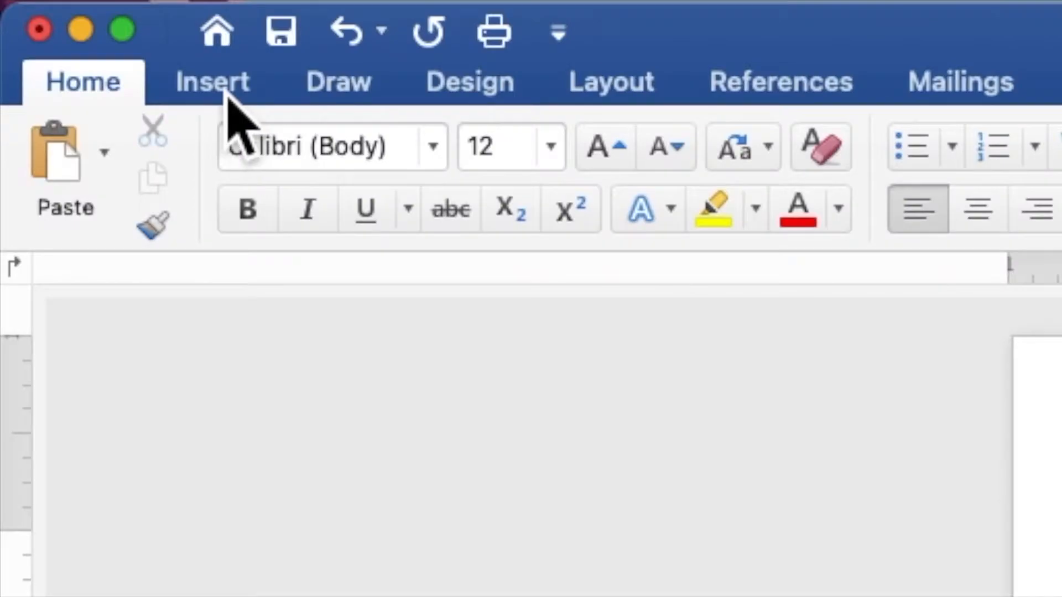
Draw a rectangle about 2.7" high and 4.54" wide across the upper part of the blank page
{"action": "left_click", "coordinate": [520, 162]}
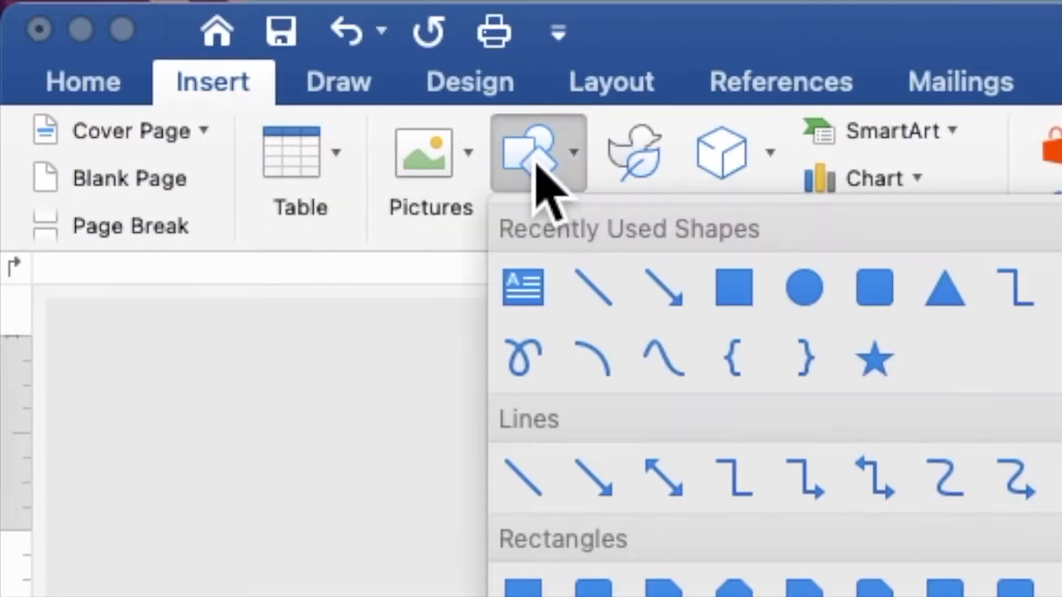
{"action": "left_click", "coordinate": [751, 302]}
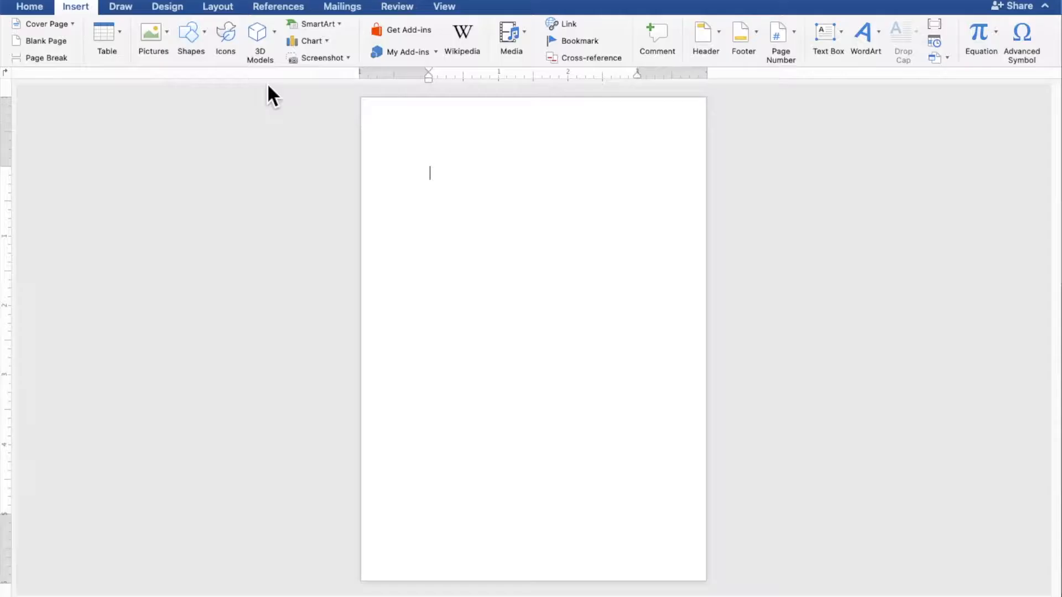
{"action": "left_click_drag", "start_coordinate": [377, 127], "coordinate": [693, 314]}
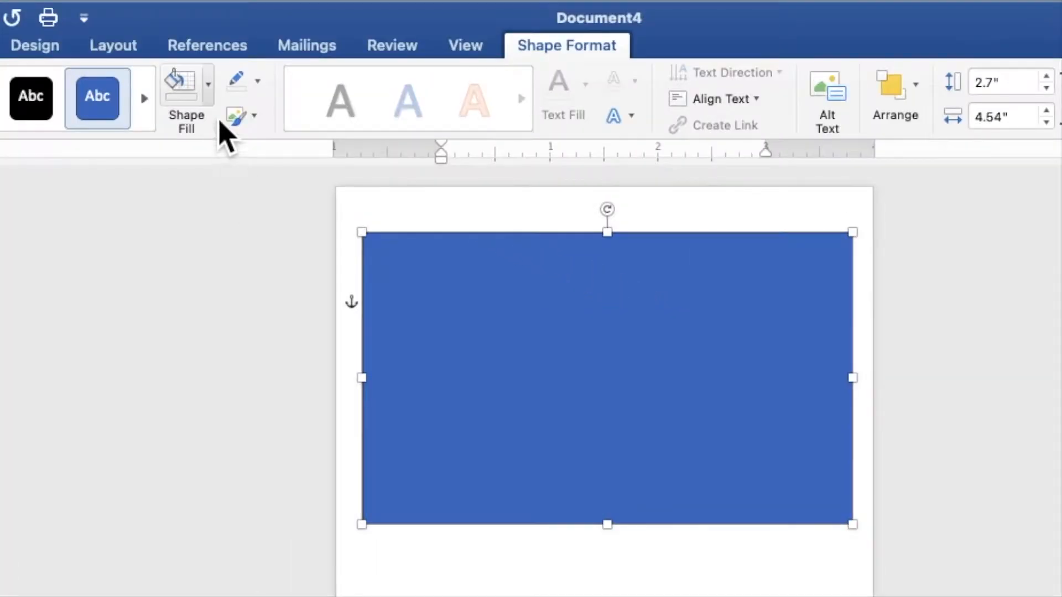
Fill the rectangle with black and remove its outline
{"action": "left_click", "coordinate": [279, 31]}
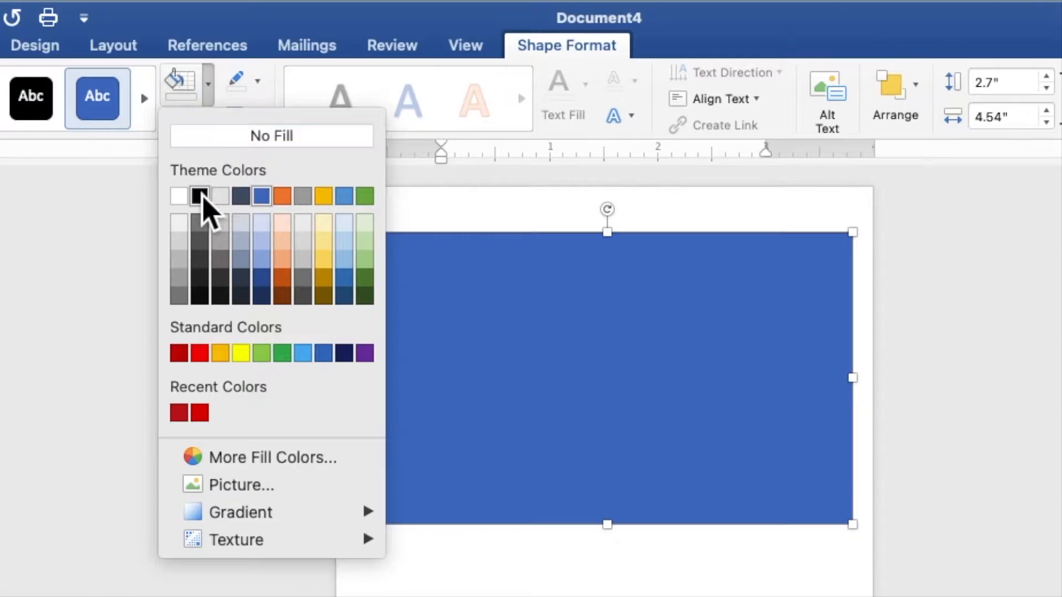
{"action": "left_click", "coordinate": [200, 196]}
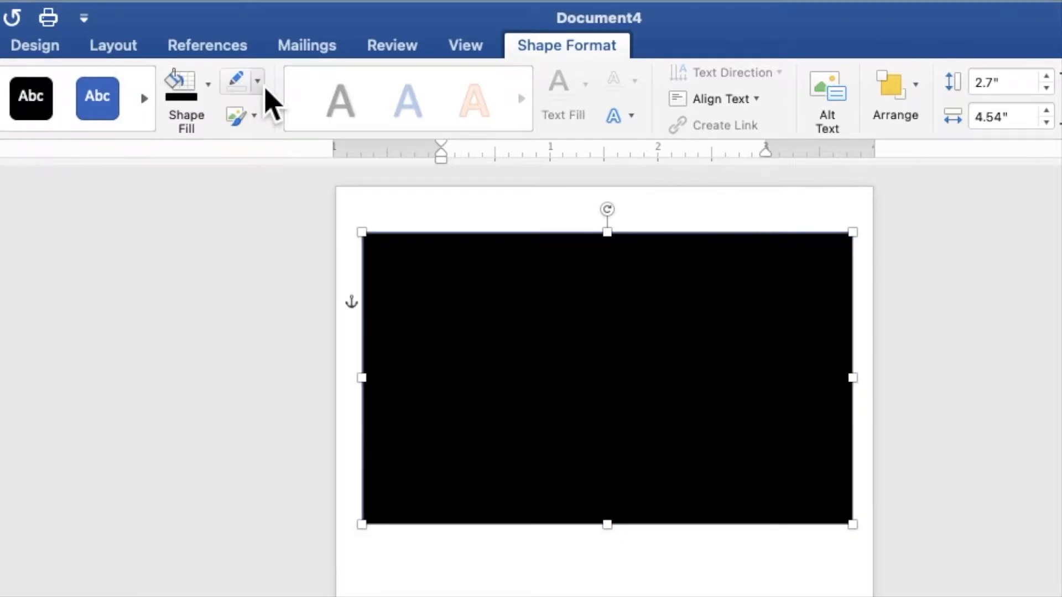
{"action": "left_click", "coordinate": [258, 83]}
{"action": "left_click", "coordinate": [269, 126]}
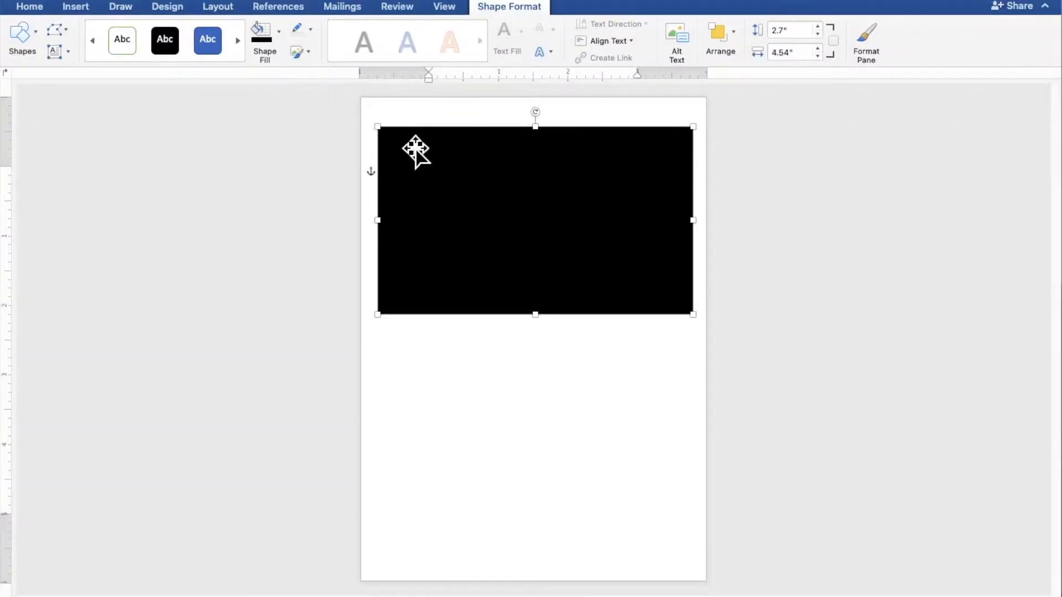
Move the black rectangle into the page's upper-left corner and enlarge it to about 3.53" by 5.13" to cover the upper half
{"action": "left_click_drag", "start_coordinate": [422, 148], "coordinate": [406, 122]}
{"action": "left_click_drag", "start_coordinate": [684, 296], "coordinate": [724, 349]}
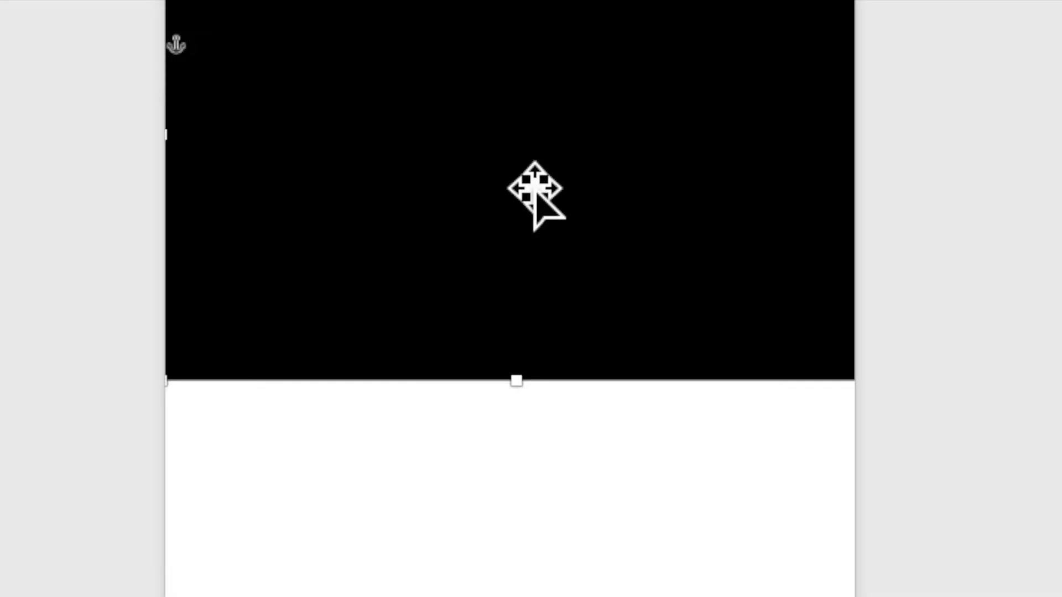
Duplicate the black rectangle and move the copy down over the lower half of the page
{"action": "right_click", "coordinate": [517, 169]}
{"action": "left_click", "coordinate": [543, 221]}
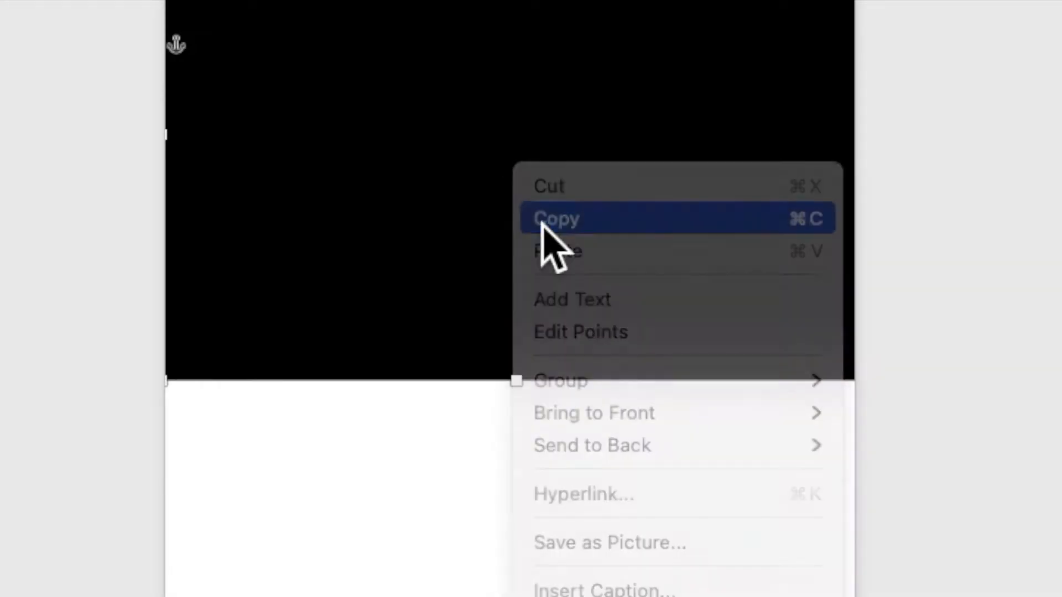
{"action": "right_click", "coordinate": [500, 162]}
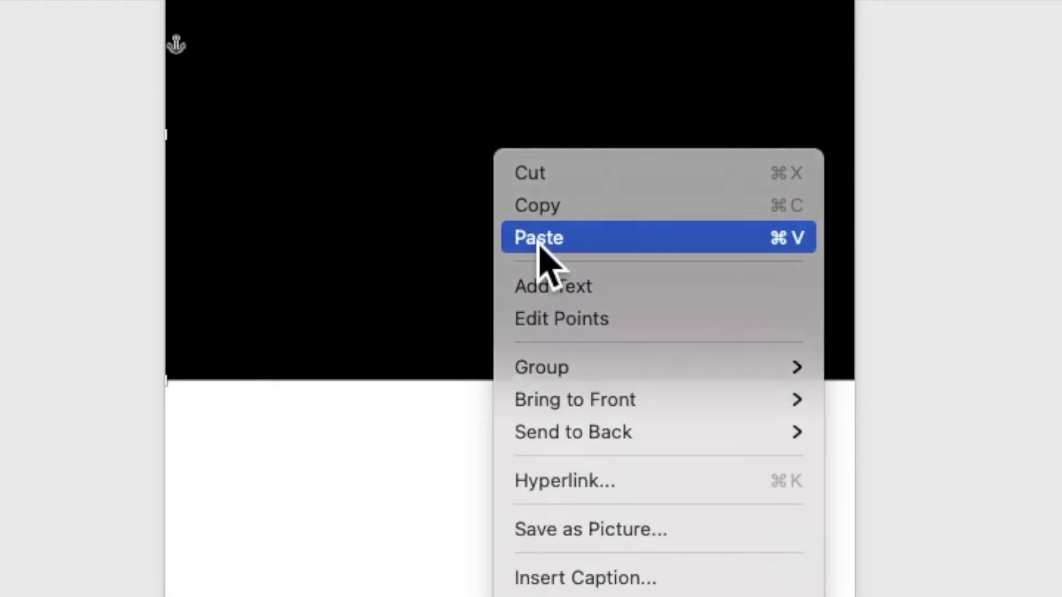
{"action": "left_click", "coordinate": [540, 256]}
{"action": "left_click_drag", "start_coordinate": [556, 283], "coordinate": [528, 415]}
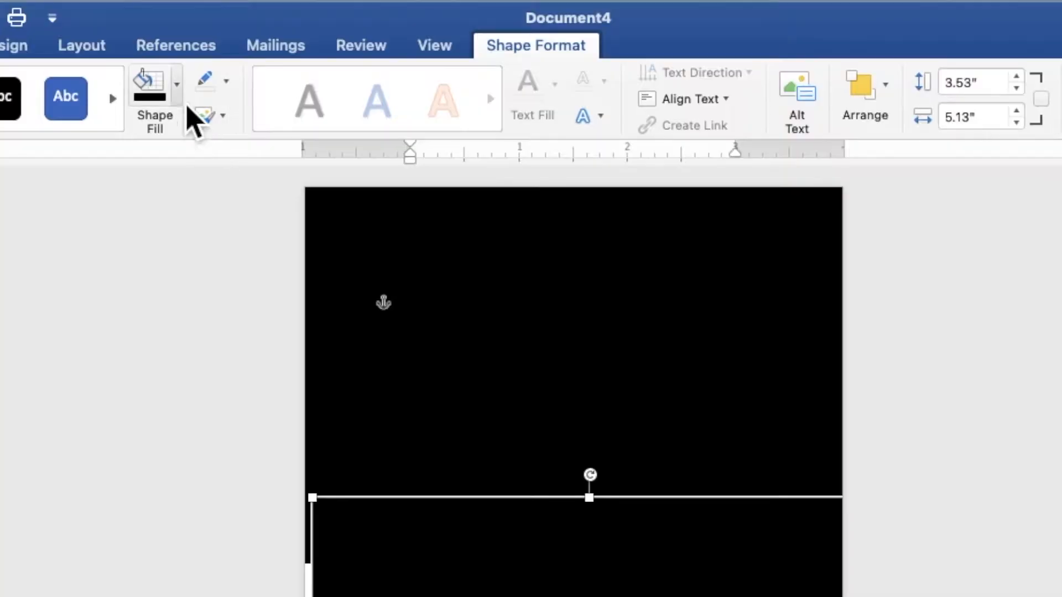
Fill the copied rectangle with the recently used dark red and align it flush below the black area, covering the lower half
{"action": "left_click", "coordinate": [279, 31]}
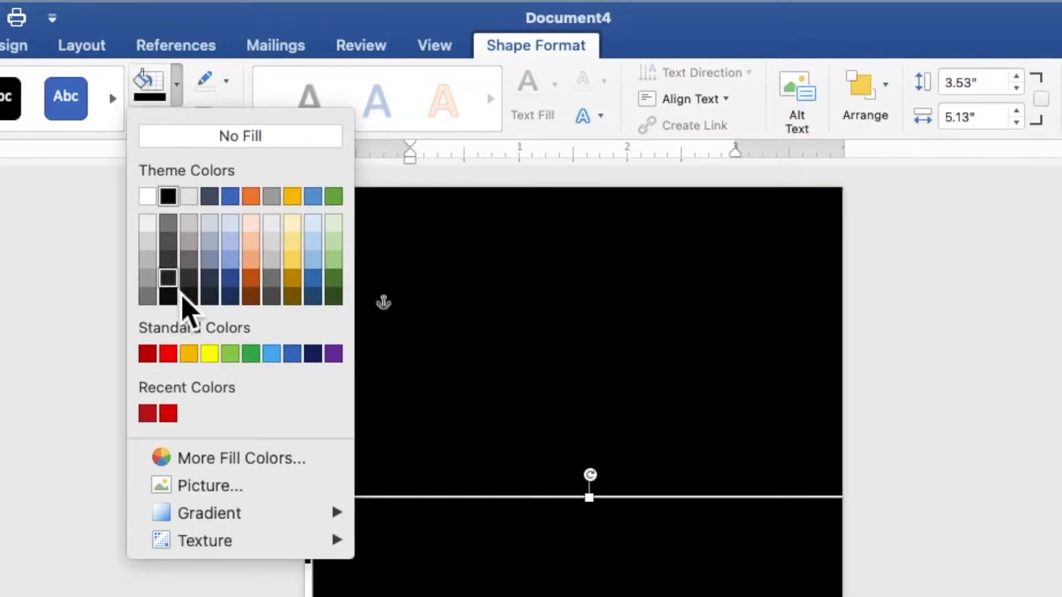
{"action": "left_click", "coordinate": [147, 413]}
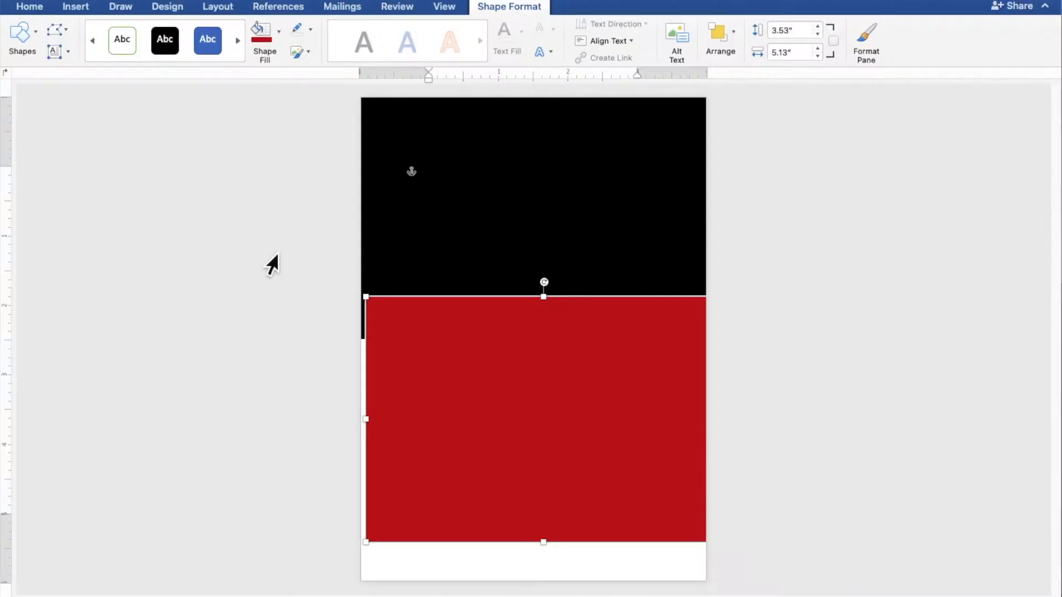
{"action": "left_click_drag", "start_coordinate": [503, 336], "coordinate": [499, 378]}
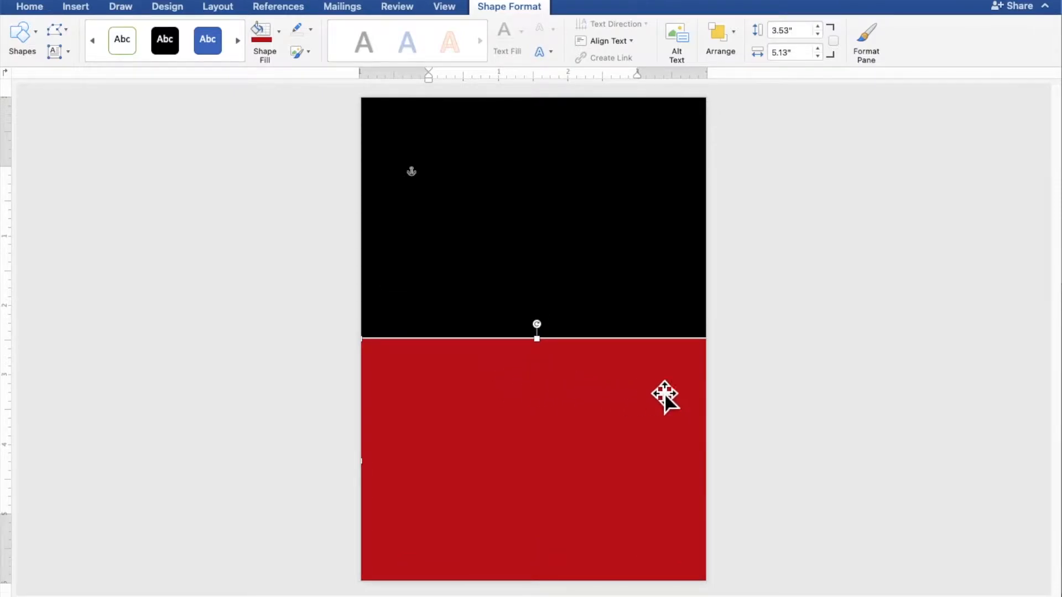
{"action": "left_click", "coordinate": [904, 390]}
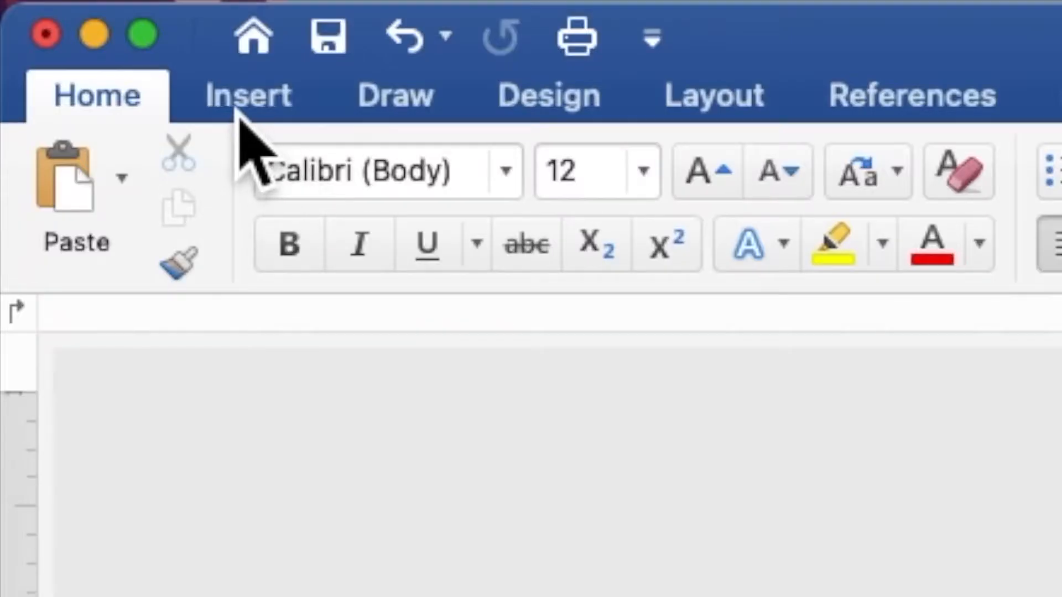
Insert the picture GANGSTER MAFIA WOMAN.png from the MAFIA folder on the Desktop
{"action": "left_click", "coordinate": [73, 8]}
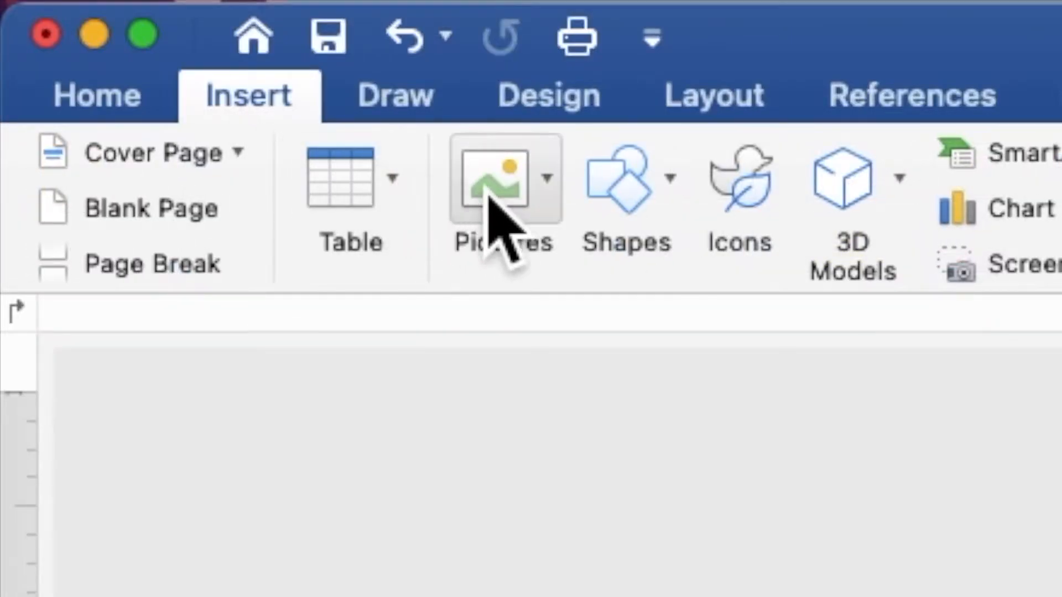
{"action": "left_click", "coordinate": [491, 197]}
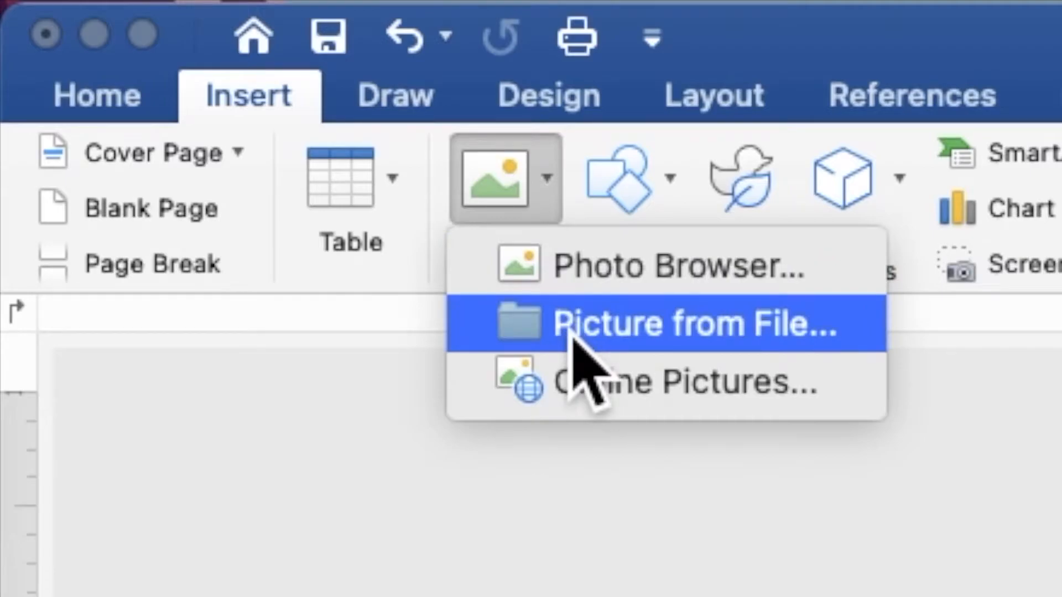
{"action": "left_click", "coordinate": [566, 333]}
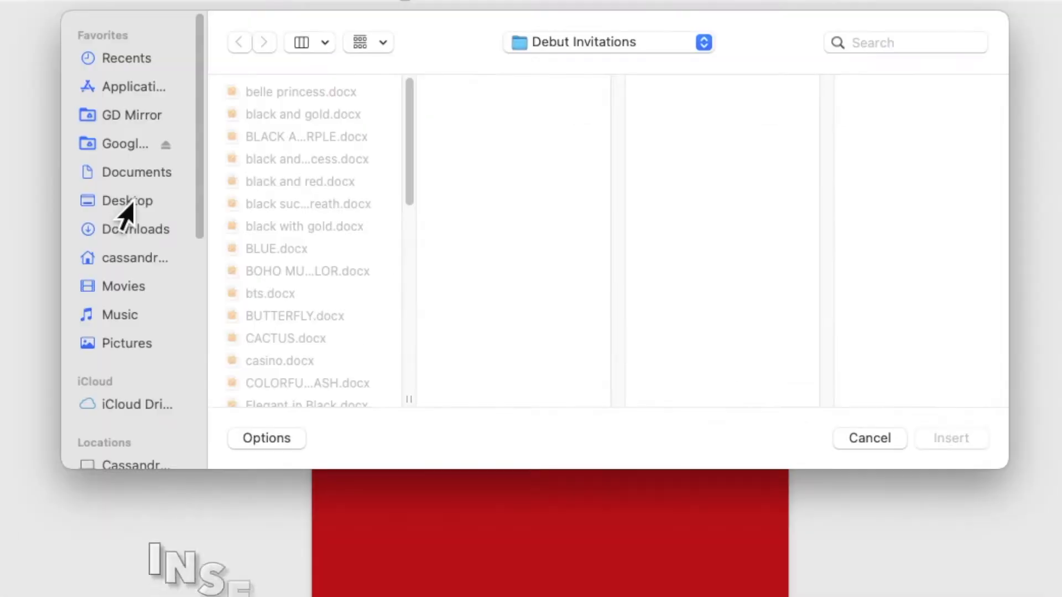
{"action": "left_click", "coordinate": [221, 227]}
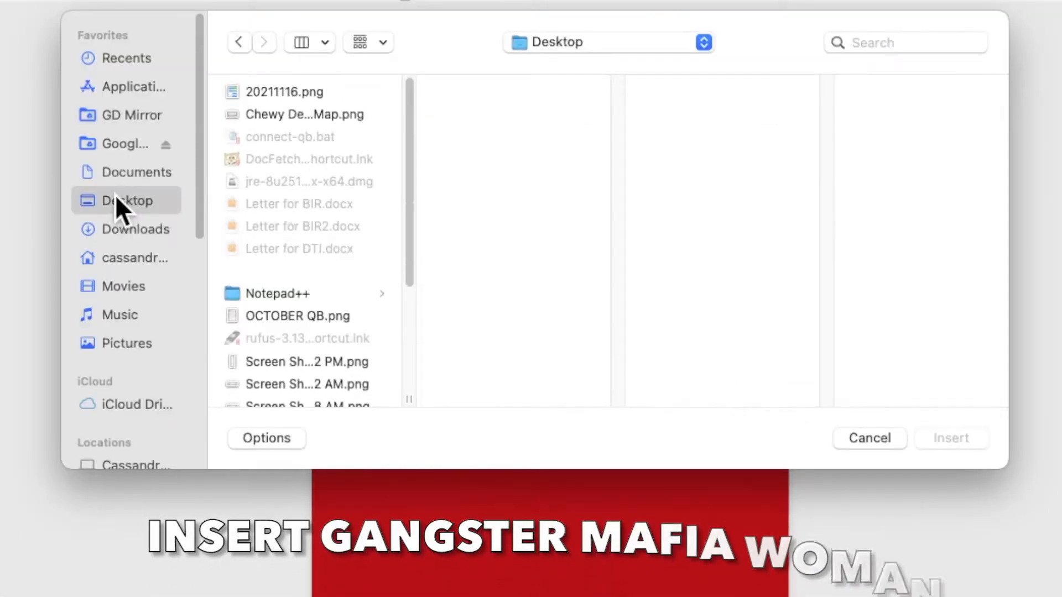
{"action": "left_click", "coordinate": [274, 270]}
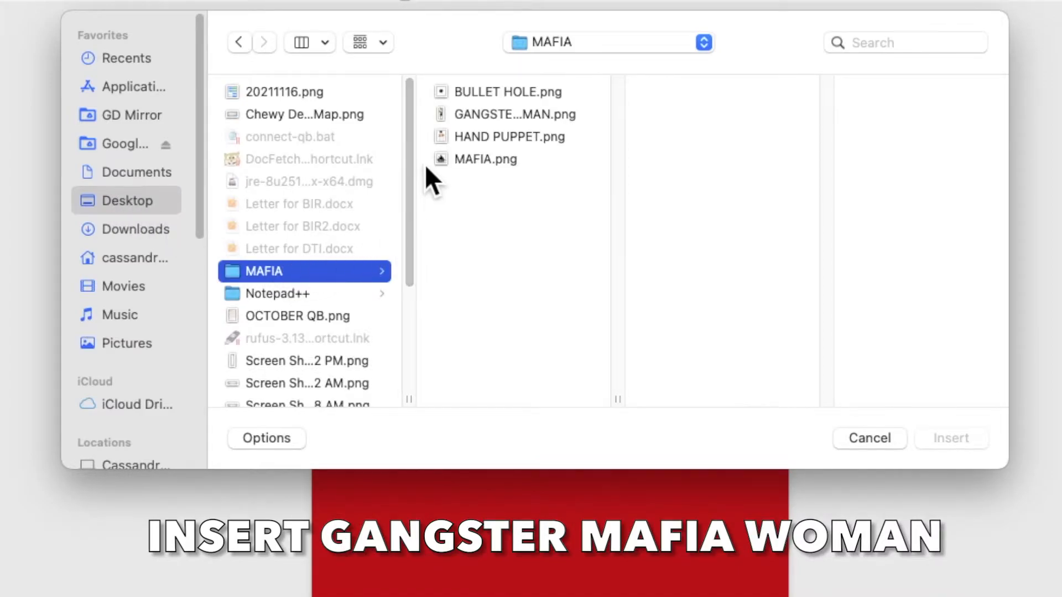
{"action": "left_click", "coordinate": [467, 113]}
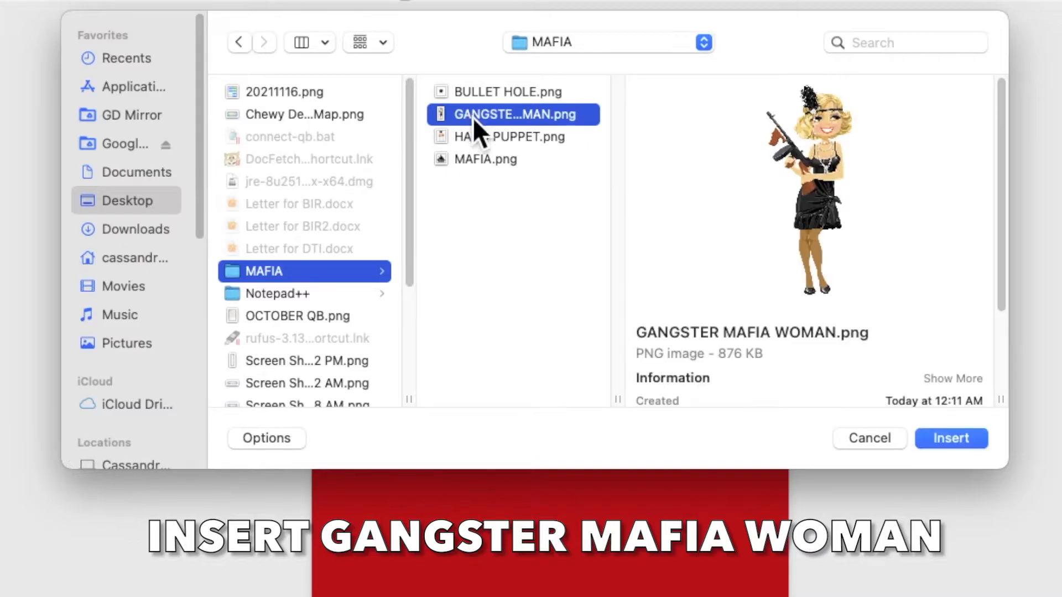
{"action": "left_click", "coordinate": [944, 443]}
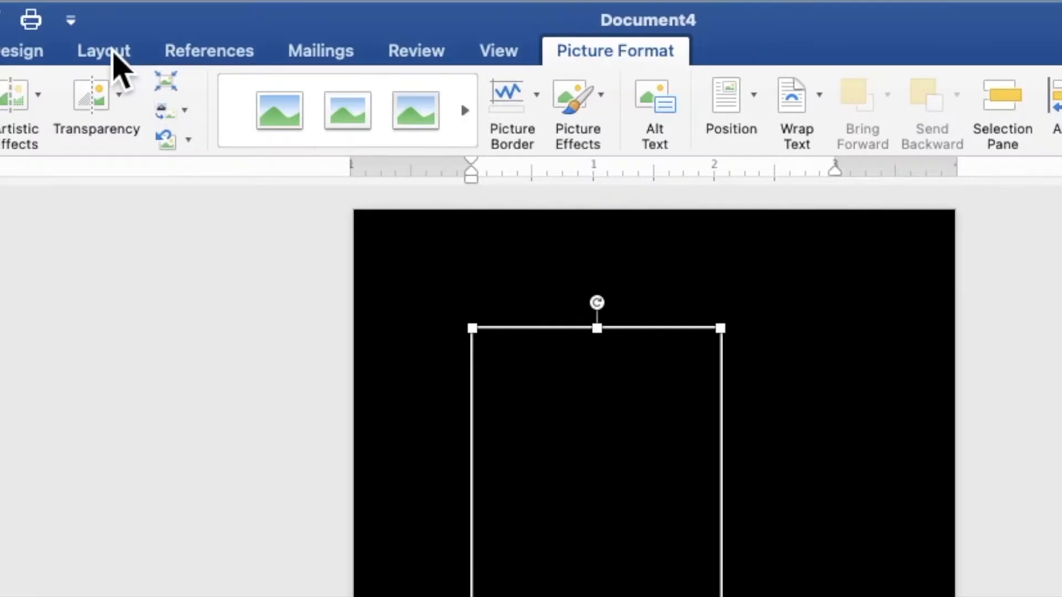
Set the woman picture's text wrapping to Behind Text and bring it in front of text
{"action": "left_click", "coordinate": [221, 7]}
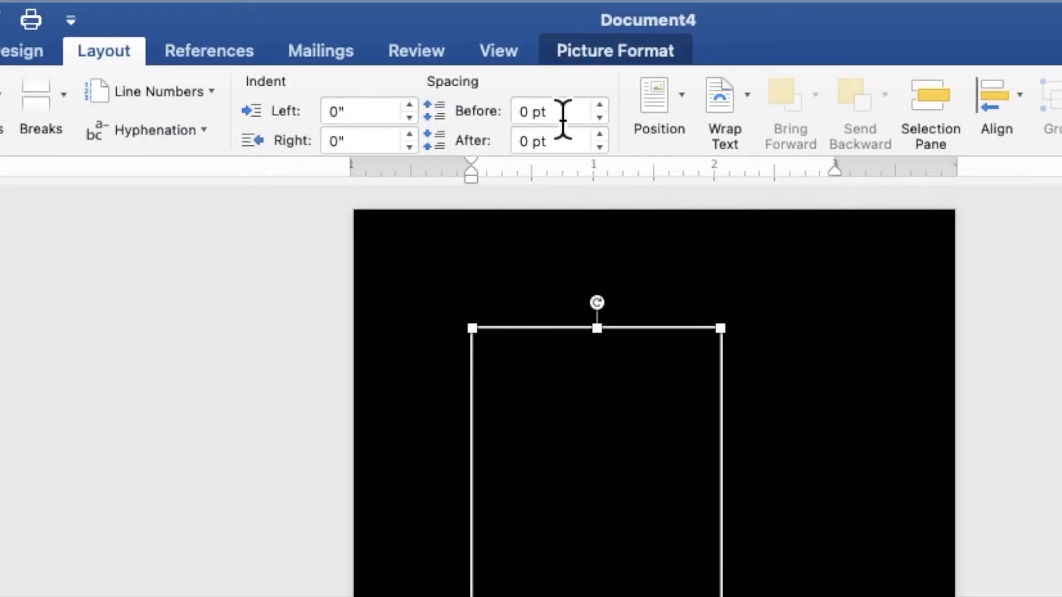
{"action": "left_click", "coordinate": [728, 110]}
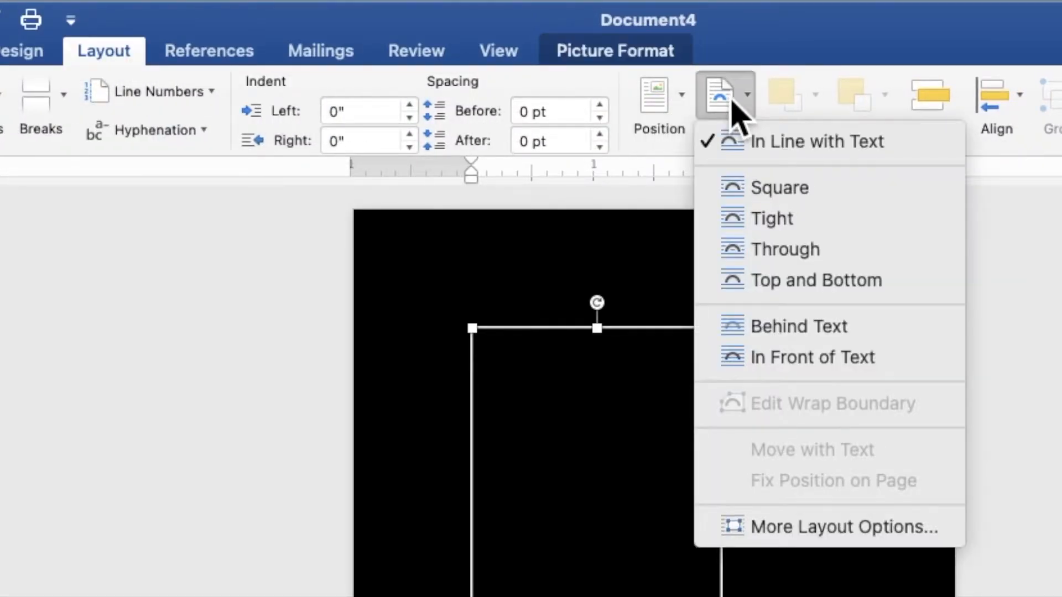
{"action": "left_click", "coordinate": [766, 328]}
{"action": "left_click", "coordinate": [815, 96]}
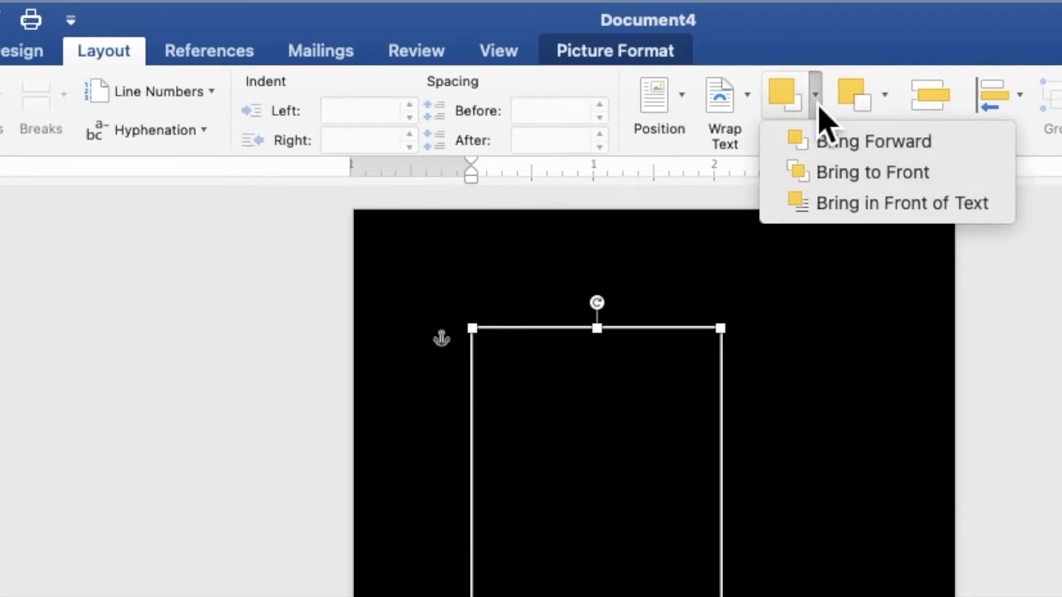
{"action": "left_click", "coordinate": [829, 206]}
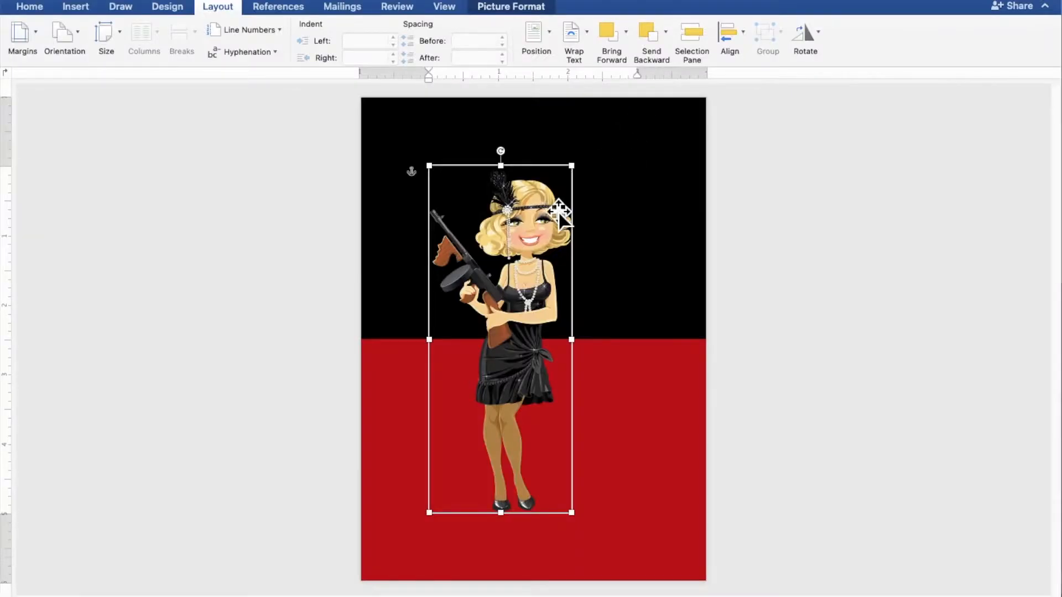
Move the woman picture to the page's right edge and enlarge it to span most of the page height
{"action": "left_click_drag", "start_coordinate": [551, 214], "coordinate": [684, 164]}
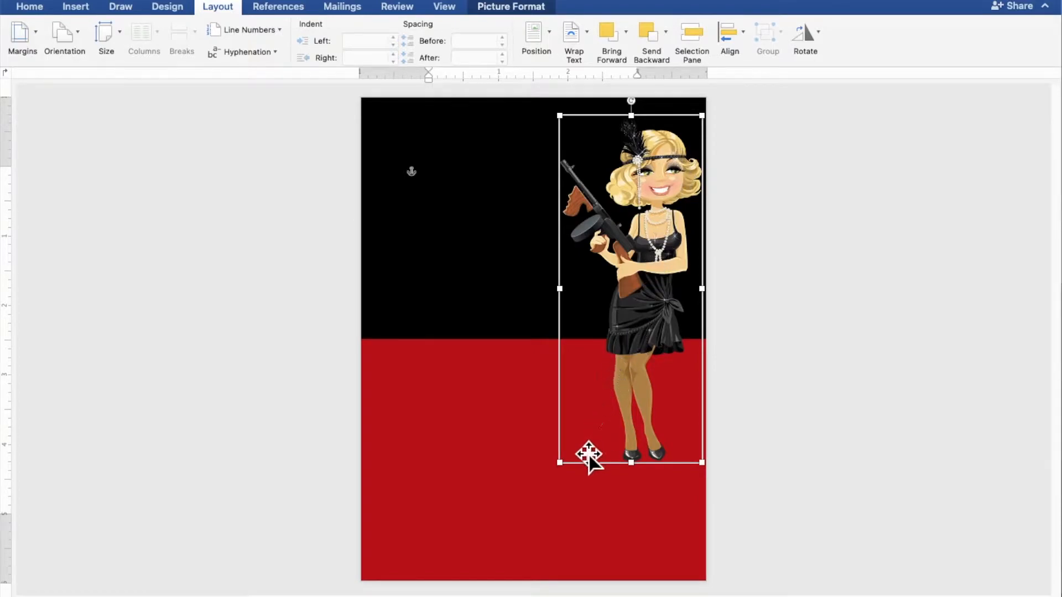
{"action": "left_click_drag", "start_coordinate": [572, 475], "coordinate": [560, 520]}
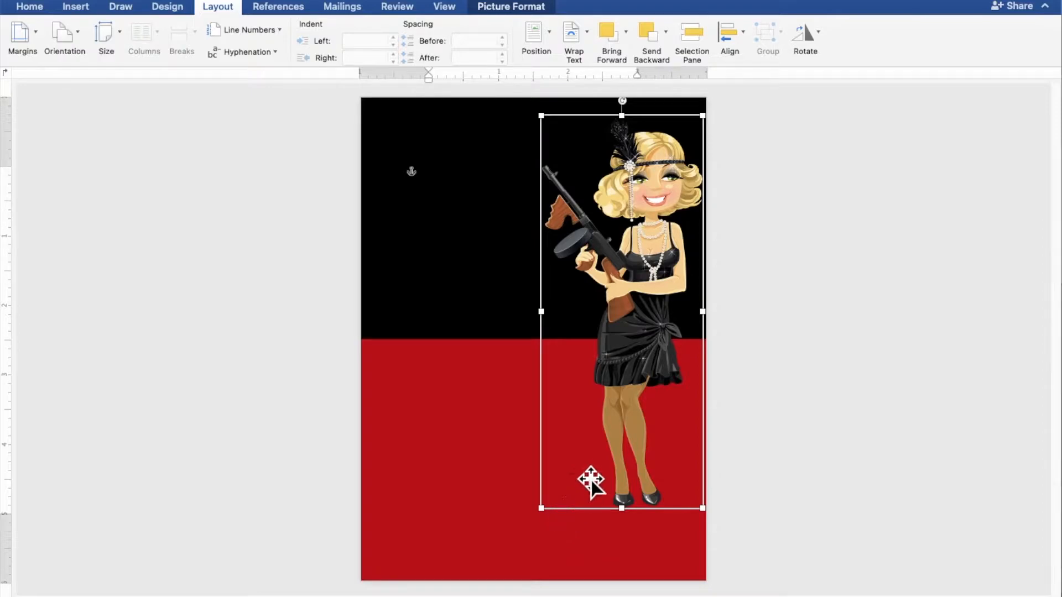
{"action": "left_click_drag", "start_coordinate": [604, 461], "coordinate": [606, 457]}
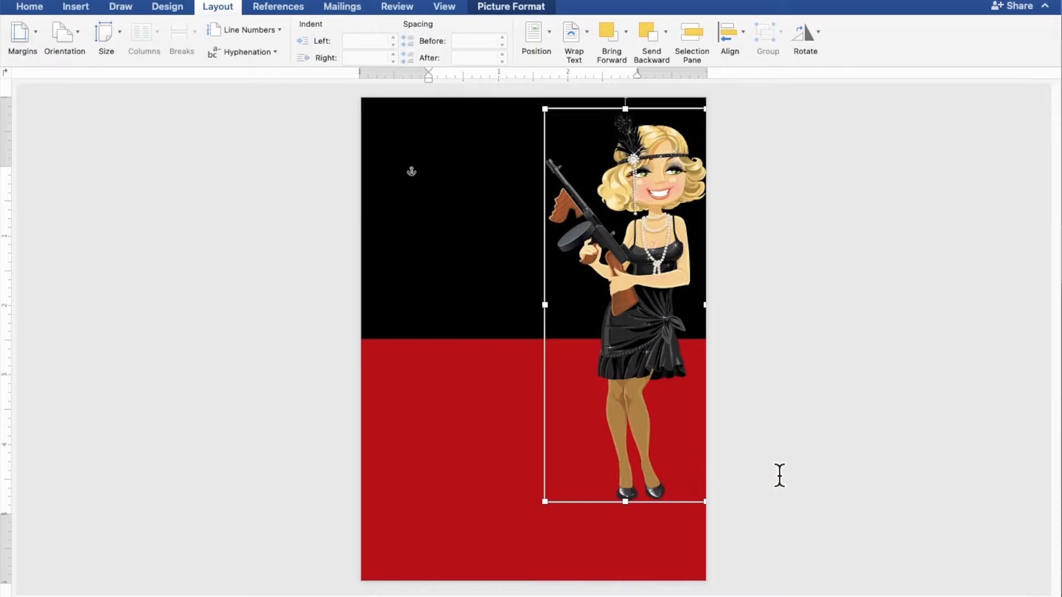
{"action": "left_click", "coordinate": [913, 476]}
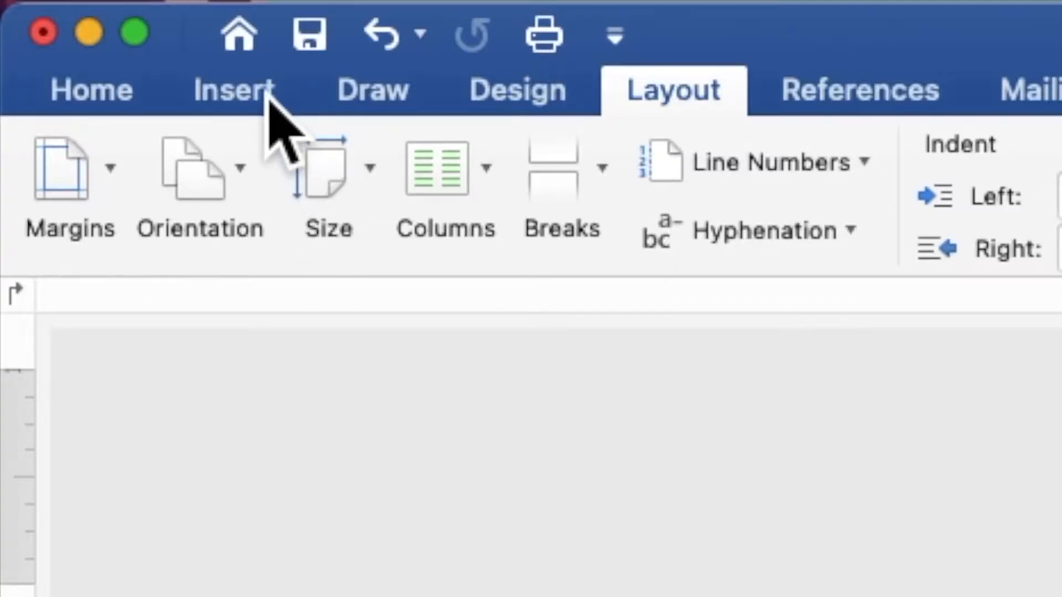
Insert the picture MAFIA.png from the MAFIA folder
{"action": "left_click", "coordinate": [85, 9]}
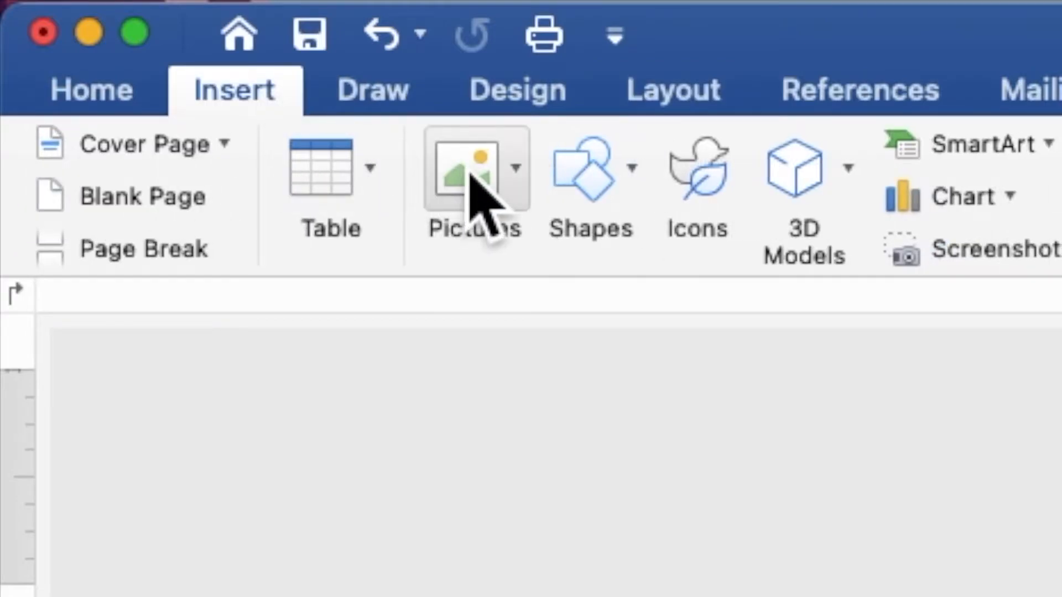
{"action": "left_click", "coordinate": [470, 176]}
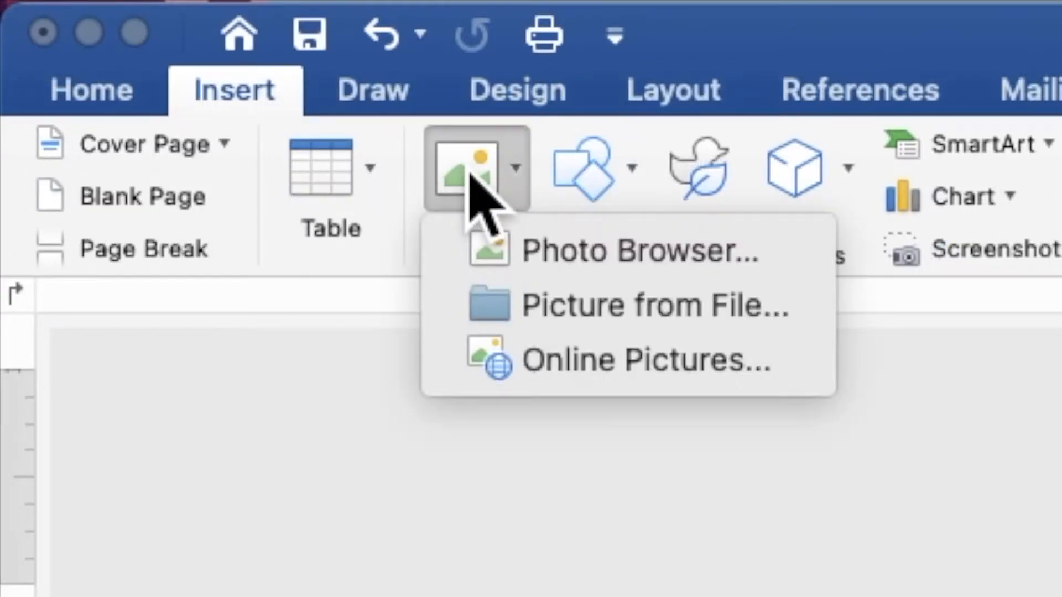
{"action": "left_click", "coordinate": [564, 314]}
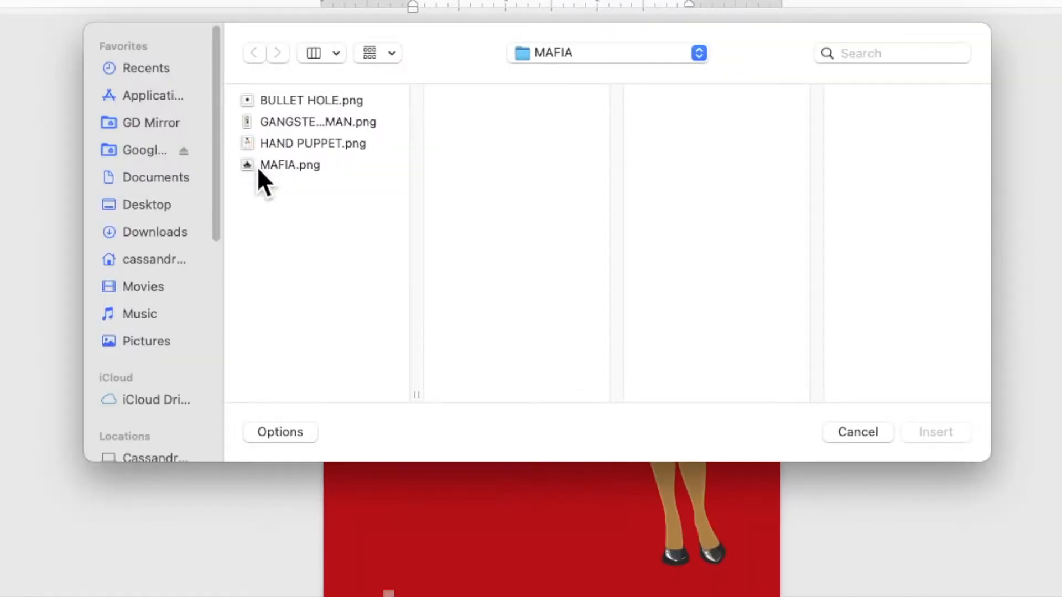
{"action": "left_click", "coordinate": [311, 198]}
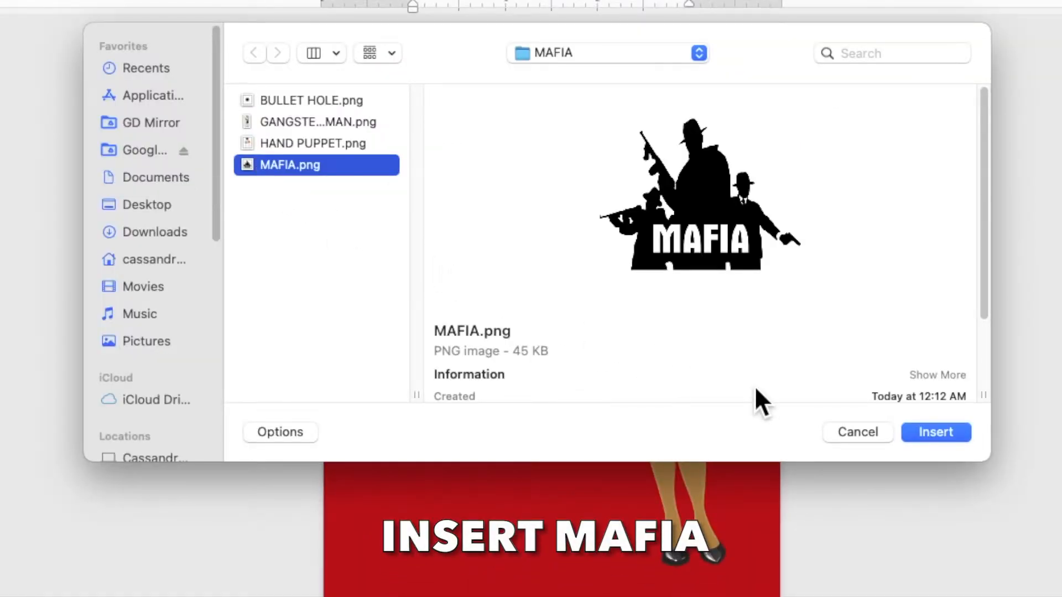
{"action": "left_click", "coordinate": [944, 436]}
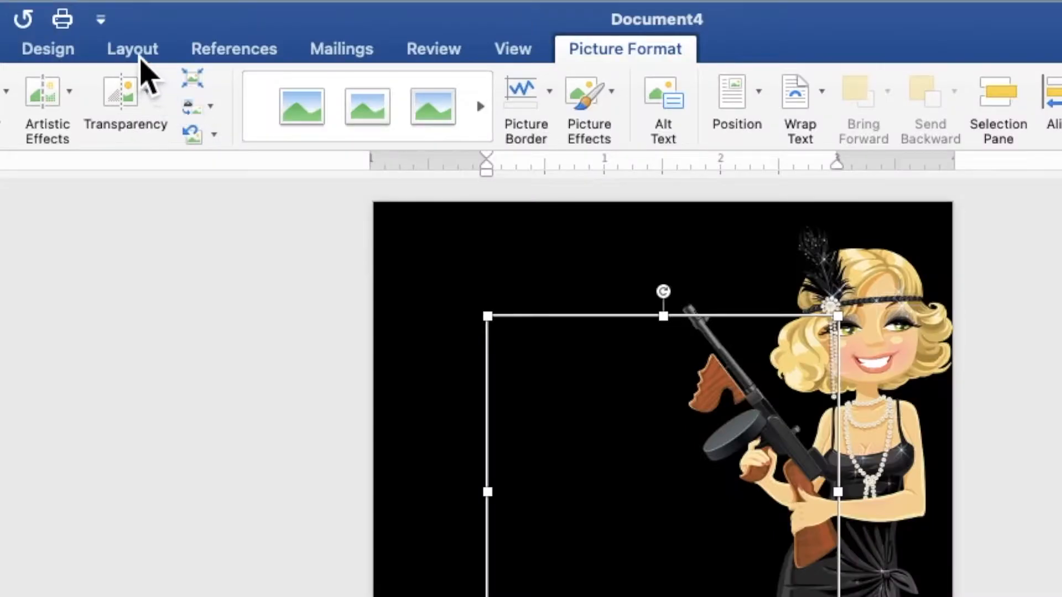
Set the MAFIA picture's text wrapping to Behind Text and bring it in front of text
{"action": "left_click", "coordinate": [222, 12]}
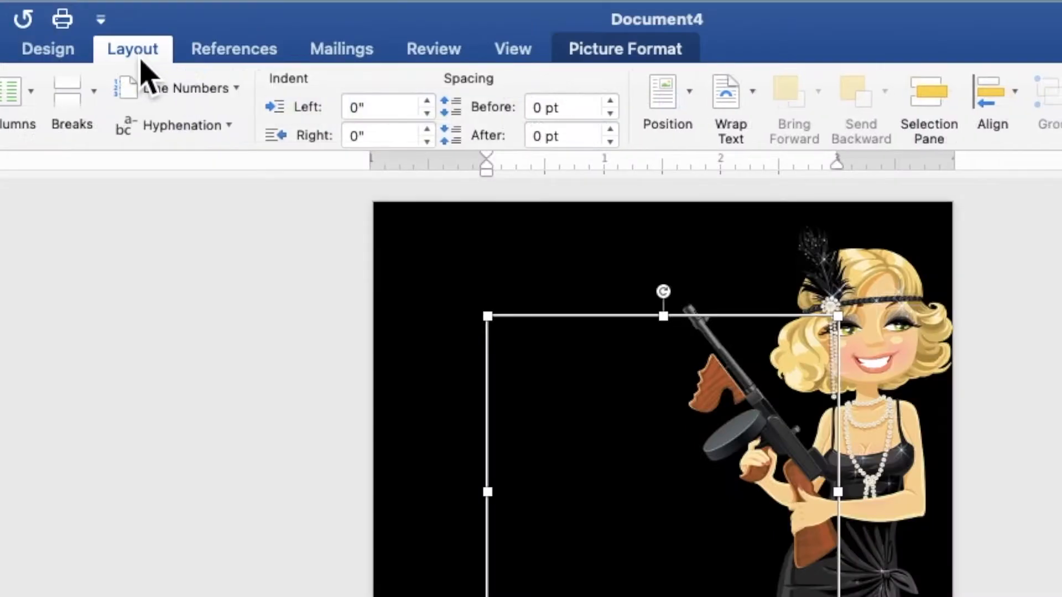
{"action": "left_click", "coordinate": [748, 118]}
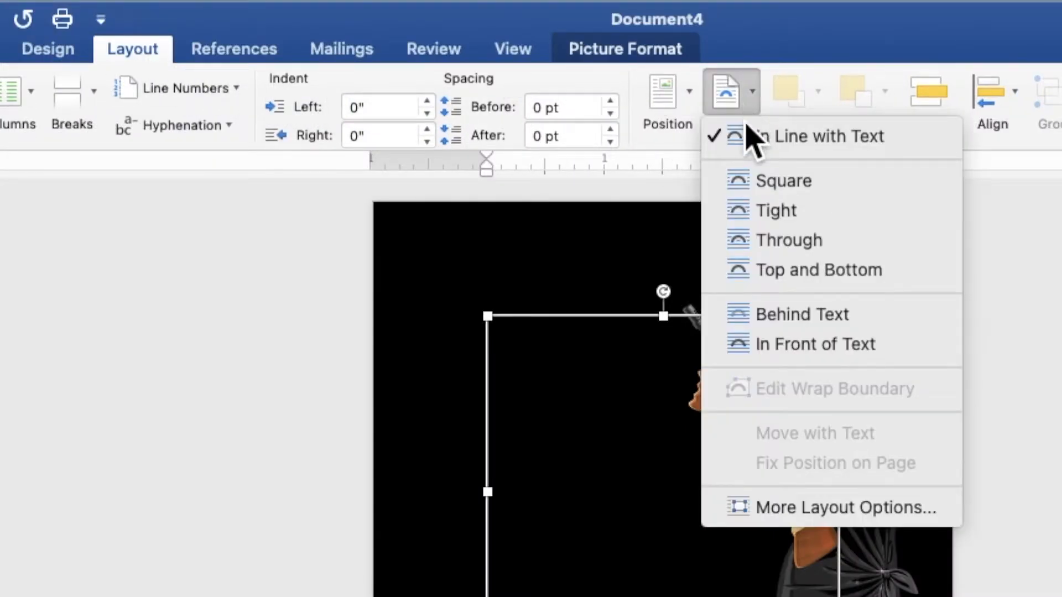
{"action": "left_click", "coordinate": [793, 321]}
{"action": "left_click", "coordinate": [826, 109]}
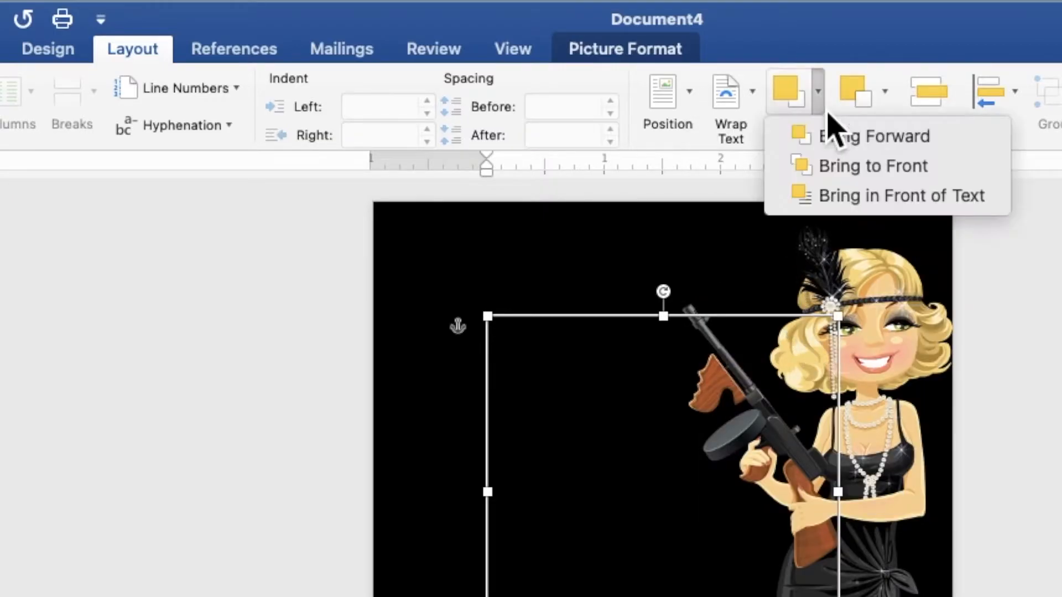
{"action": "left_click", "coordinate": [830, 198]}
Move the MAFIA picture to the page's lower-left area, enlarge it to span most of the width, and nudge its base onto the bottom edge
{"action": "left_click_drag", "start_coordinate": [603, 170], "coordinate": [503, 447]}
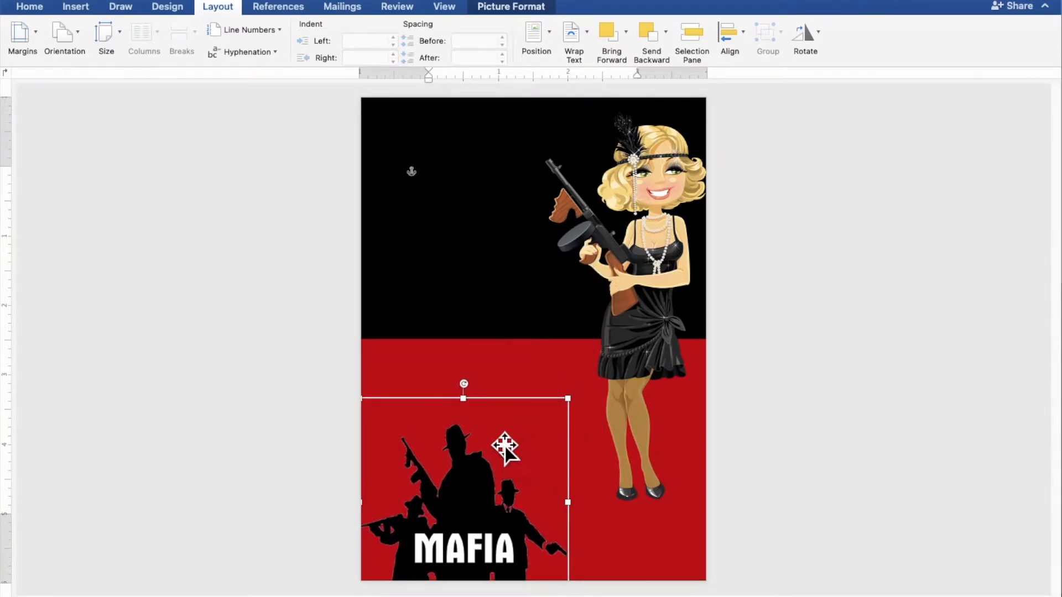
{"action": "left_click_drag", "start_coordinate": [579, 414], "coordinate": [645, 391]}
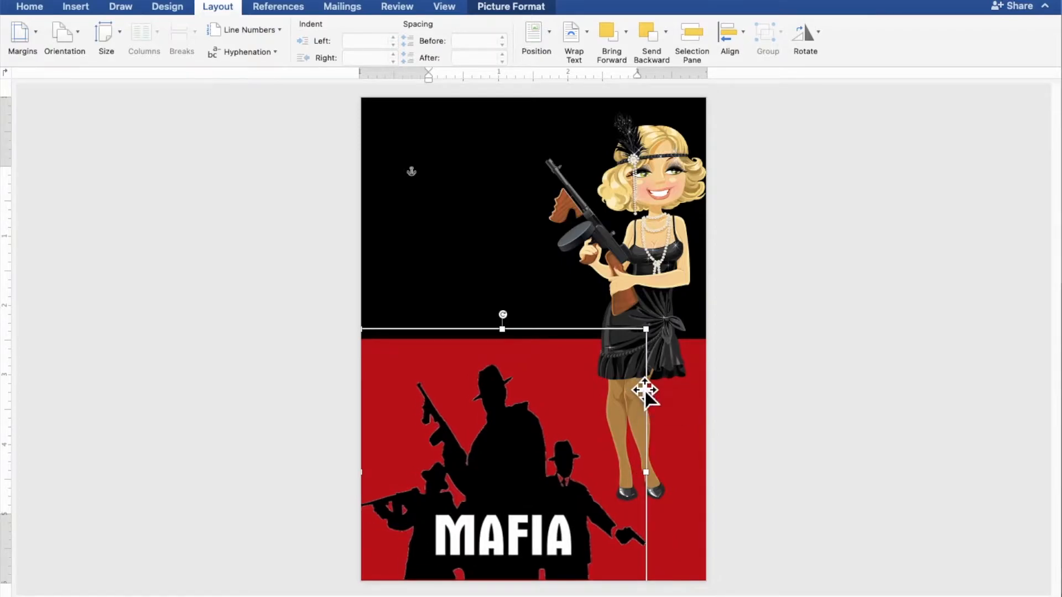
{"action": "key", "text": "Right"}
{"action": "key", "text": "Right"}
{"action": "key", "text": "Down"}
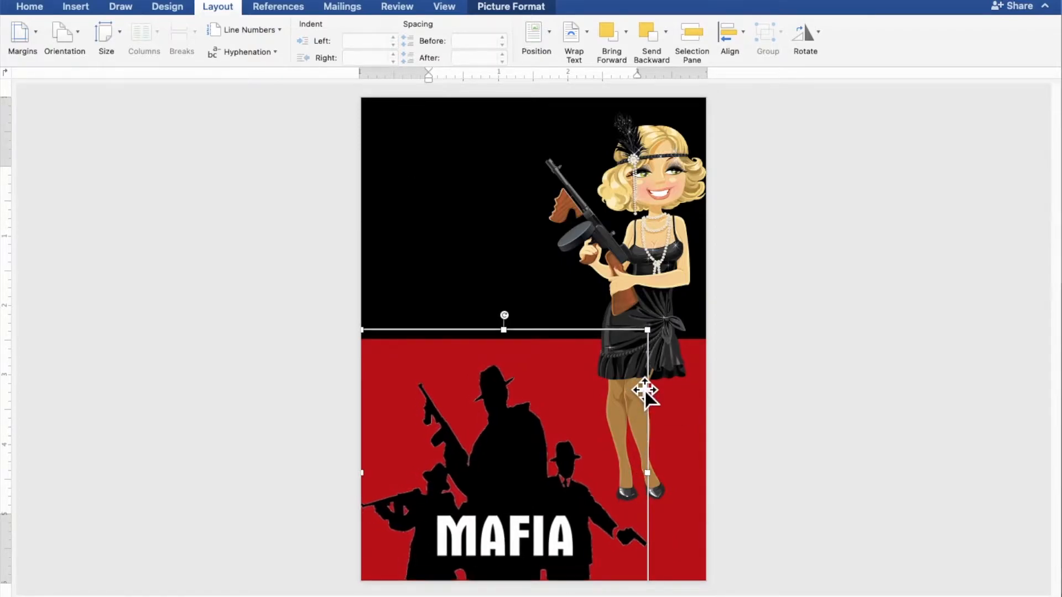
{"action": "key", "text": "Down"}
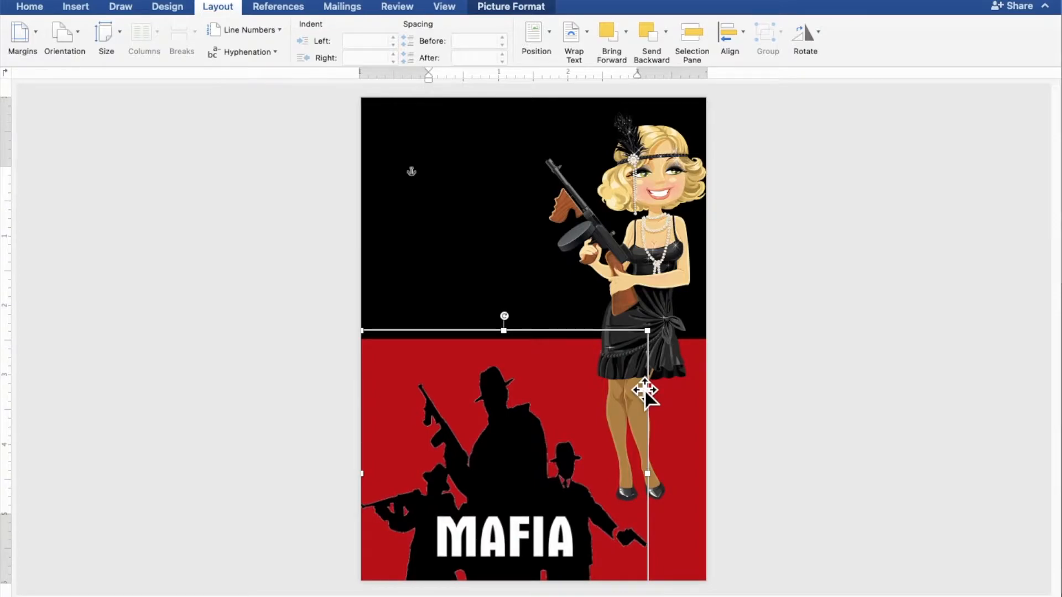
{"action": "key", "text": "Down"}
{"action": "key", "text": "Down"}
{"action": "key", "text": "Down"}
{"action": "key", "text": "Down"}
{"action": "key", "text": "Down"}
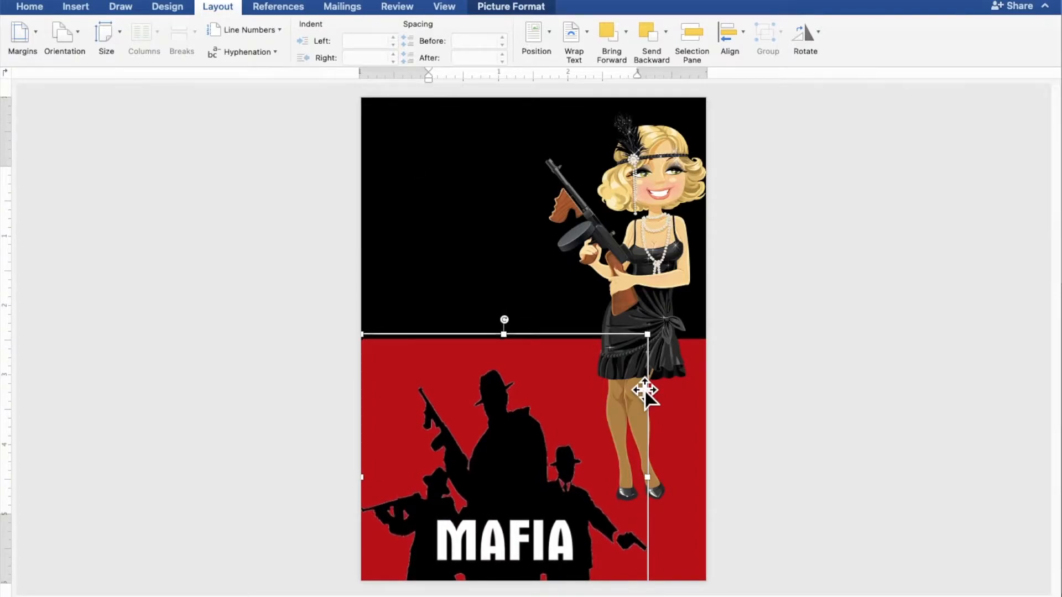
{"action": "left_click", "coordinate": [839, 445]}
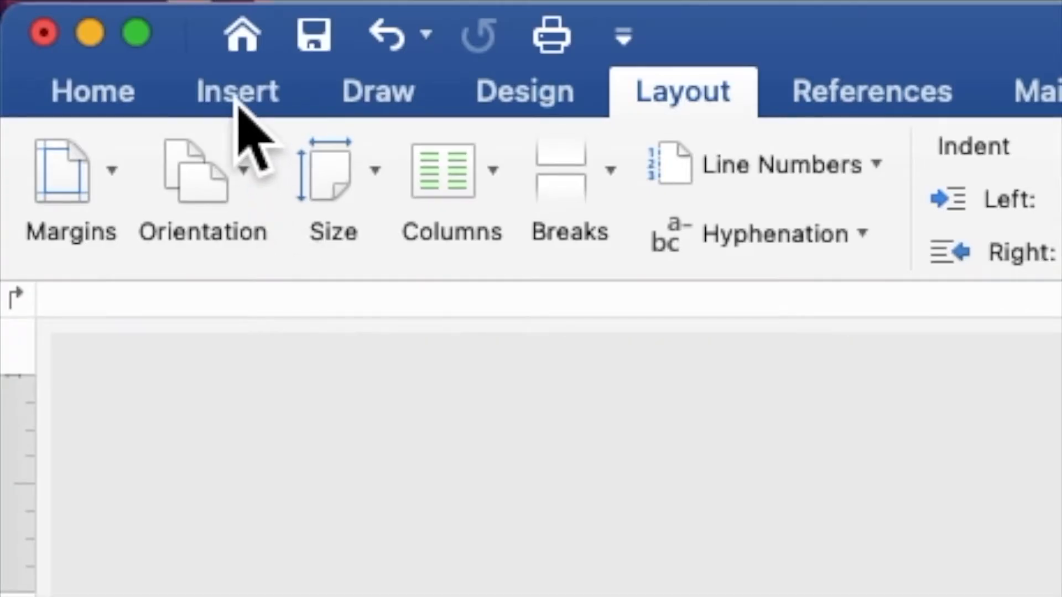
Insert the picture BULLET HOLE.png from the MAFIA folder
{"action": "left_click", "coordinate": [75, 10]}
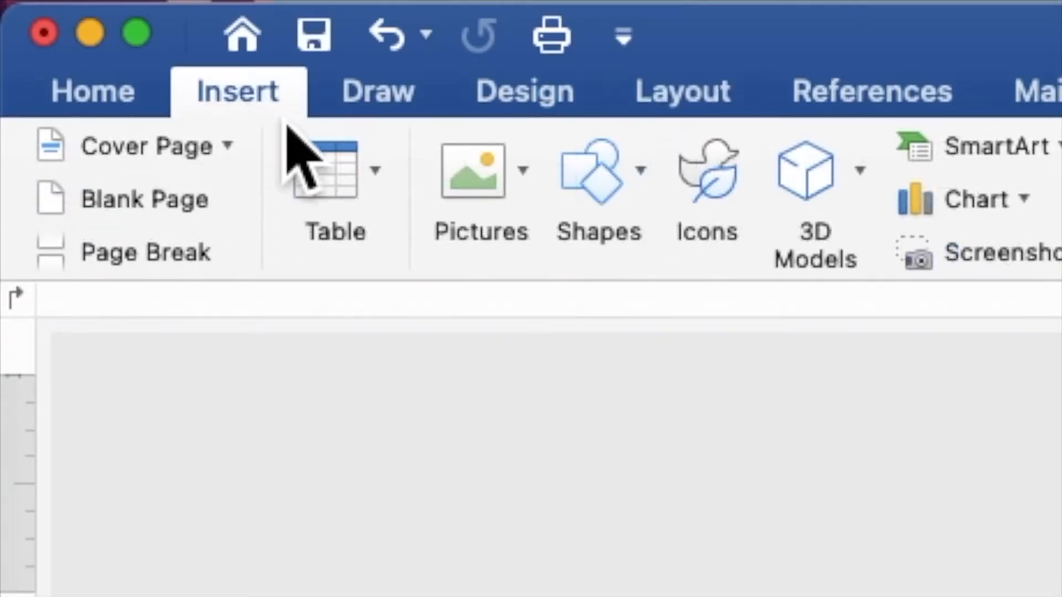
{"action": "left_click", "coordinate": [489, 187]}
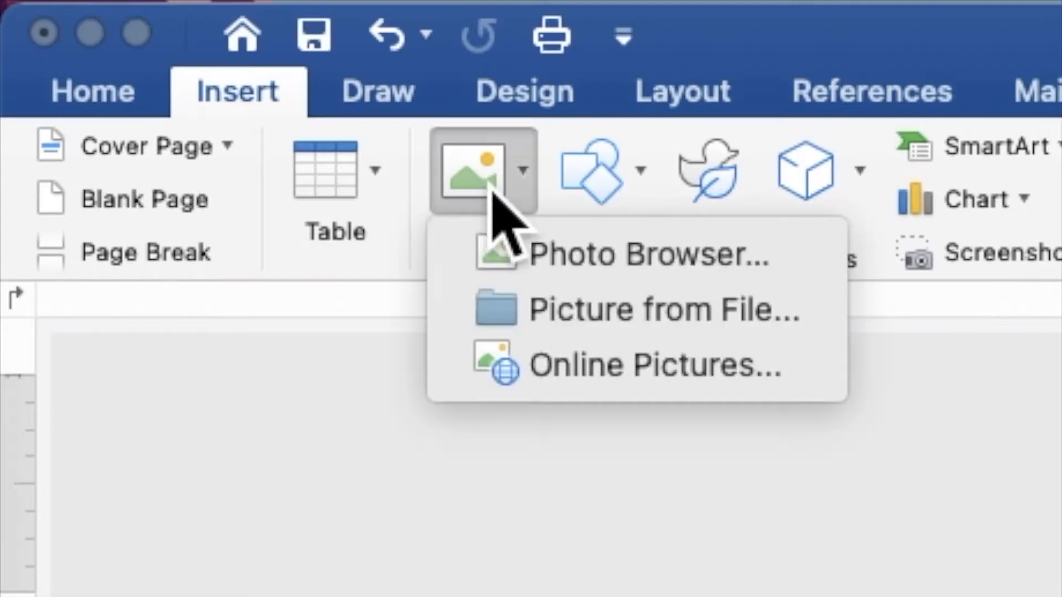
{"action": "left_click", "coordinate": [556, 312]}
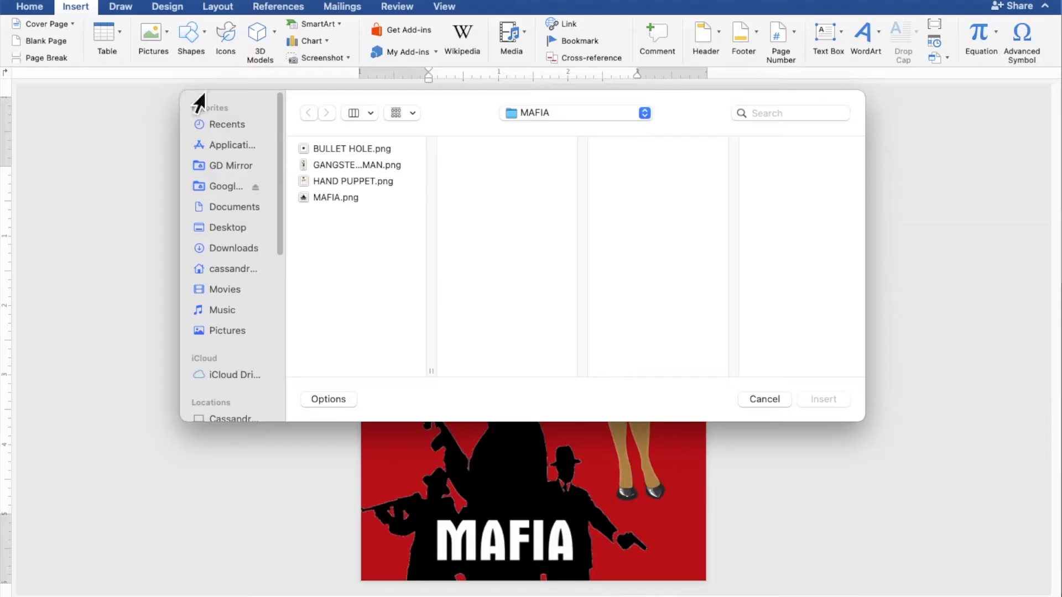
{"action": "left_click", "coordinate": [315, 149]}
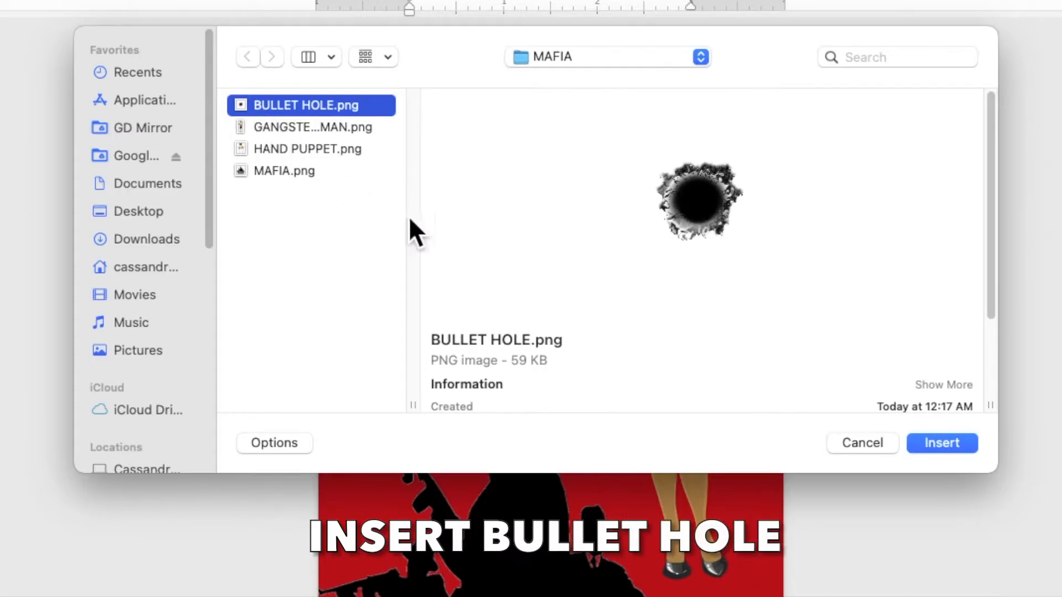
{"action": "left_click", "coordinate": [950, 446]}
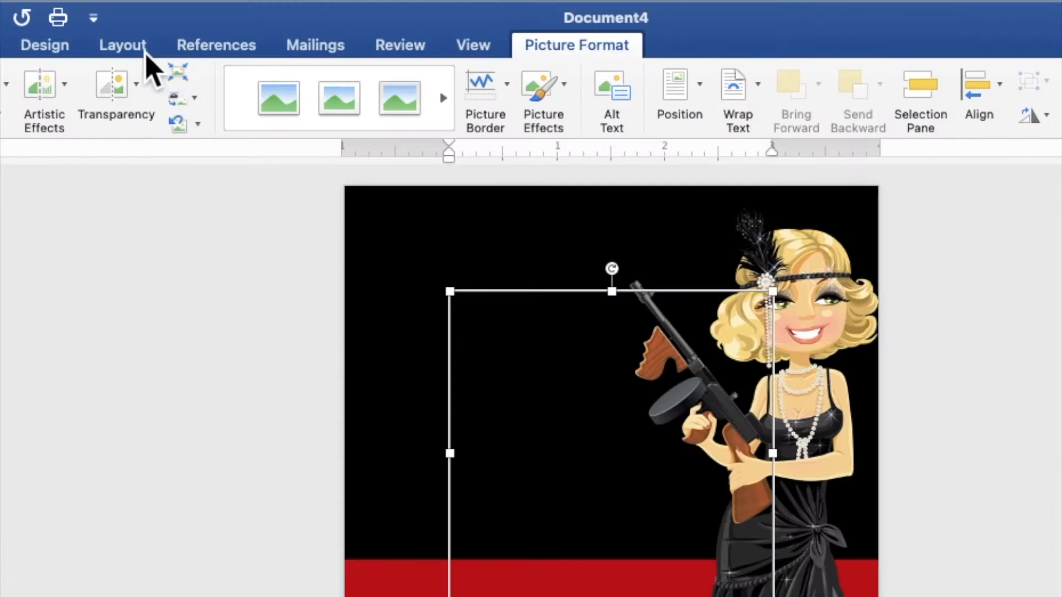
Set the bullet hole picture's text wrapping to Behind Text and bring it in front of text
{"action": "left_click", "coordinate": [217, 6]}
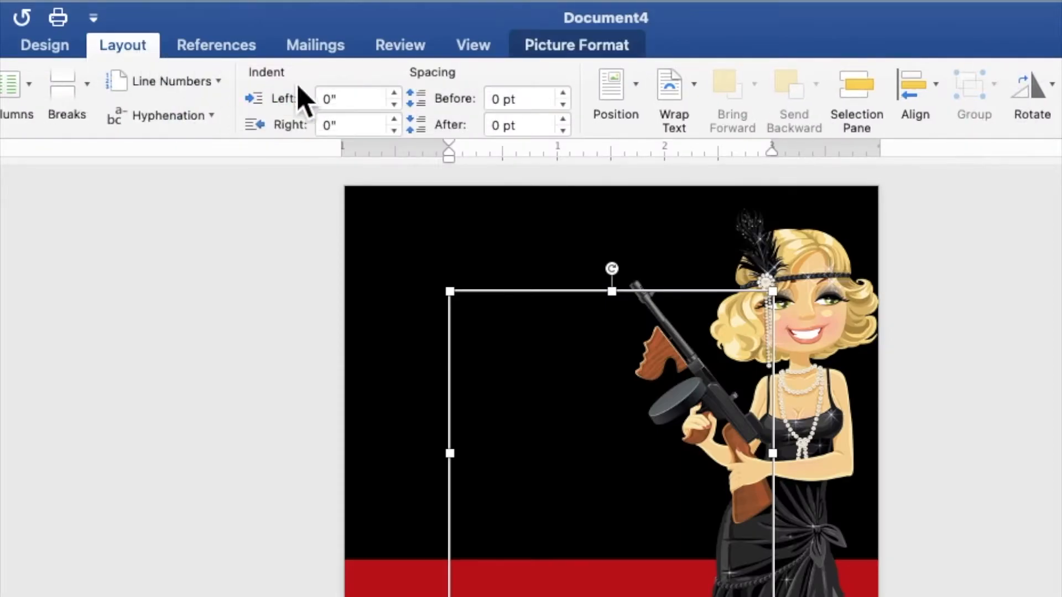
{"action": "left_click", "coordinate": [694, 113]}
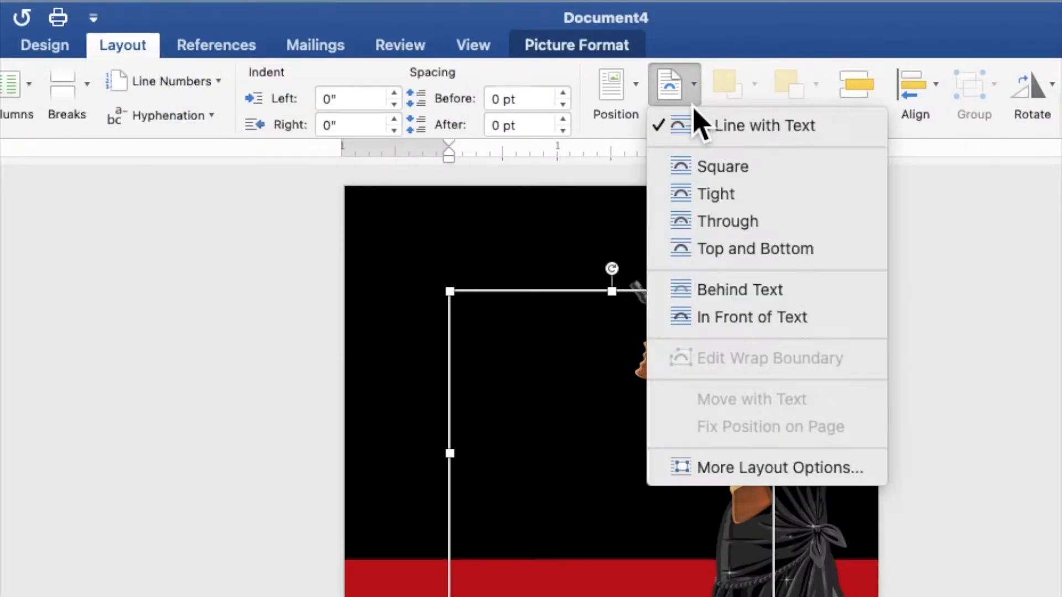
{"action": "left_click", "coordinate": [729, 289]}
{"action": "left_click", "coordinate": [754, 84]}
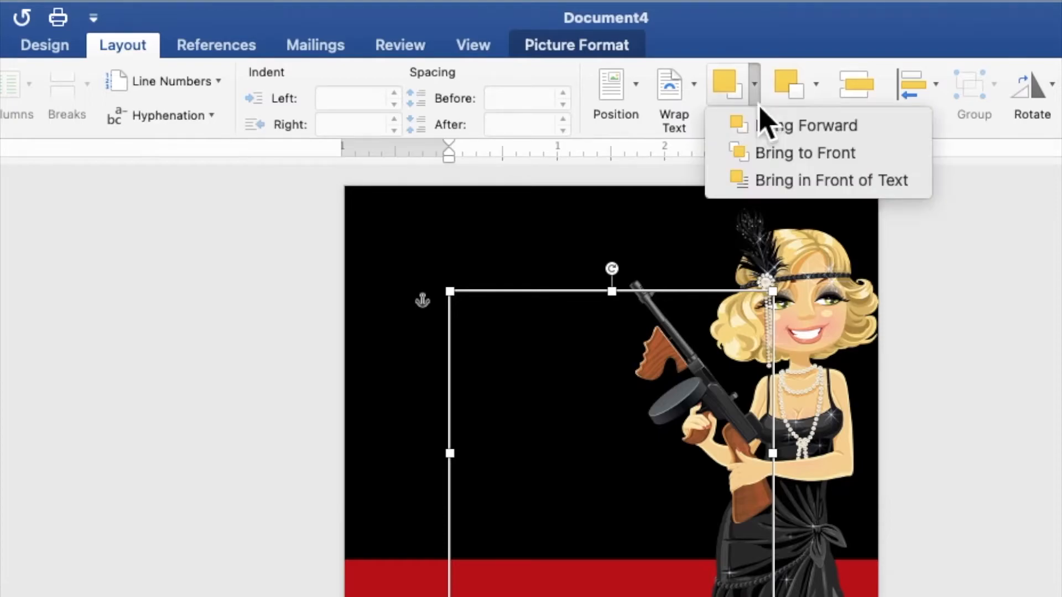
{"action": "left_click", "coordinate": [764, 189]}
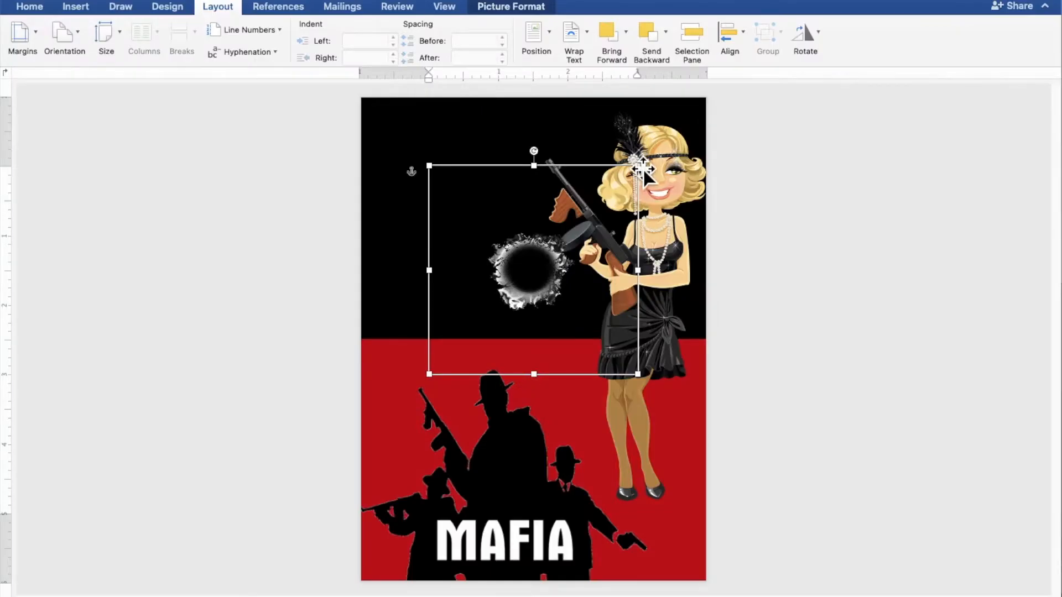
Shrink the bullet hole into the page's upper-left corner and place a copy of it a little below
{"action": "left_click_drag", "start_coordinate": [641, 176], "coordinate": [414, 124]}
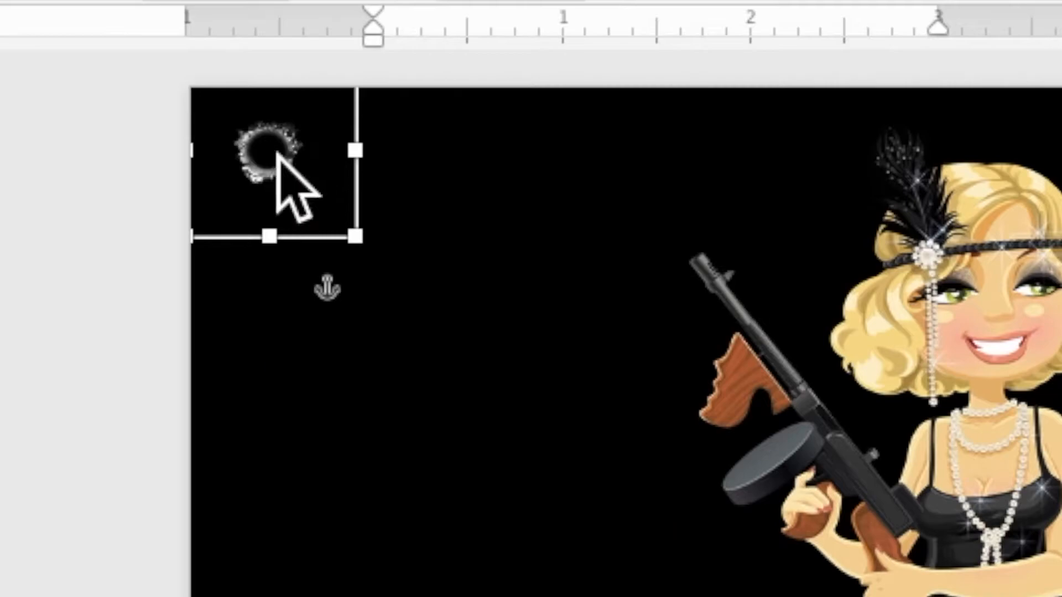
{"action": "right_click", "coordinate": [277, 155]}
{"action": "left_click", "coordinate": [301, 224]}
{"action": "right_click", "coordinate": [272, 160]}
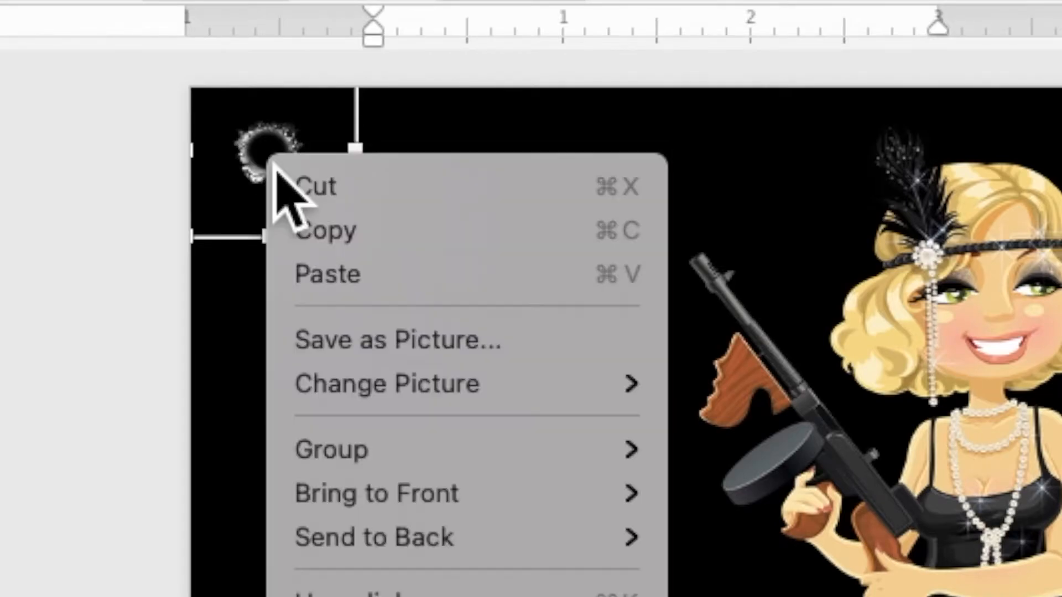
{"action": "left_click", "coordinate": [327, 274]}
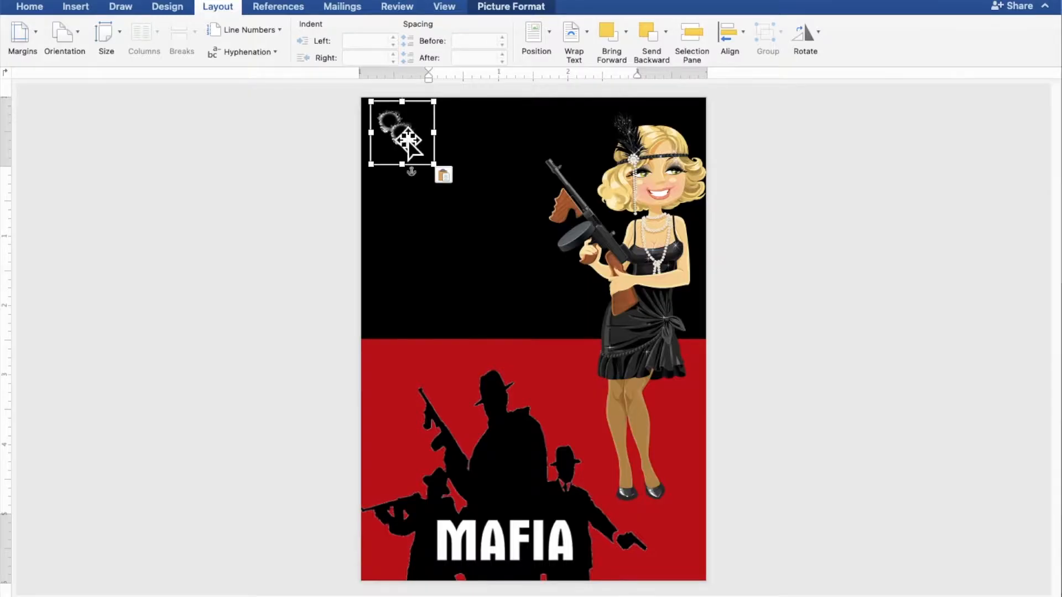
{"action": "left_click_drag", "start_coordinate": [407, 138], "coordinate": [400, 213]}
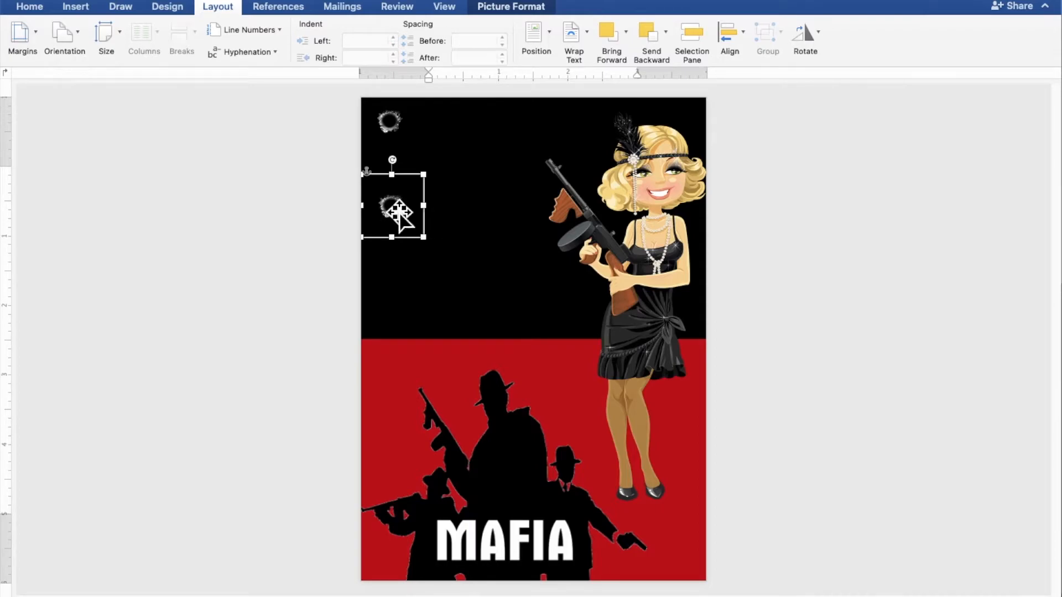
Add two more bullet hole copies down the page's left edge, one in the black area and one in the red area
{"action": "right_click", "coordinate": [389, 202]}
{"action": "left_click", "coordinate": [399, 228]}
{"action": "right_click", "coordinate": [397, 206]}
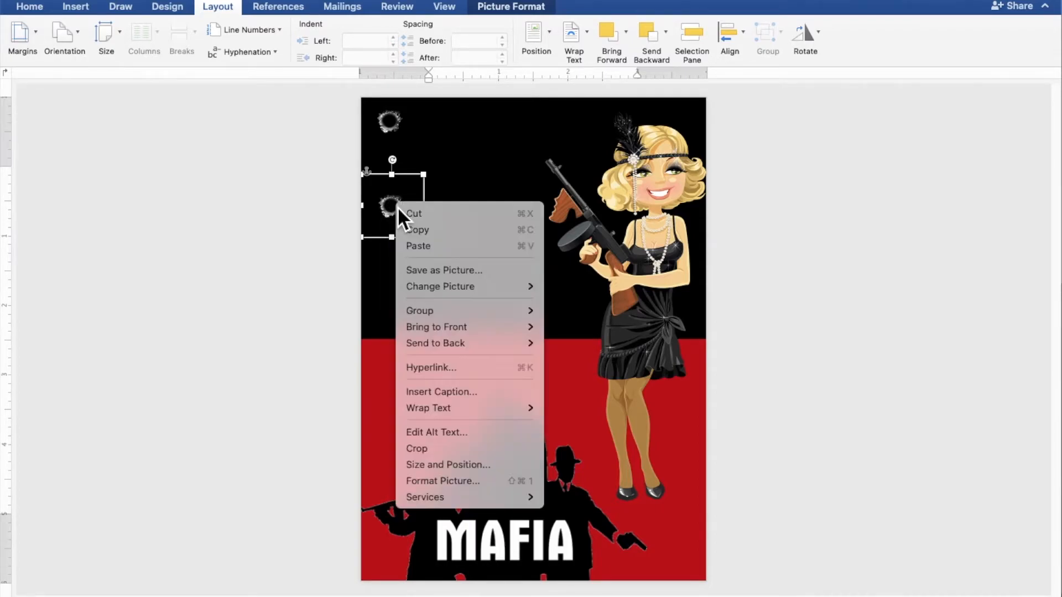
{"action": "left_click", "coordinate": [412, 248]}
{"action": "left_click_drag", "start_coordinate": [421, 234], "coordinate": [415, 293]}
{"action": "right_click", "coordinate": [406, 284]}
{"action": "left_click", "coordinate": [413, 307]}
{"action": "right_click", "coordinate": [400, 290]}
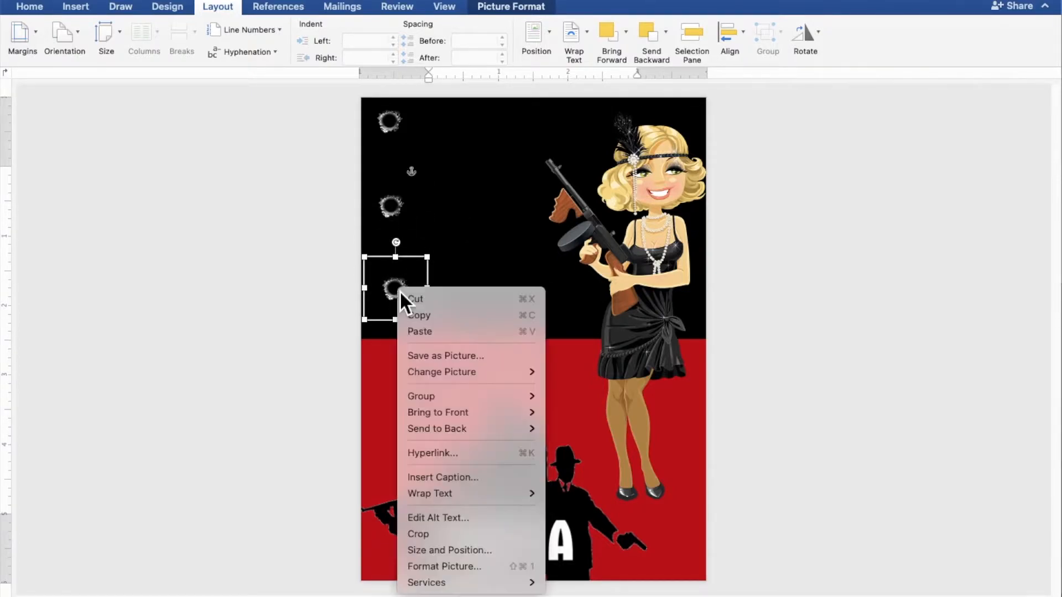
{"action": "left_click", "coordinate": [410, 330]}
{"action": "left_click_drag", "start_coordinate": [415, 316], "coordinate": [407, 393]}
Duplicate the bullet hole in the red area and place the copy in the page's lower-right corner
{"action": "right_click", "coordinate": [400, 388]}
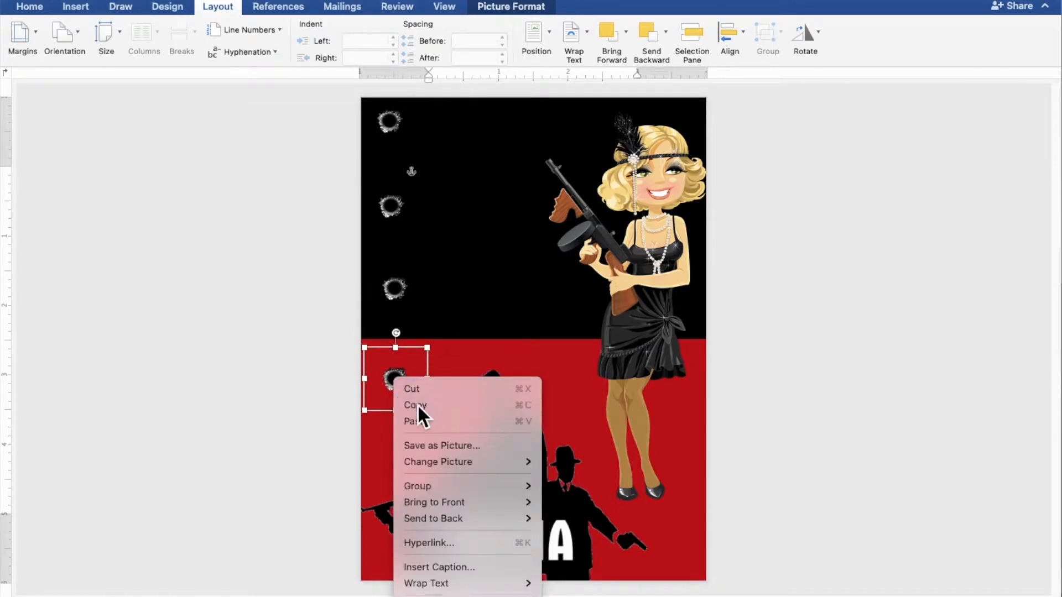
{"action": "left_click", "coordinate": [417, 403]}
{"action": "right_click", "coordinate": [403, 386]}
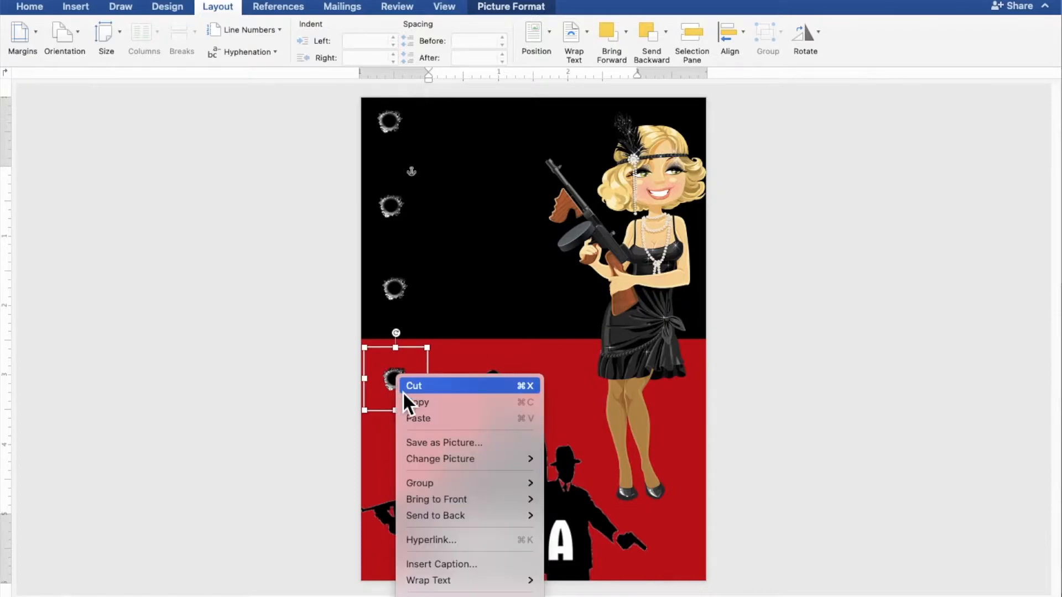
{"action": "left_click", "coordinate": [413, 420]}
{"action": "left_click_drag", "start_coordinate": [415, 398], "coordinate": [683, 559]}
Duplicate the lower-right bullet hole and place the copy at the page's right edge beside the woman's legs
{"action": "right_click", "coordinate": [684, 559]}
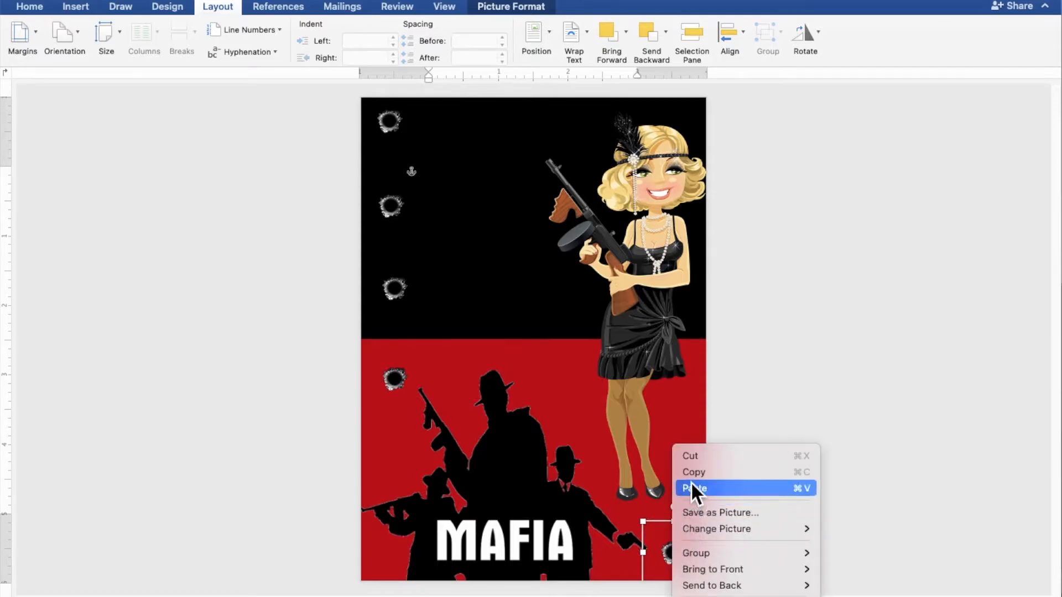
{"action": "left_click", "coordinate": [691, 475]}
{"action": "right_click", "coordinate": [693, 552]}
{"action": "left_click", "coordinate": [691, 488]}
{"action": "left_click_drag", "start_coordinate": [690, 550], "coordinate": [688, 436]}
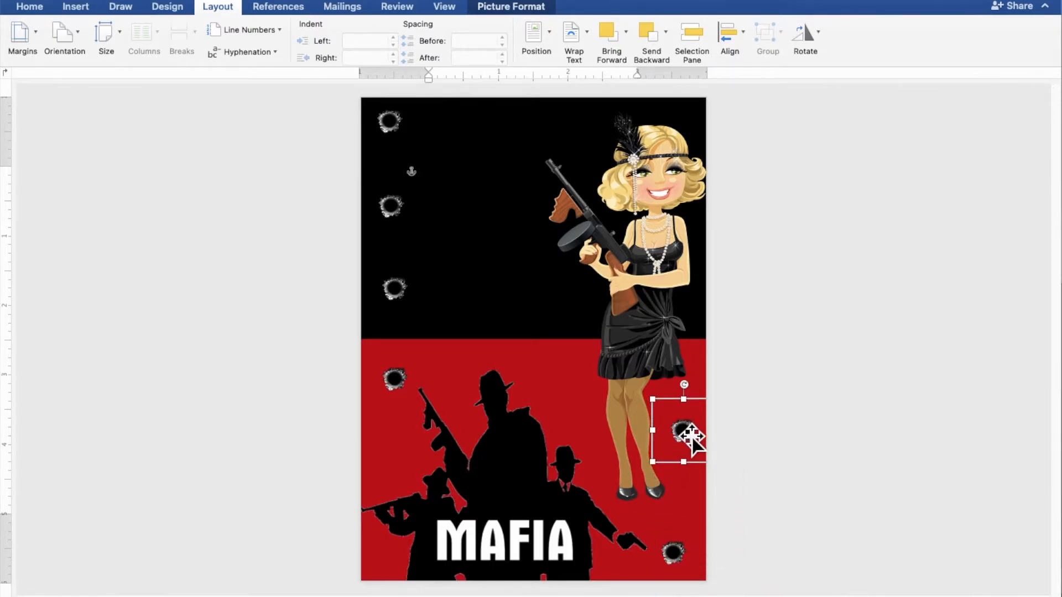
Duplicate the bullet hole beside the woman's legs and place the copy near the page's top edge, just left of her feather
{"action": "right_click", "coordinate": [683, 427]}
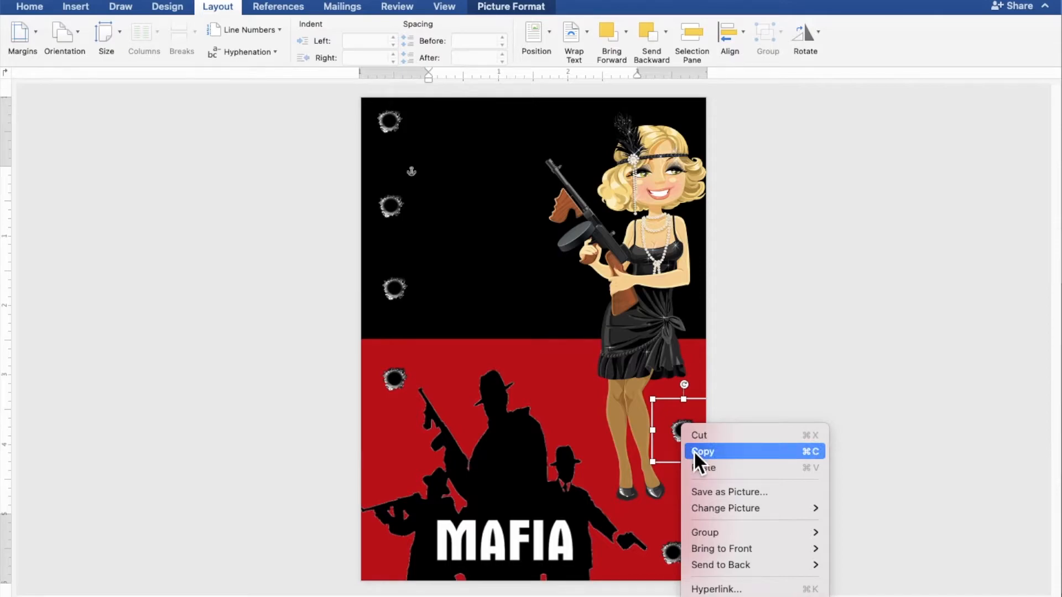
{"action": "left_click", "coordinate": [694, 450]}
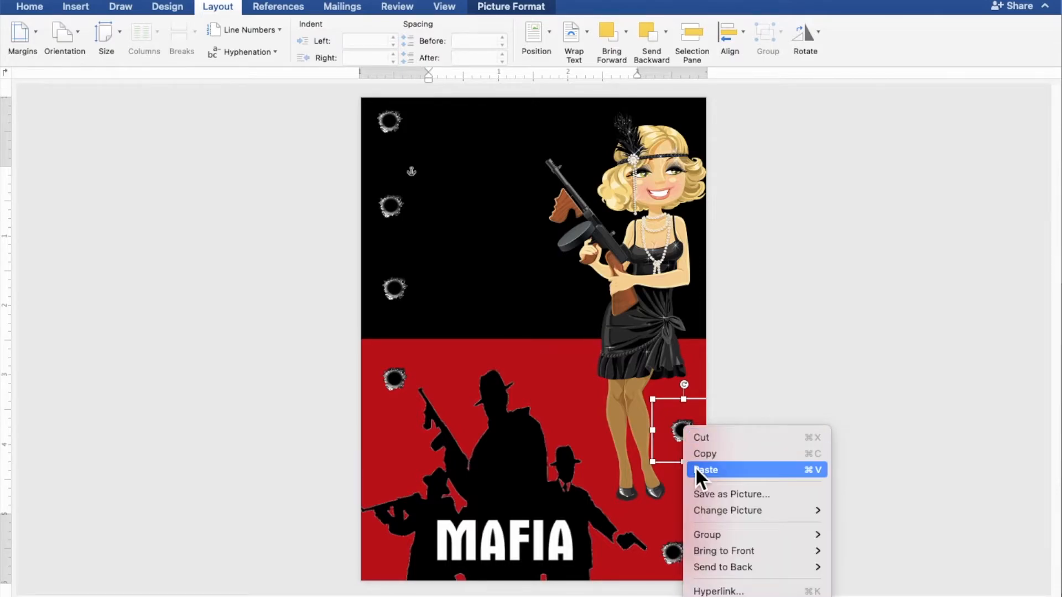
{"action": "left_click", "coordinate": [696, 468]}
{"action": "left_click_drag", "start_coordinate": [688, 442], "coordinate": [569, 127]}
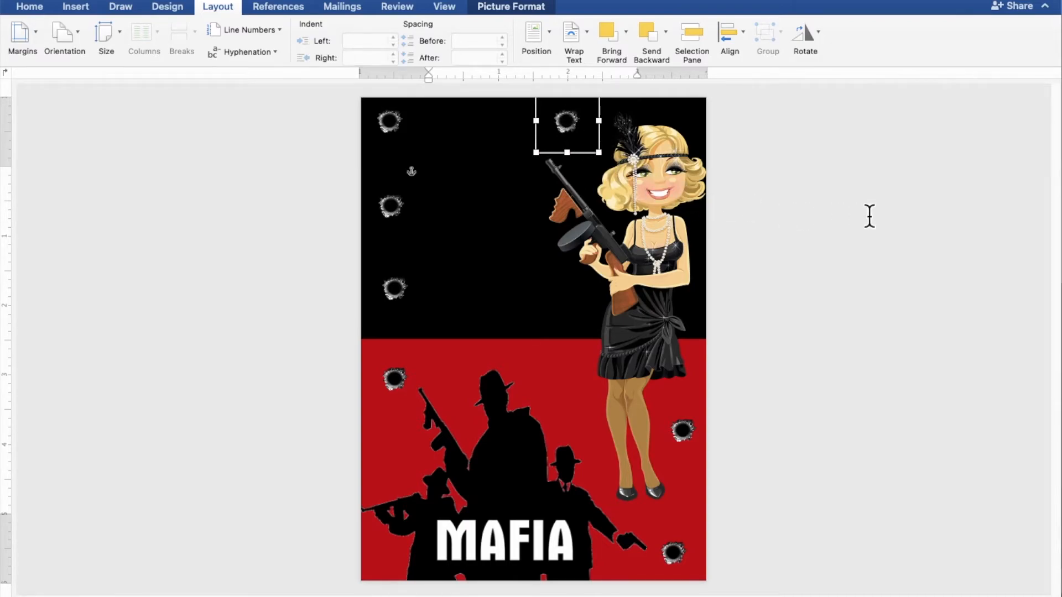
{"action": "left_click", "coordinate": [932, 216]}
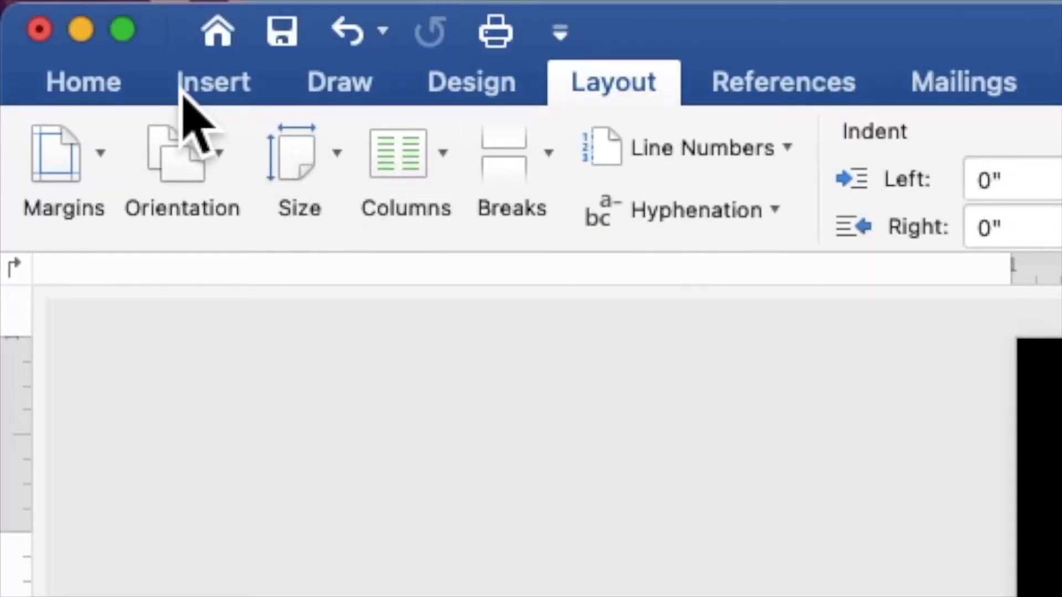
Draw a rectangle about 3.46" wide and 0.98" high in the black area beside the woman and enable text entry in it
{"action": "left_click", "coordinate": [65, 8]}
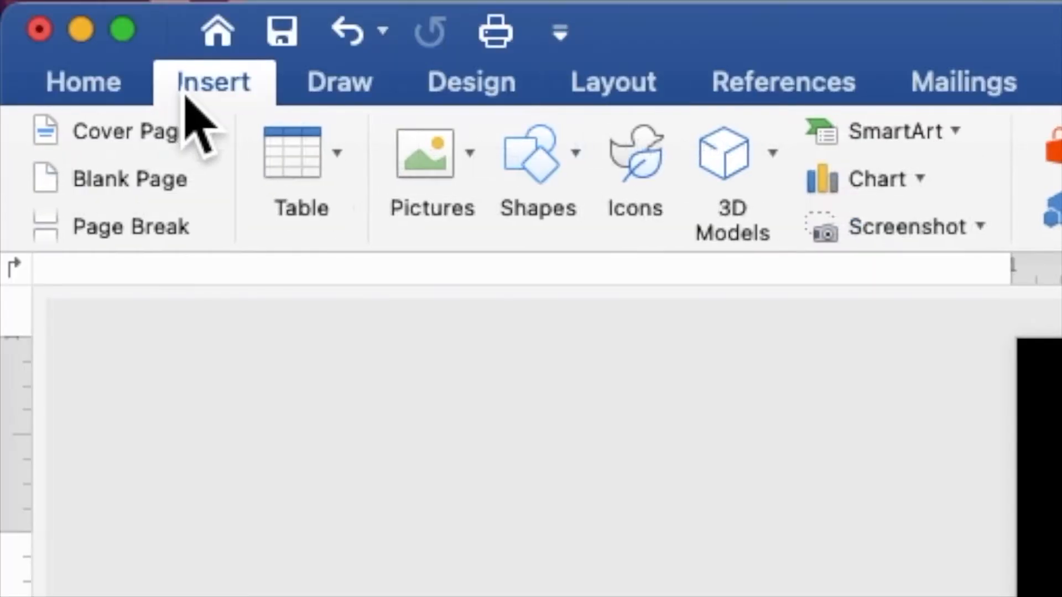
{"action": "left_click", "coordinate": [547, 168]}
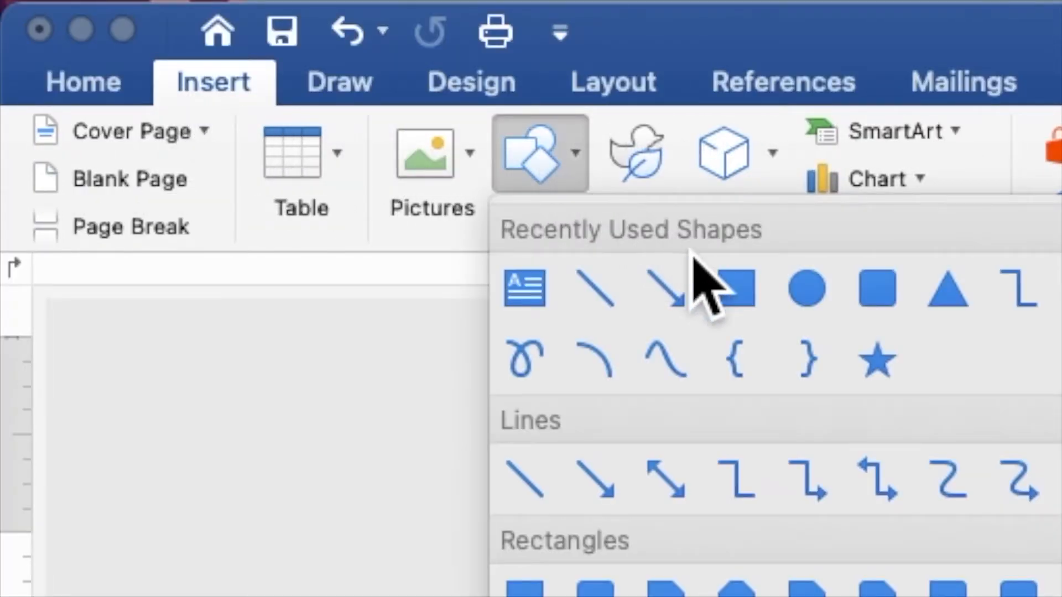
{"action": "left_click", "coordinate": [741, 289]}
{"action": "left_click_drag", "start_coordinate": [388, 234], "coordinate": [626, 301]}
{"action": "right_click", "coordinate": [498, 255]}
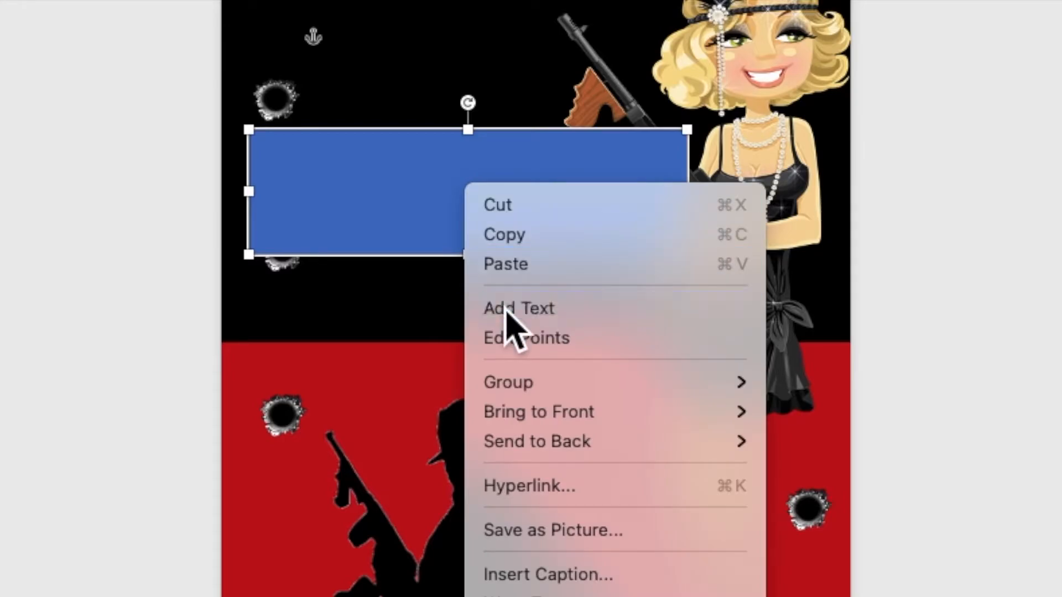
{"action": "left_click", "coordinate": [506, 309]}
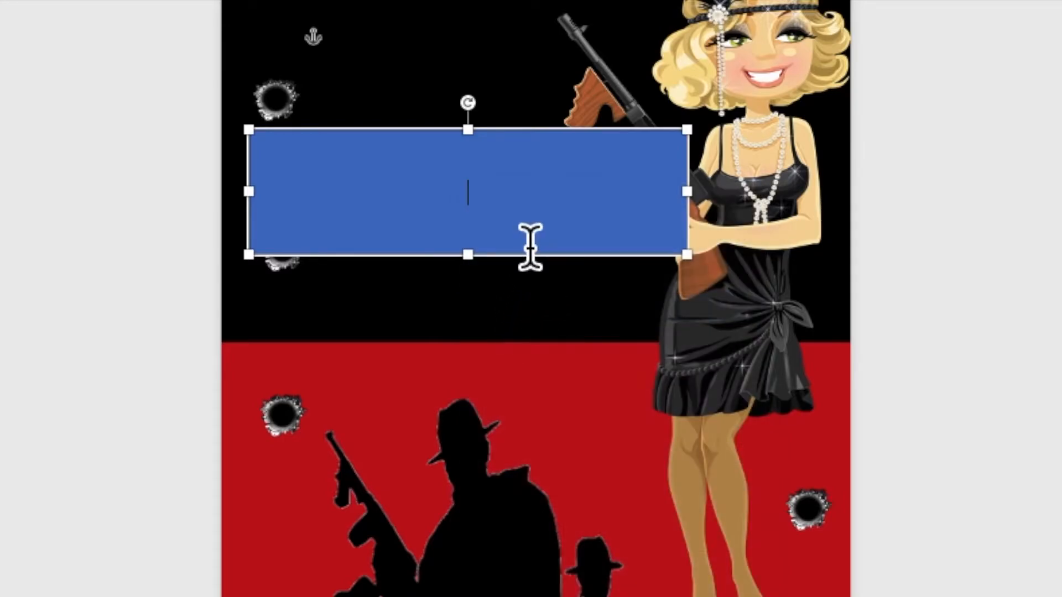
Enter "THE FAMILY INVITED YOU" and "TO CELEBRATE" on two lines inside the rectangle
{"action": "scroll", "coordinate": [534, 271], "scroll_direction": "up", "scroll_amount": 10}
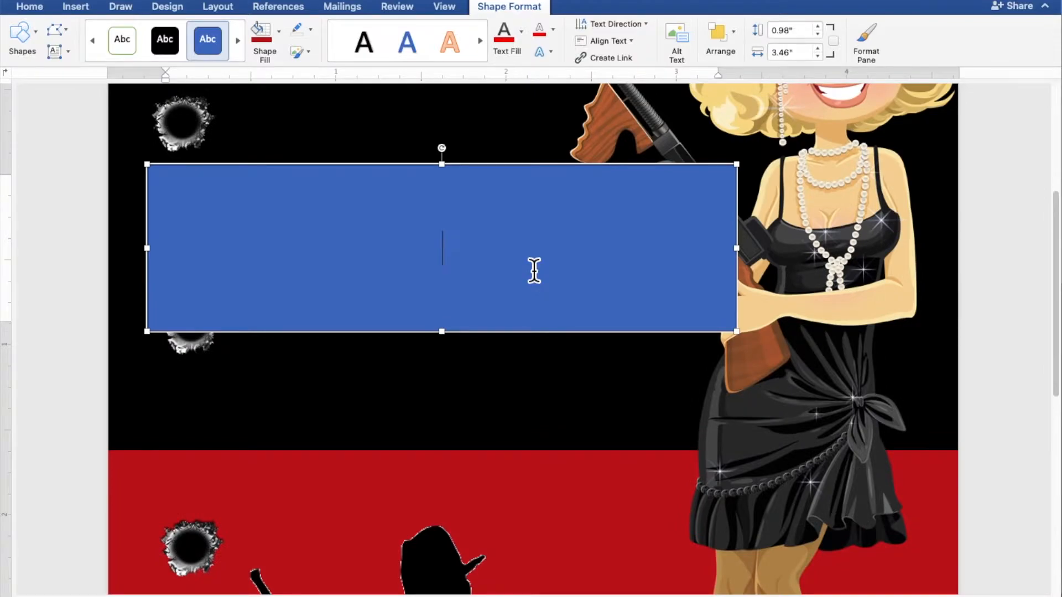
{"action": "type", "text": "THE FAMILY INVITED YOU"}
{"action": "key", "text": "Return"}
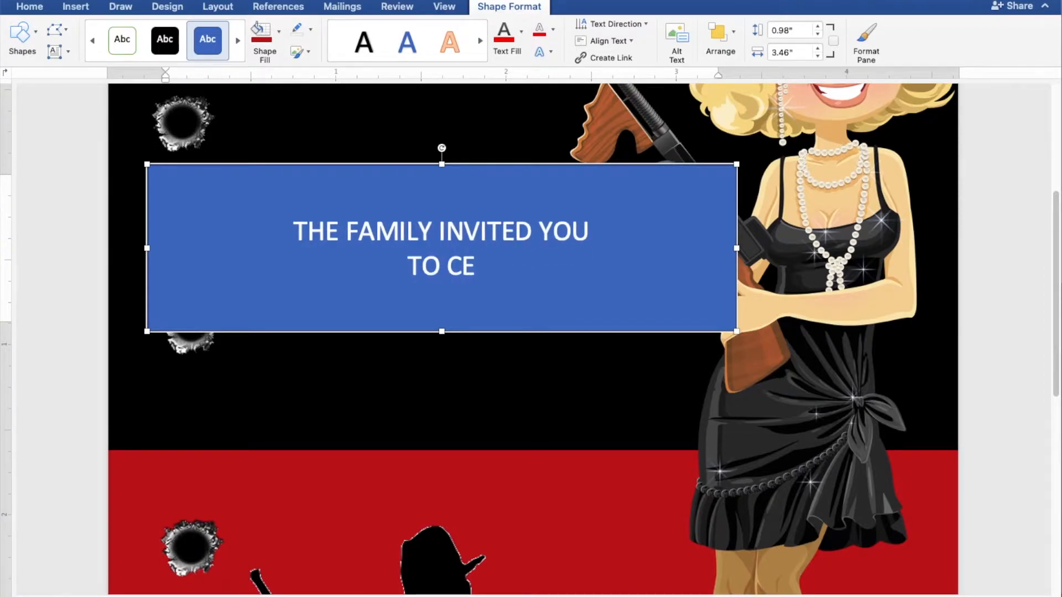
{"action": "type", "text": "TO CELEBRATYE"}
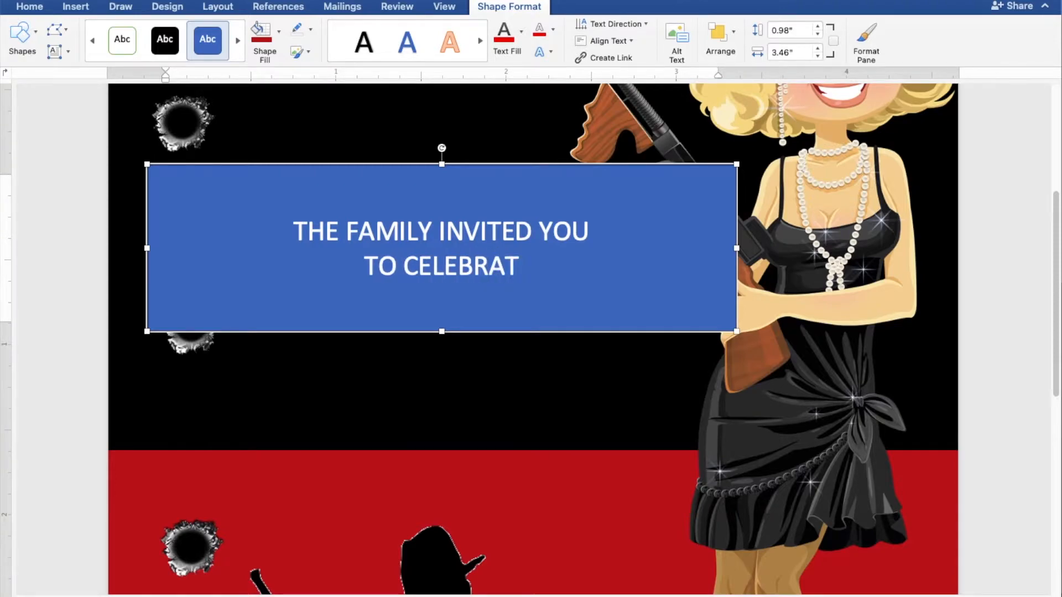
{"action": "key", "text": "BackSpace"}
{"action": "key", "text": "BackSpace"}
{"action": "type", "text": "E"}
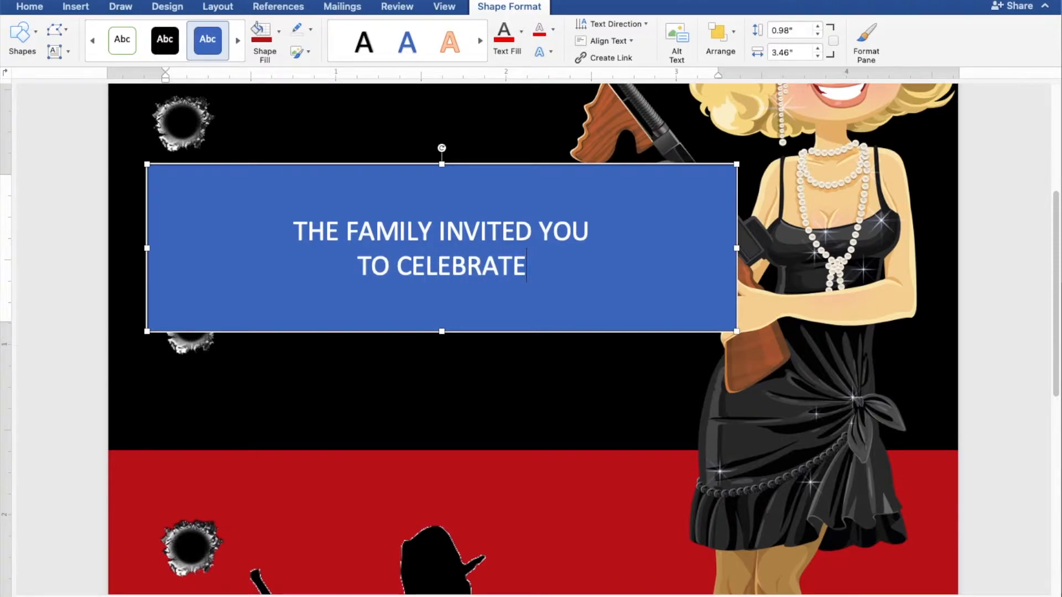
Select the invitation text and remove the rectangle's fill and outline
{"action": "left_click_drag", "start_coordinate": [536, 282], "coordinate": [289, 239]}
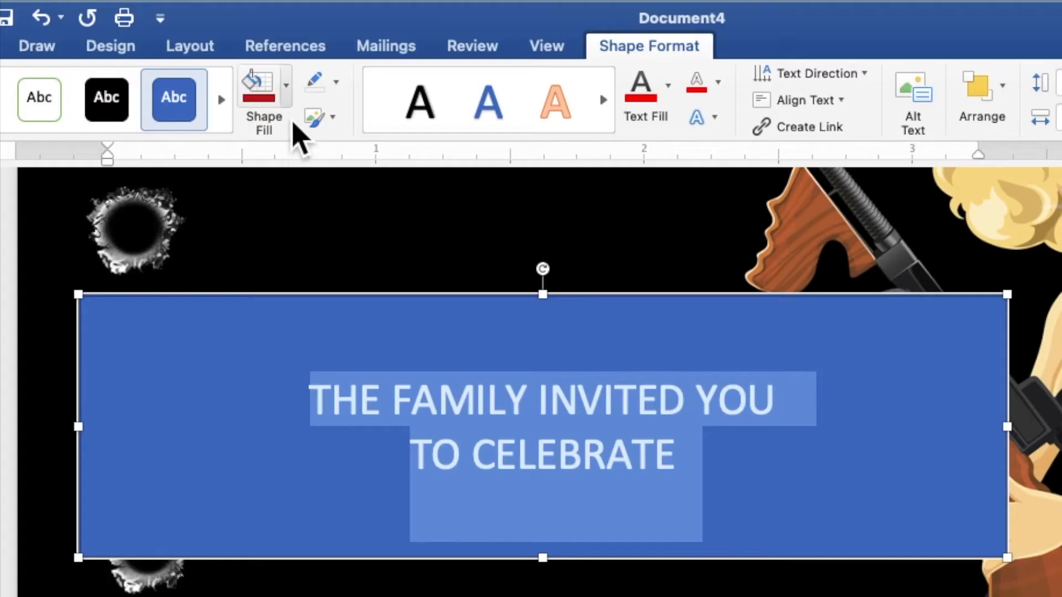
{"action": "left_click", "coordinate": [279, 31]}
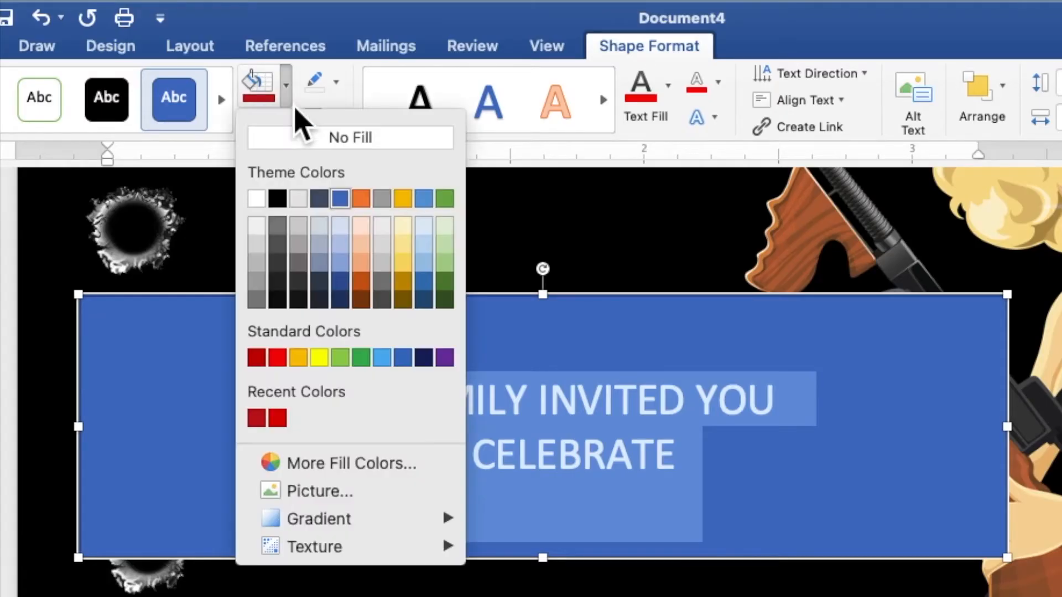
{"action": "left_click", "coordinate": [287, 65]}
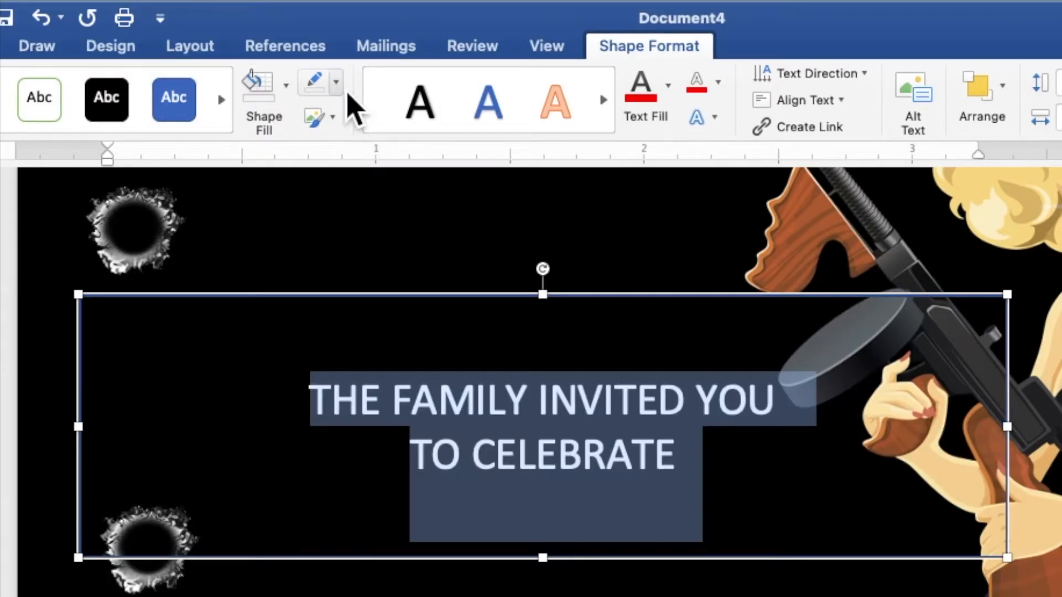
{"action": "left_click", "coordinate": [336, 83]}
{"action": "left_click", "coordinate": [341, 131]}
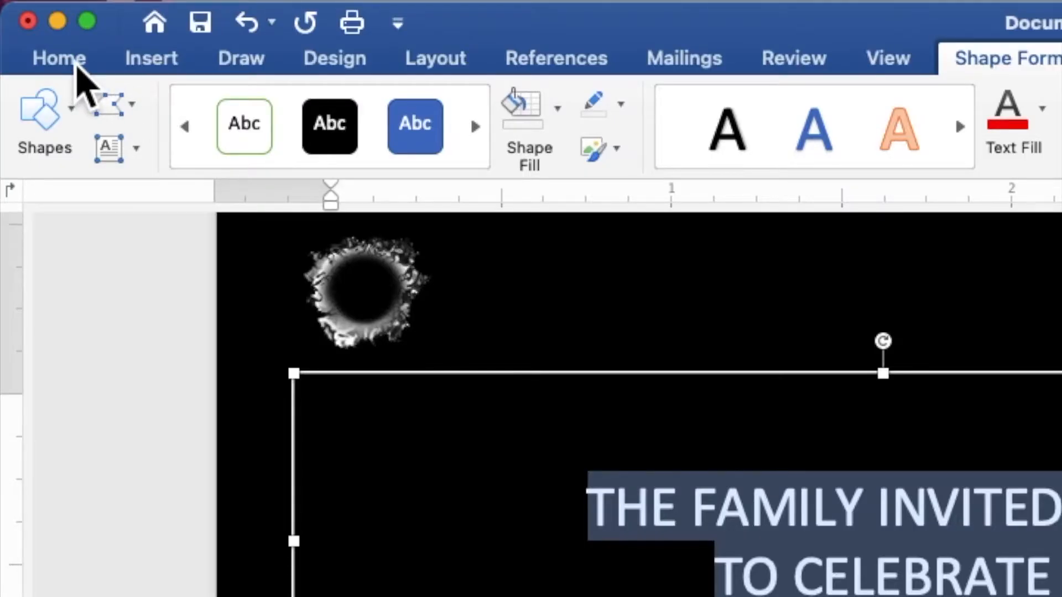
Format the selected invitation text in Times New Roman at size 8
{"action": "left_click", "coordinate": [76, 67]}
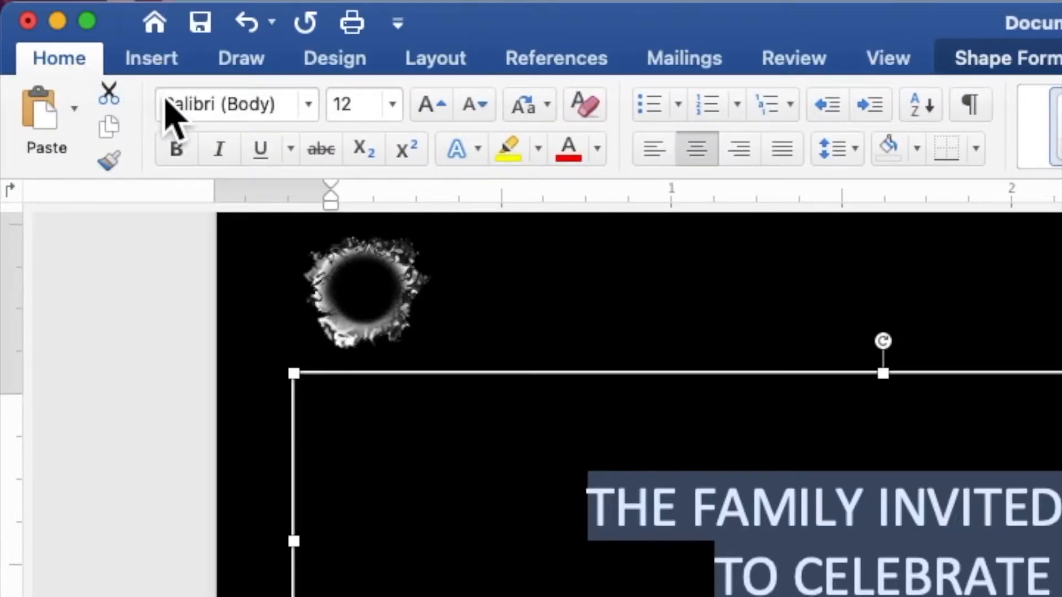
{"action": "left_click", "coordinate": [308, 105]}
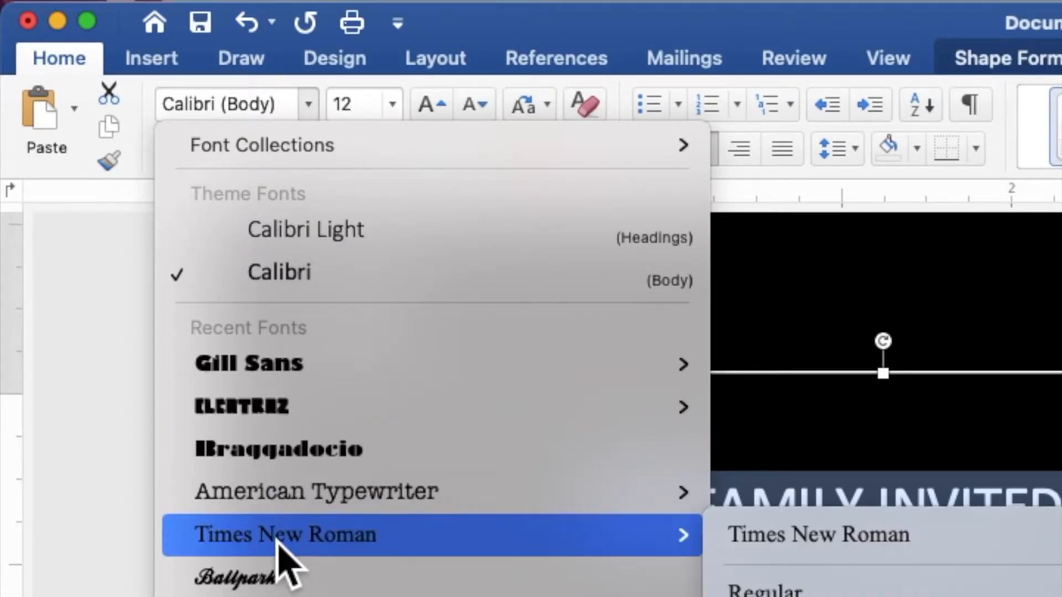
{"action": "left_click", "coordinate": [277, 539]}
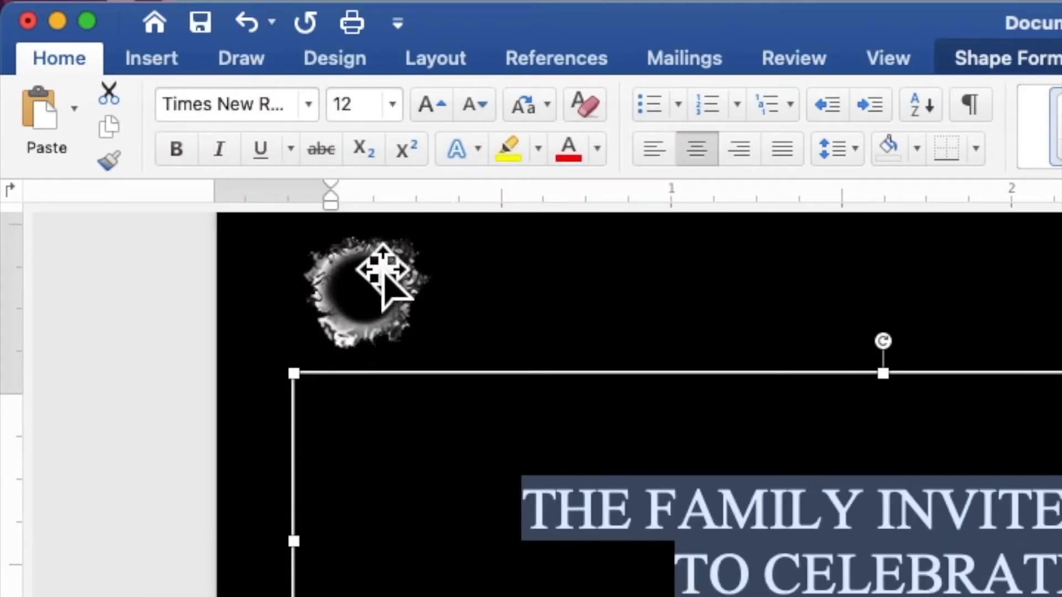
{"action": "left_click", "coordinate": [393, 105]}
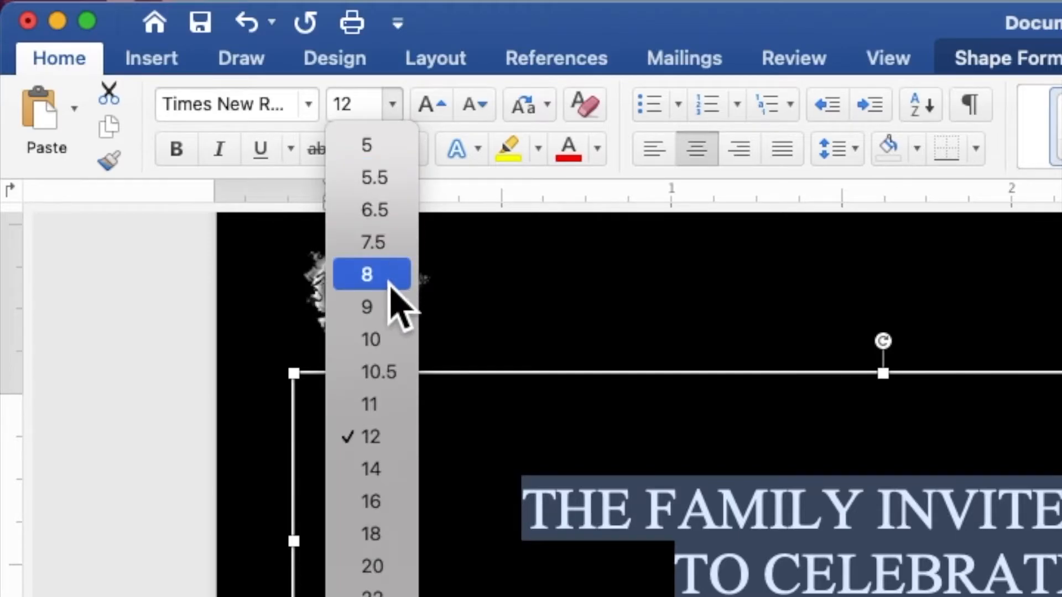
{"action": "left_click", "coordinate": [369, 274]}
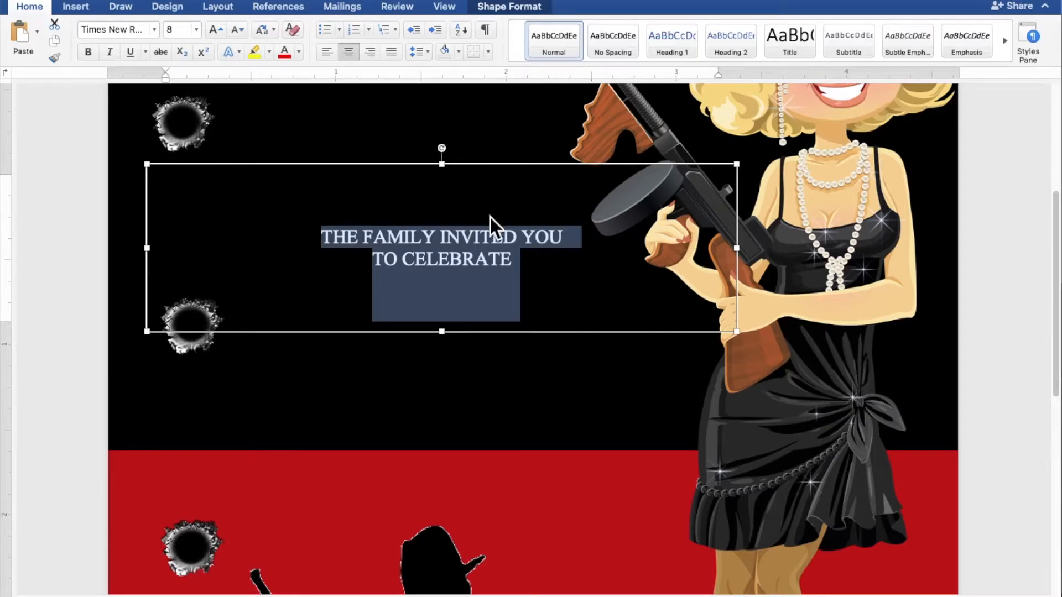
Narrow the text rectangle and move it up beside the upper-left bullet hole, clear of the gun
{"action": "left_click_drag", "start_coordinate": [734, 250], "coordinate": [462, 260]}
{"action": "left_click_drag", "start_coordinate": [361, 261], "coordinate": [442, 145]}
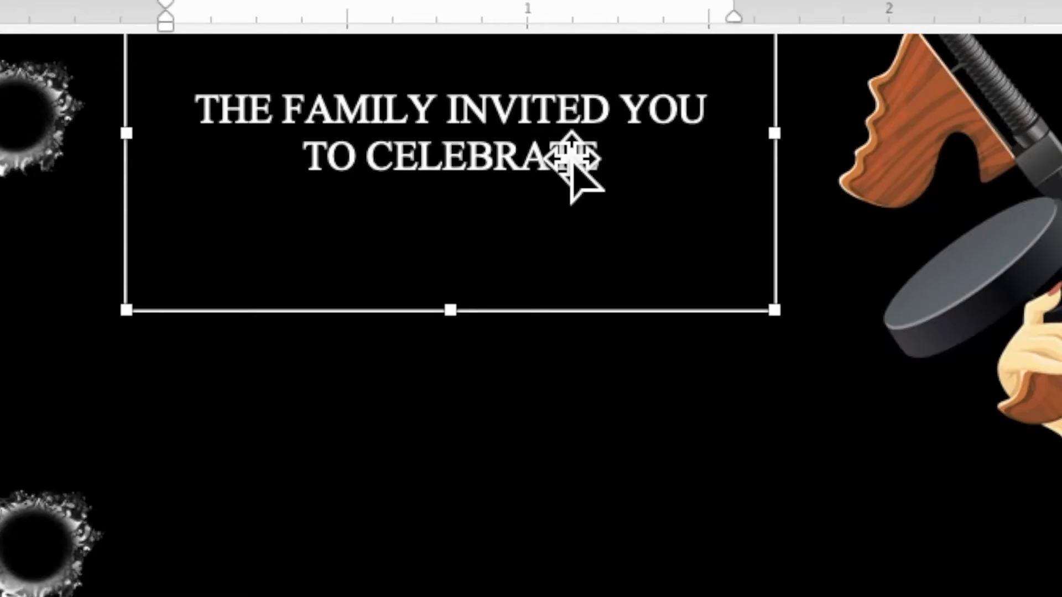
Duplicate the text rectangle, place the copy below the original, and enlarge it down into the red area
{"action": "right_click", "coordinate": [550, 138]}
{"action": "left_click", "coordinate": [570, 194]}
{"action": "right_click", "coordinate": [544, 136]}
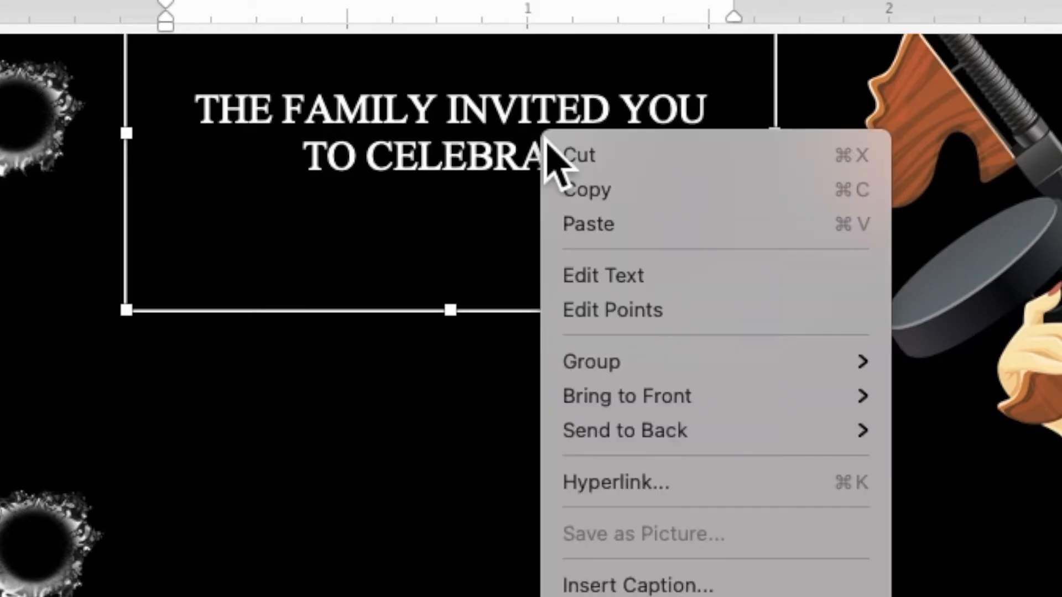
{"action": "left_click", "coordinate": [586, 224]}
{"action": "left_click_drag", "start_coordinate": [600, 244], "coordinate": [572, 291]}
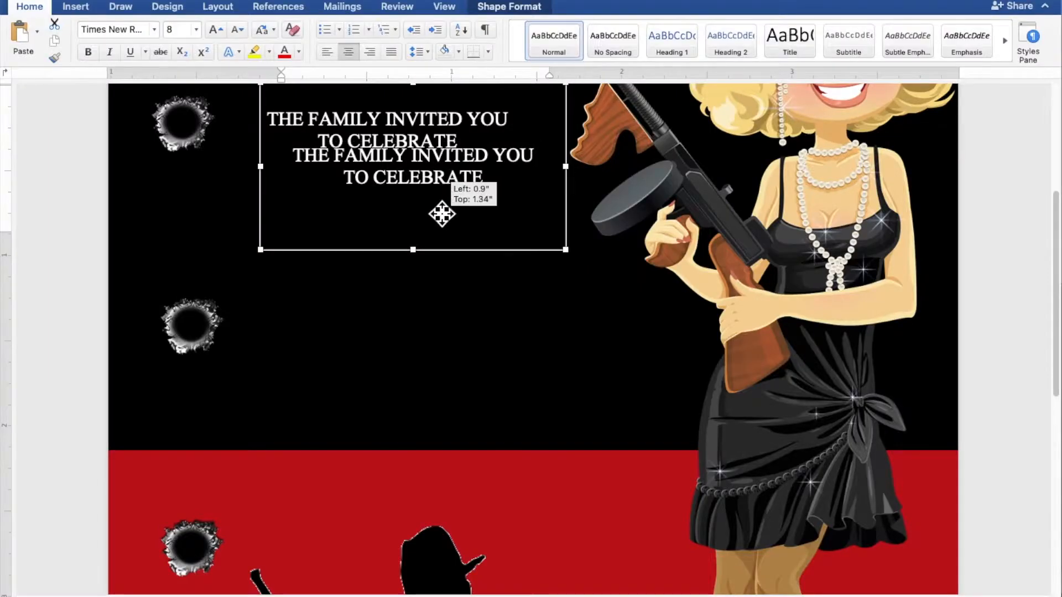
{"action": "left_click_drag", "start_coordinate": [442, 214], "coordinate": [420, 282]}
{"action": "left_click_drag", "start_coordinate": [540, 357], "coordinate": [688, 499]}
Replace the copied rectangle's text with "YOUR PRESEENCE IS REQUESTED"
{"action": "left_click_drag", "start_coordinate": [558, 372], "coordinate": [345, 334]}
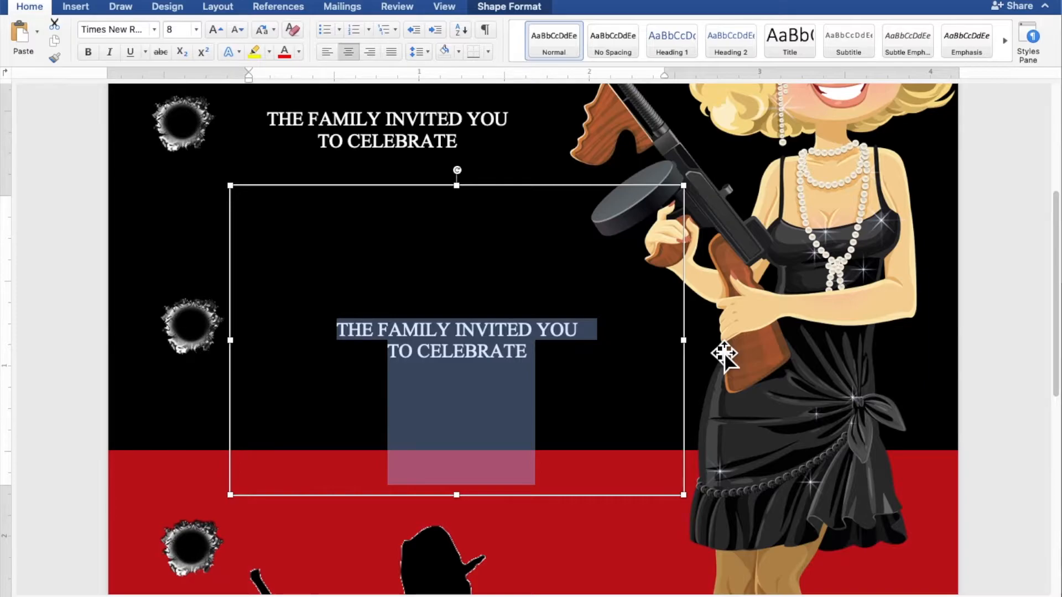
{"action": "type", "text": "YOU"}
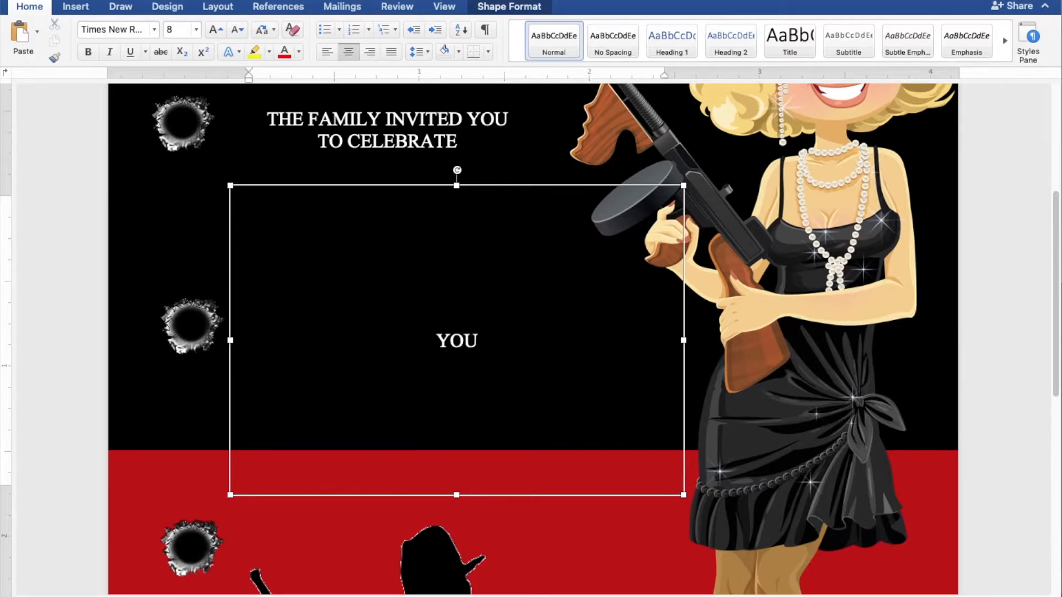
{"action": "type", "text": "R PRESEENCE"}
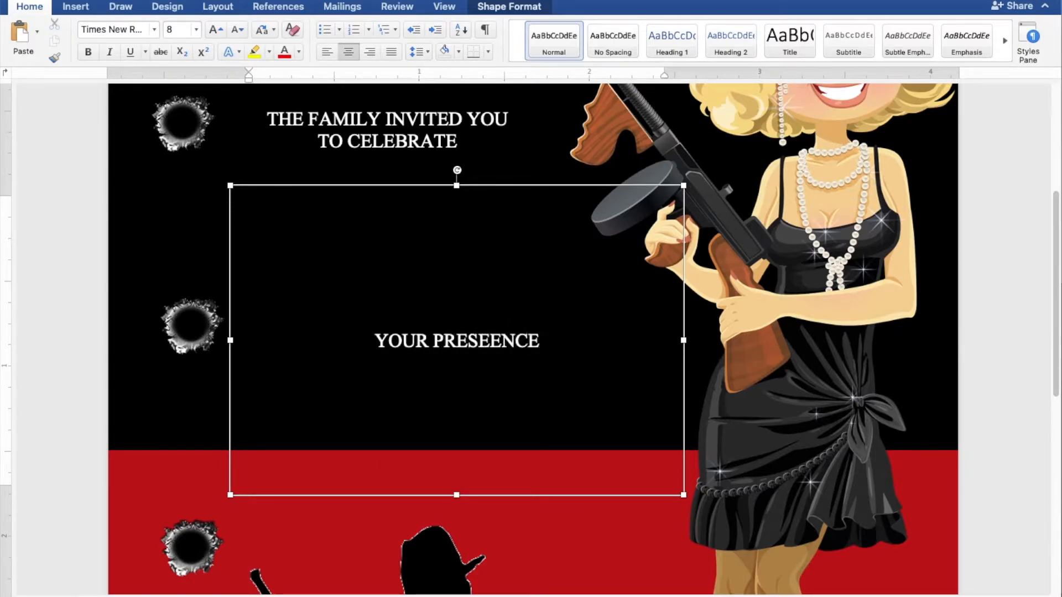
{"action": "type", "text": " IS REQUESTED"}
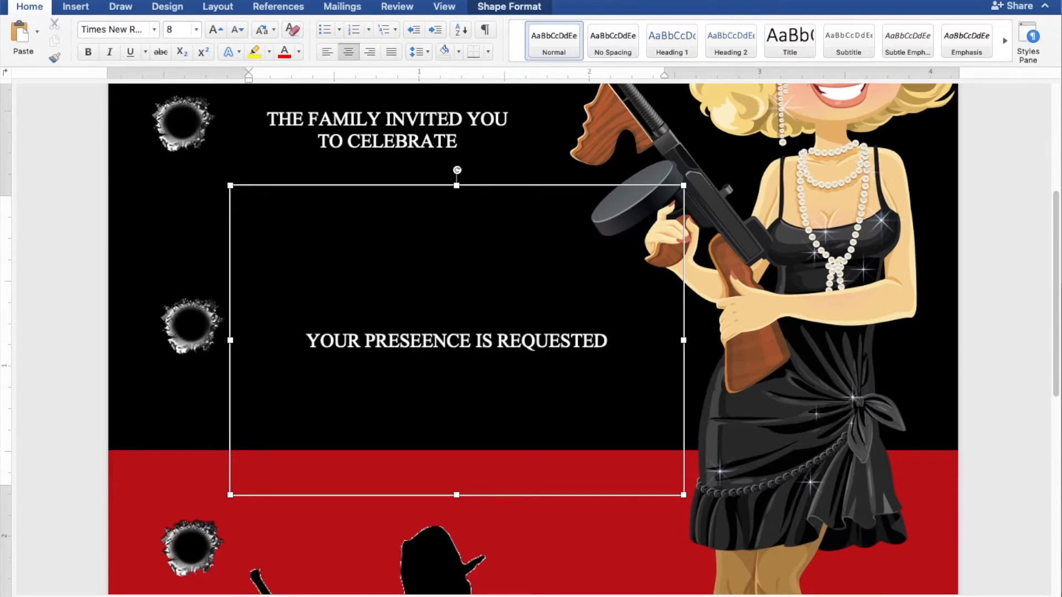
Add the lines "ON SUNDAY, DECEMBER 19TH" and "FROM 5:00 PM" below the request text
{"action": "key", "text": "Return"}
{"action": "type", "text": "ON SUNDAY"}
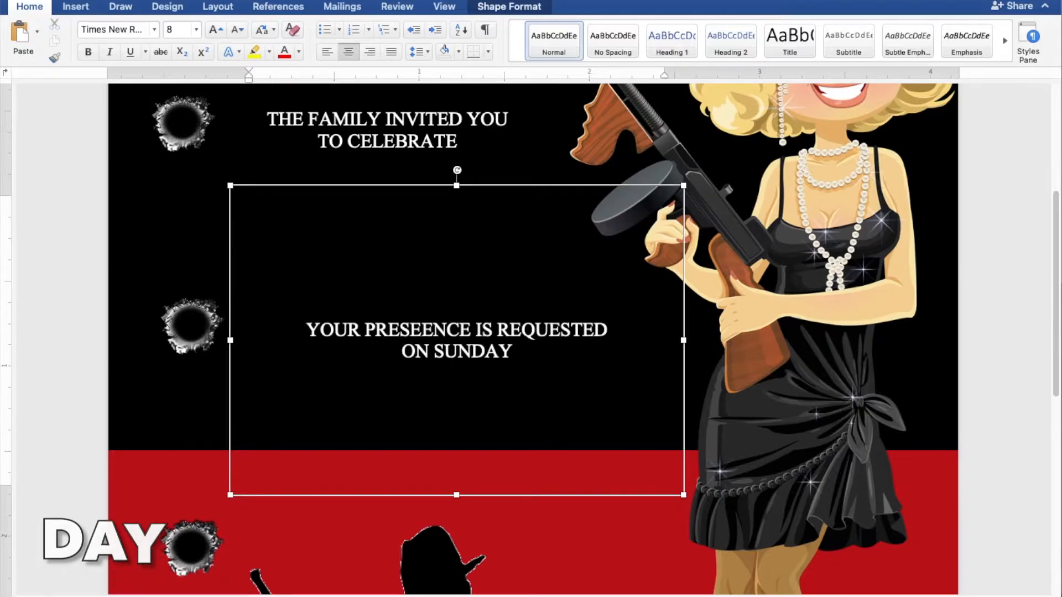
{"action": "type", "text": ", DECEMVE"}
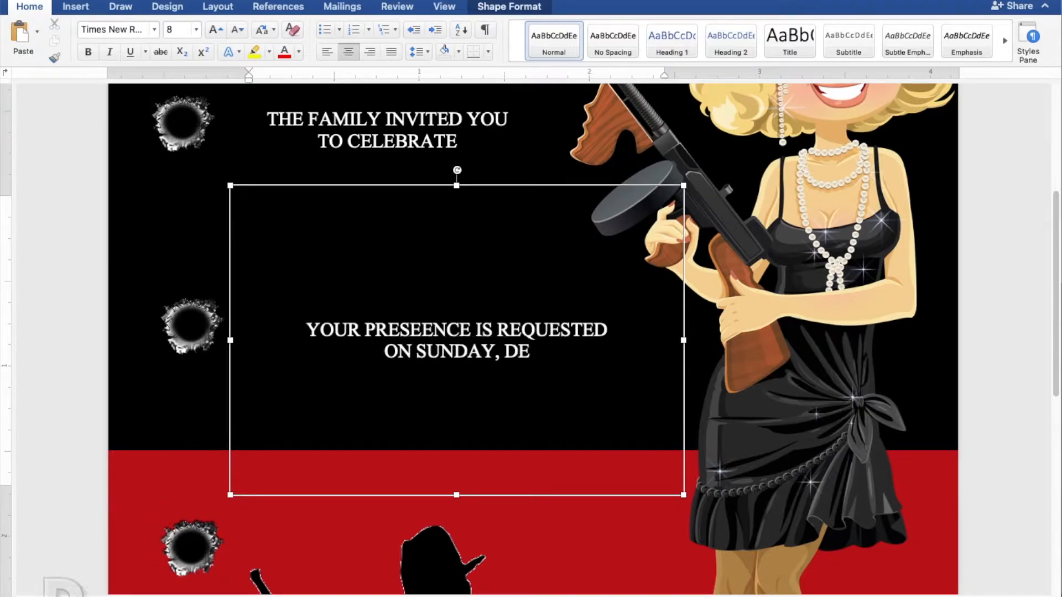
{"action": "key", "text": "BackSpace"}
{"action": "key", "text": "BackSpace"}
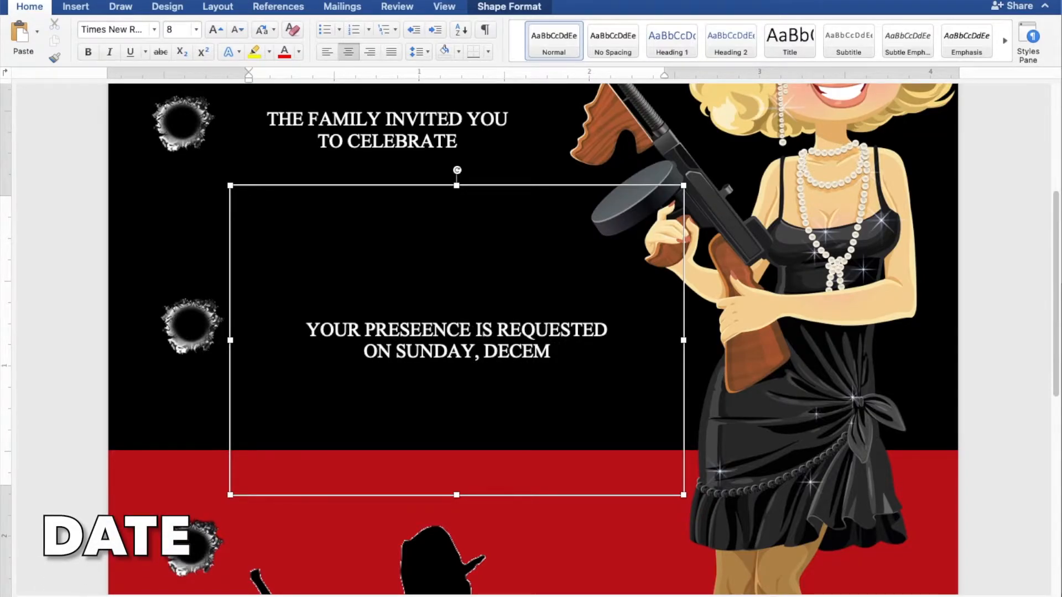
{"action": "type", "text": "BER 19TH"}
{"action": "key", "text": "Return"}
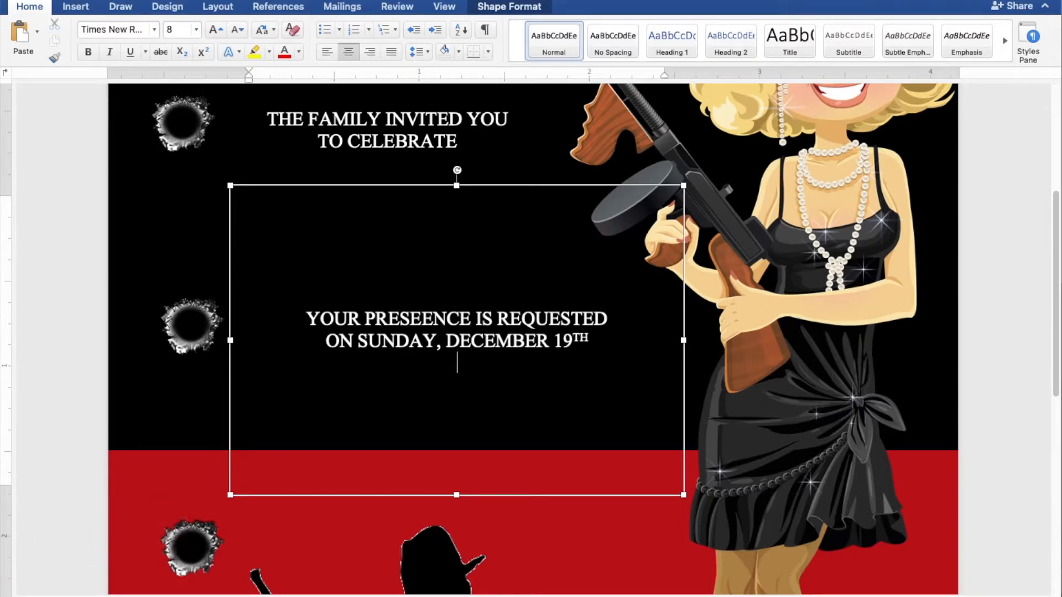
{"action": "type", "text": "FROM 5"}
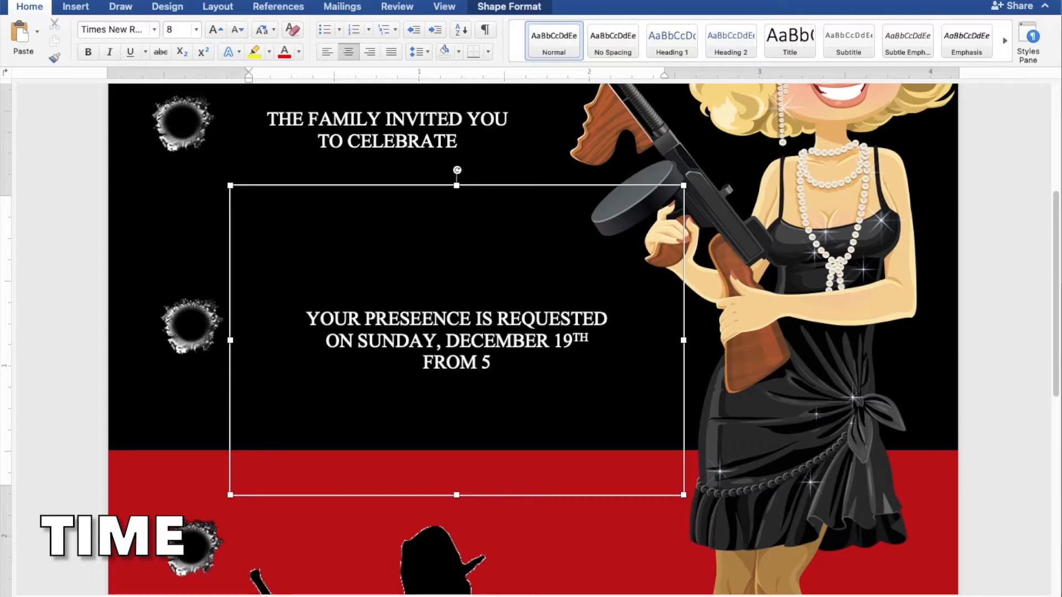
{"action": "type", "text": ":00 PM"}
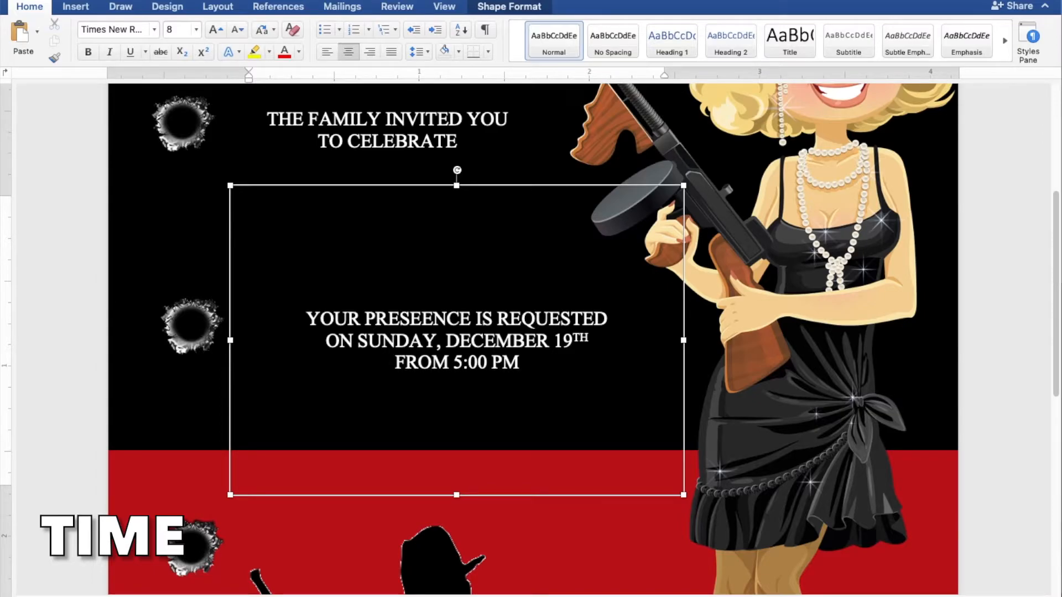
Add the venue lines "JAPANESE GARDEN", "TONDALIGAN BEACH" and "DAGUPAN CITY" below the time, and move the text rectangle down across the black-red boundary
{"action": "key", "text": "Return"}
{"action": "type", "text": "JAP"}
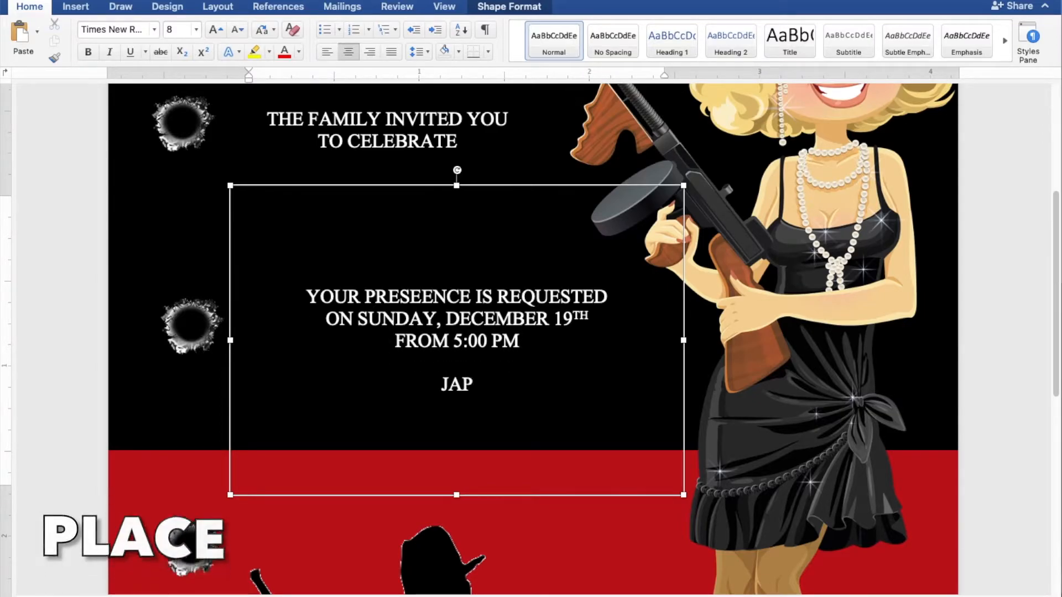
{"action": "type", "text": "ANESE GARDE"}
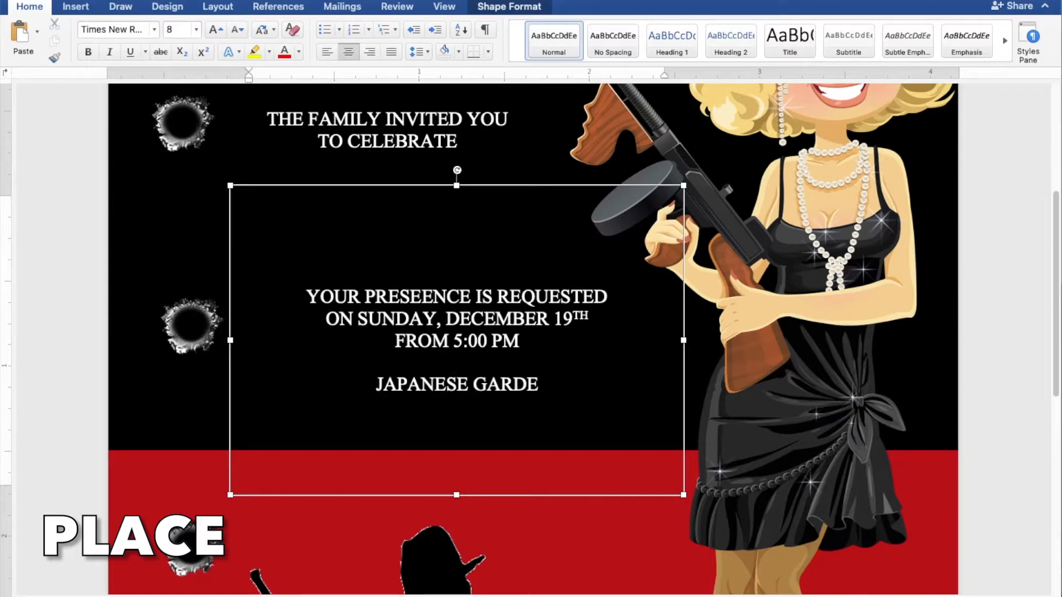
{"action": "type", "text": "N"}
{"action": "key", "text": "Return"}
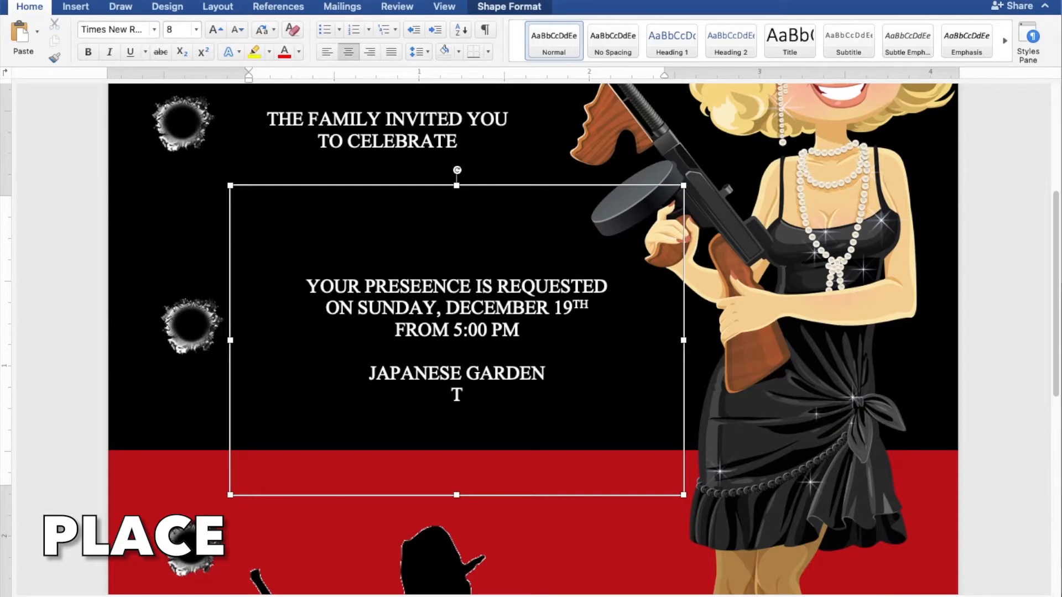
{"action": "type", "text": "TONDALIGAN BEACH"}
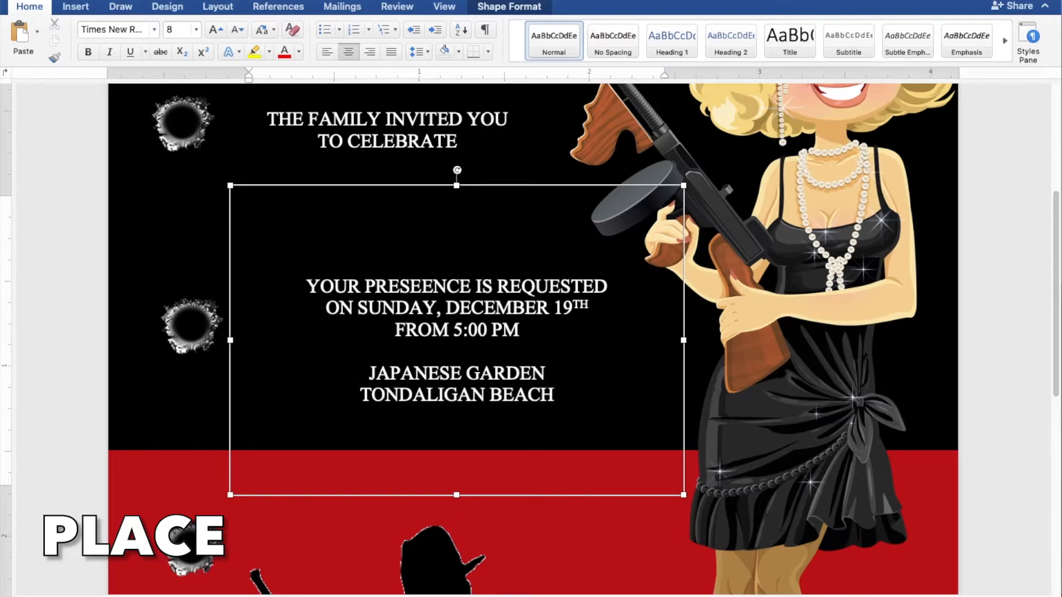
{"action": "key", "text": "Return"}
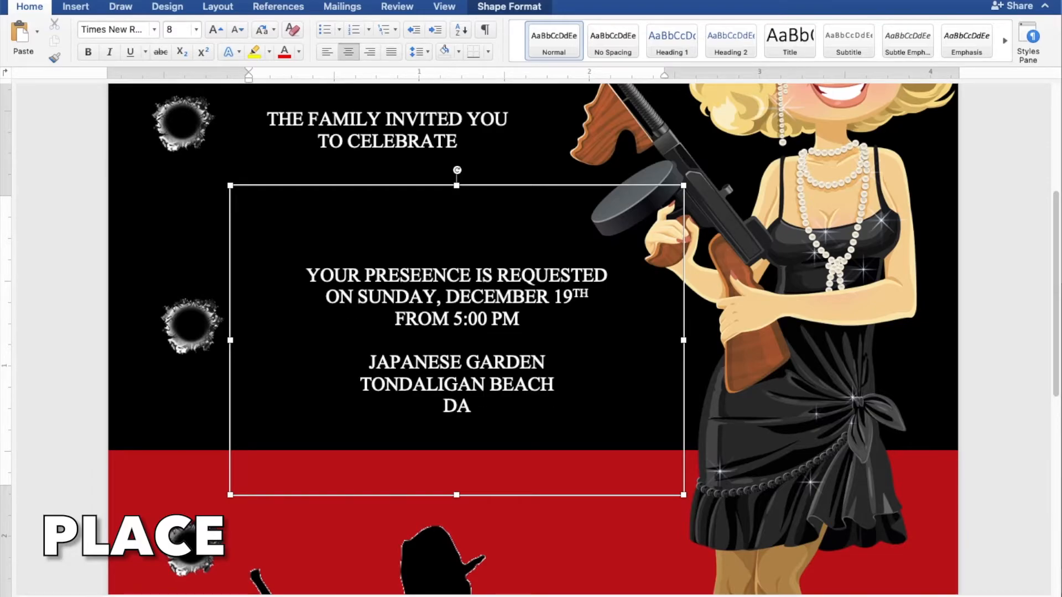
{"action": "type", "text": "DAGUPAN CITY!"}
{"action": "key", "text": "BackSpace"}
{"action": "left_click_drag", "start_coordinate": [470, 198], "coordinate": [430, 383]}
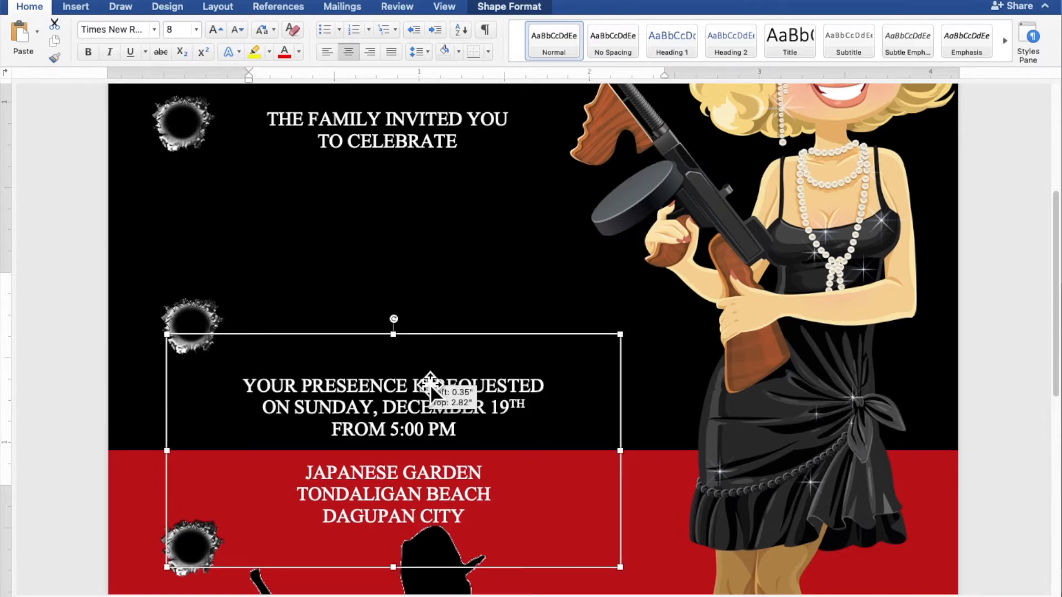
Duplicate the "THE FAMILY INVITED YOU TO CELEBRATE" rectangle and place the copy between the heading and the request text
{"action": "left_click", "coordinate": [399, 148]}
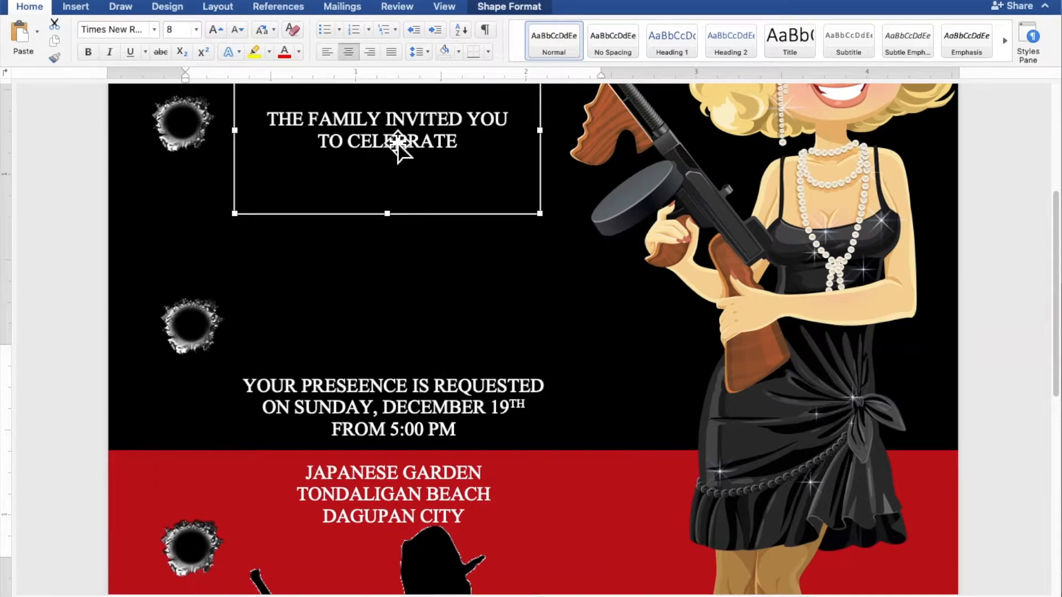
{"action": "right_click", "coordinate": [395, 143]}
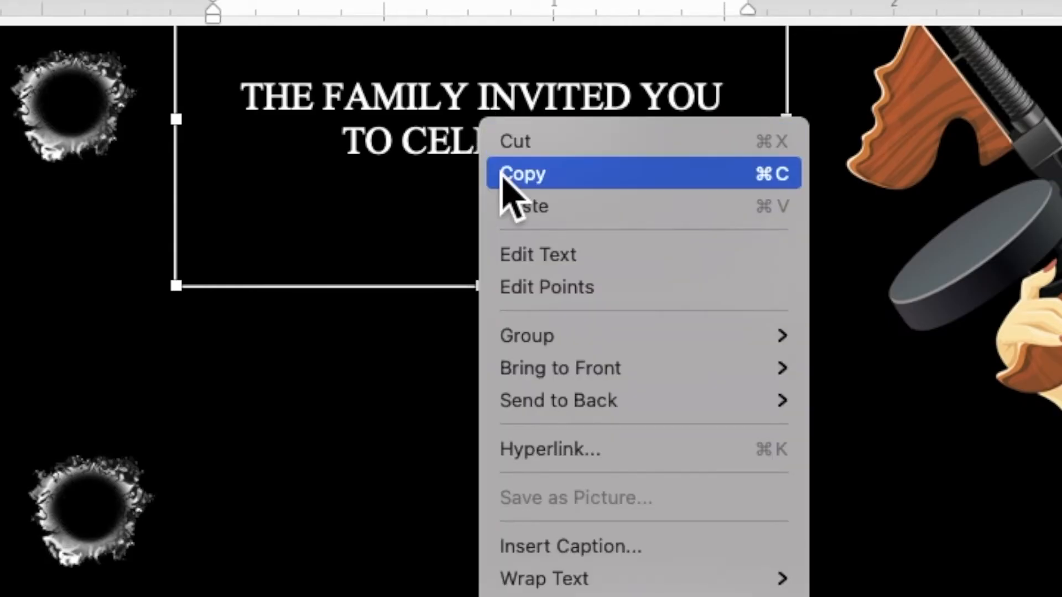
{"action": "left_click", "coordinate": [506, 176]}
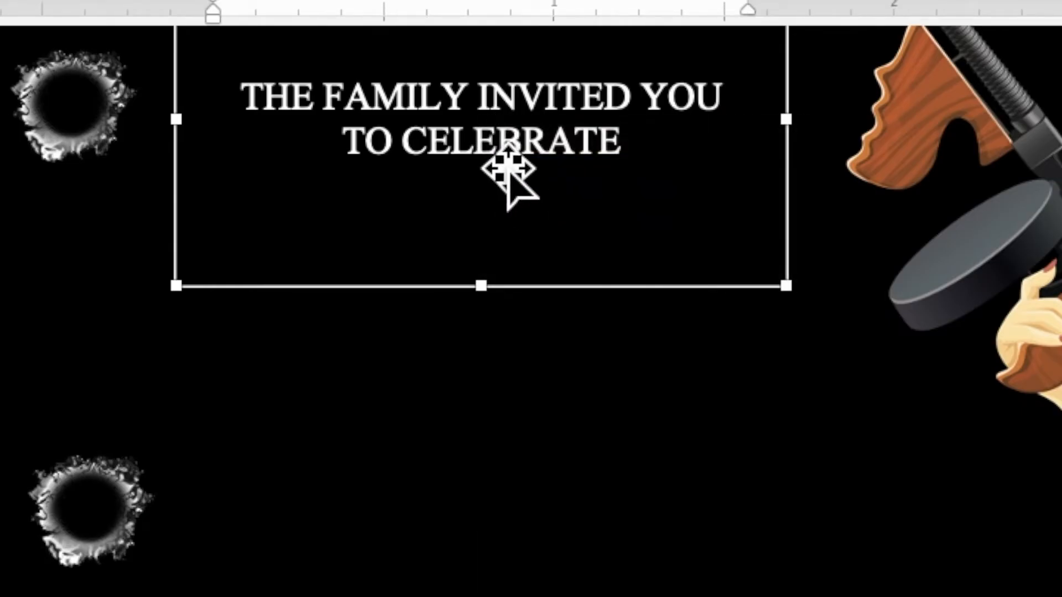
{"action": "right_click", "coordinate": [471, 119]}
{"action": "left_click", "coordinate": [506, 198]}
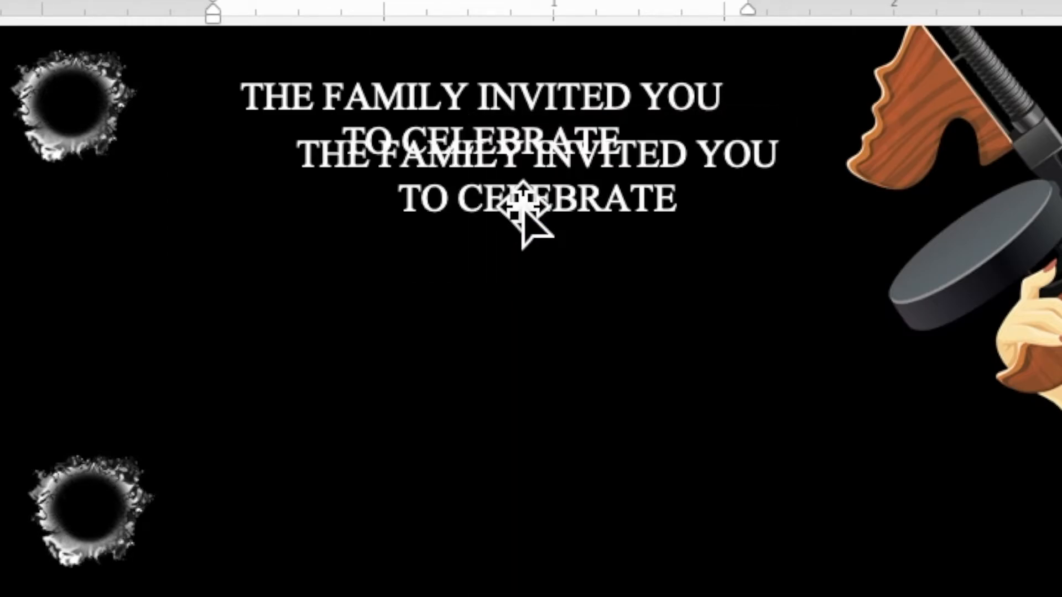
{"action": "left_click_drag", "start_coordinate": [550, 205], "coordinate": [489, 367]}
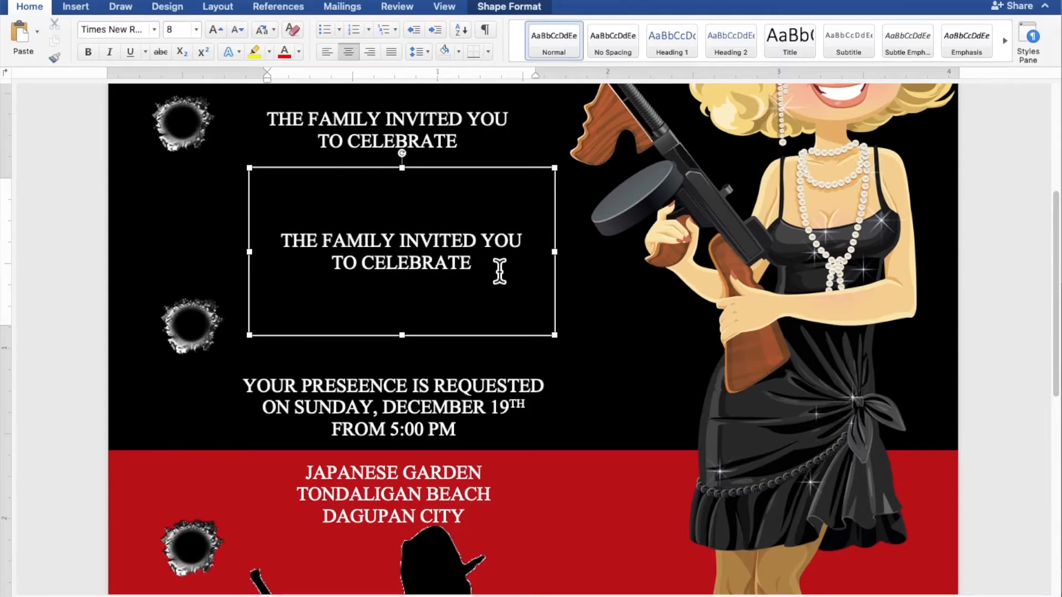
Replace the copied heading with the celebrant's first name in possessive form, and make its rectangle shorter and slightly wider
{"action": "left_click_drag", "start_coordinate": [500, 271], "coordinate": [301, 254]}
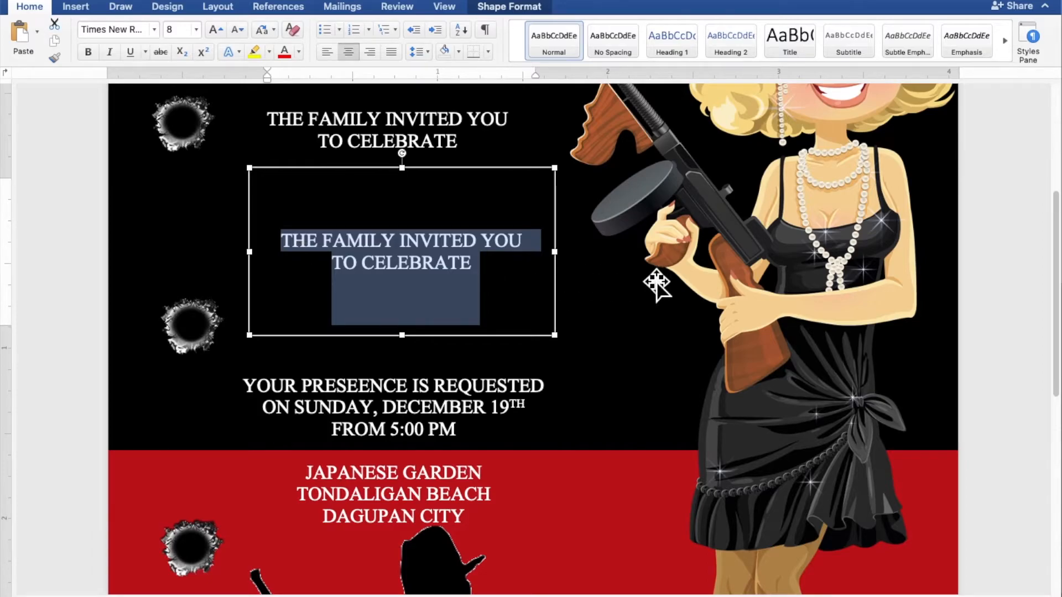
{"action": "type", "text": "Ca"}
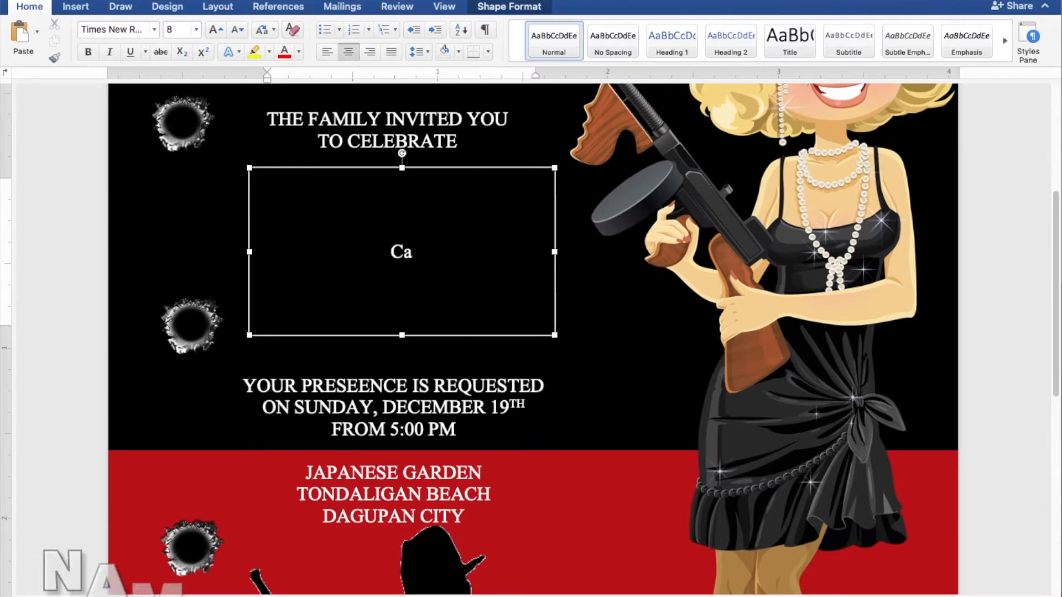
{"action": "type", "text": "ssy's"}
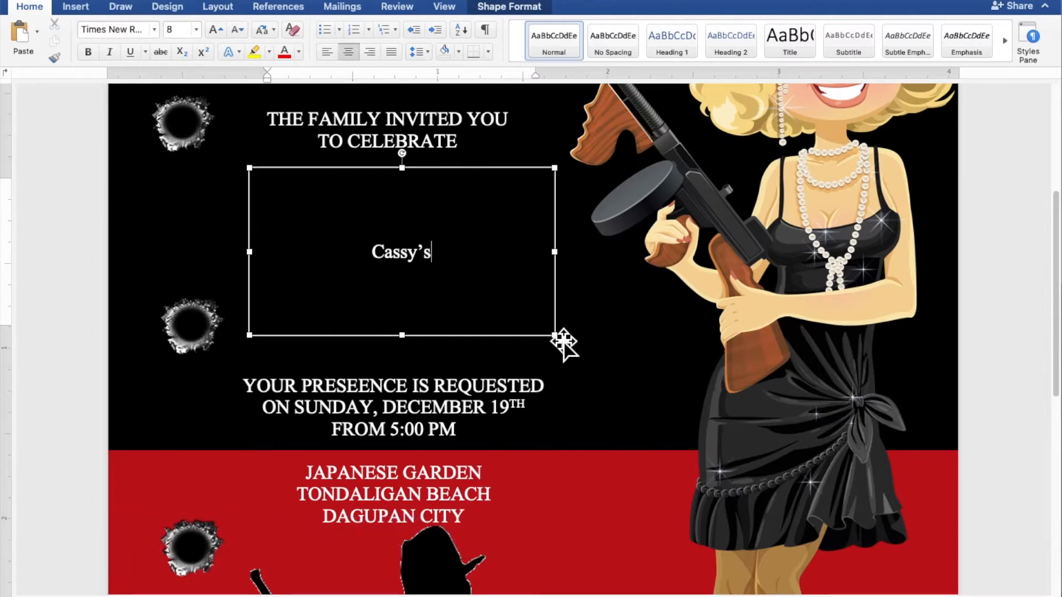
{"action": "left_click_drag", "start_coordinate": [556, 336], "coordinate": [580, 258]}
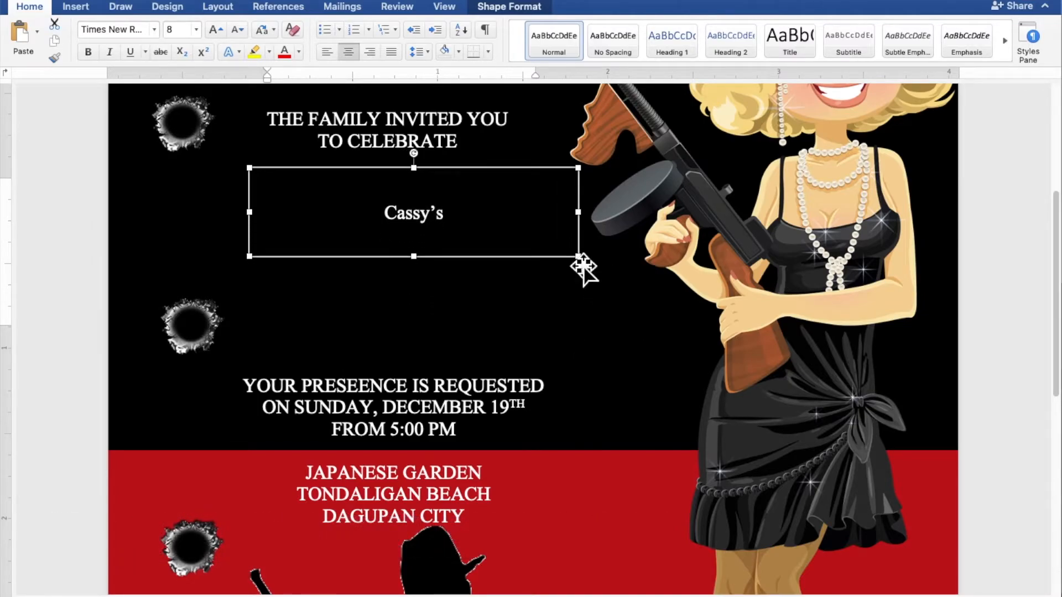
Format the celebrant's name in Gill Sans at size 40, and enlarge and reposition its rectangle so the whole name fits below the heading
{"action": "left_click_drag", "start_coordinate": [460, 221], "coordinate": [389, 221]}
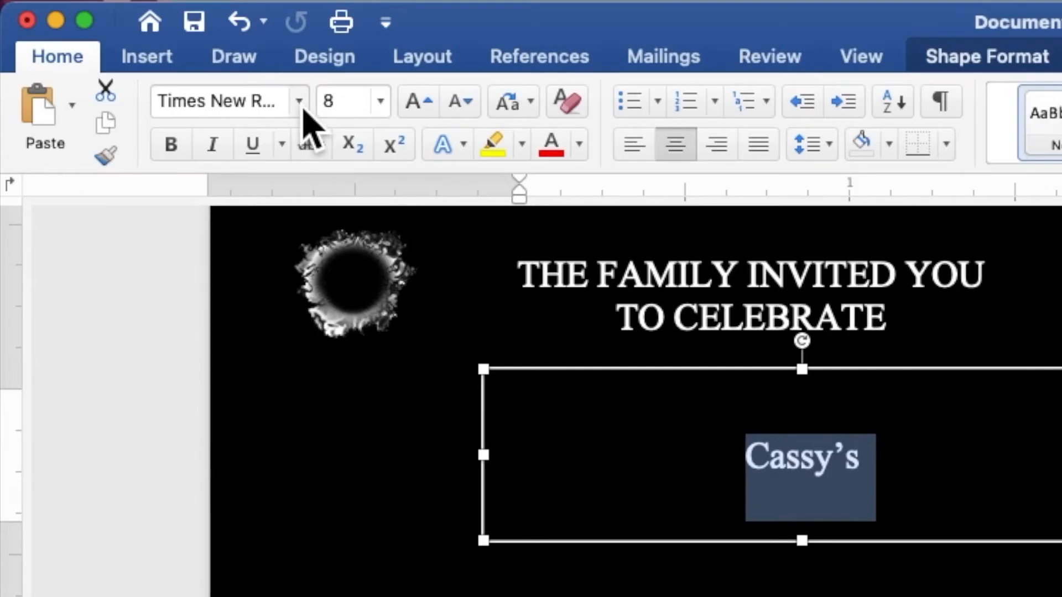
{"action": "left_click", "coordinate": [302, 108]}
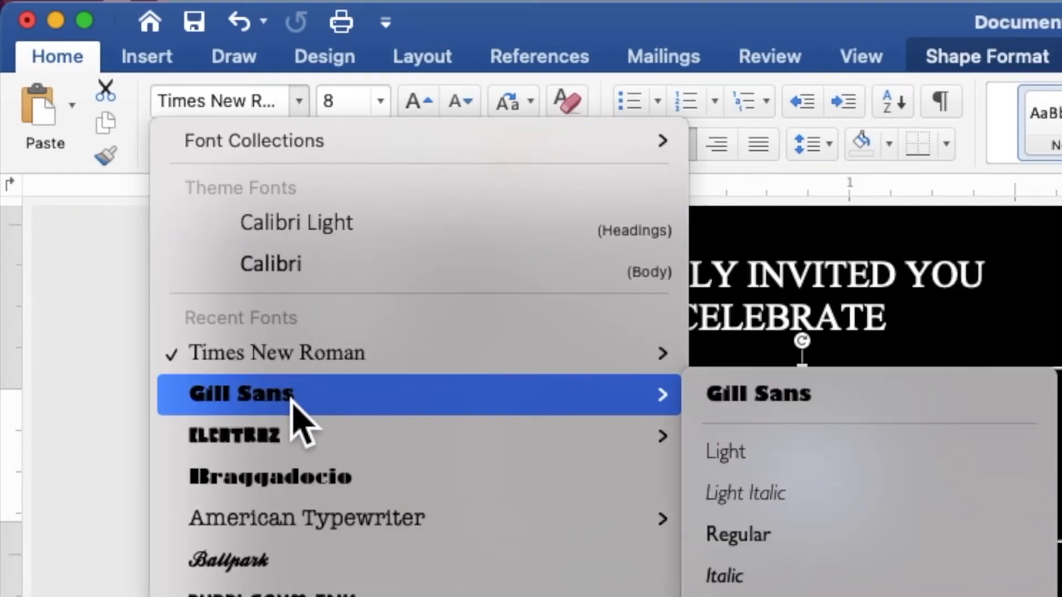
{"action": "left_click", "coordinate": [291, 401]}
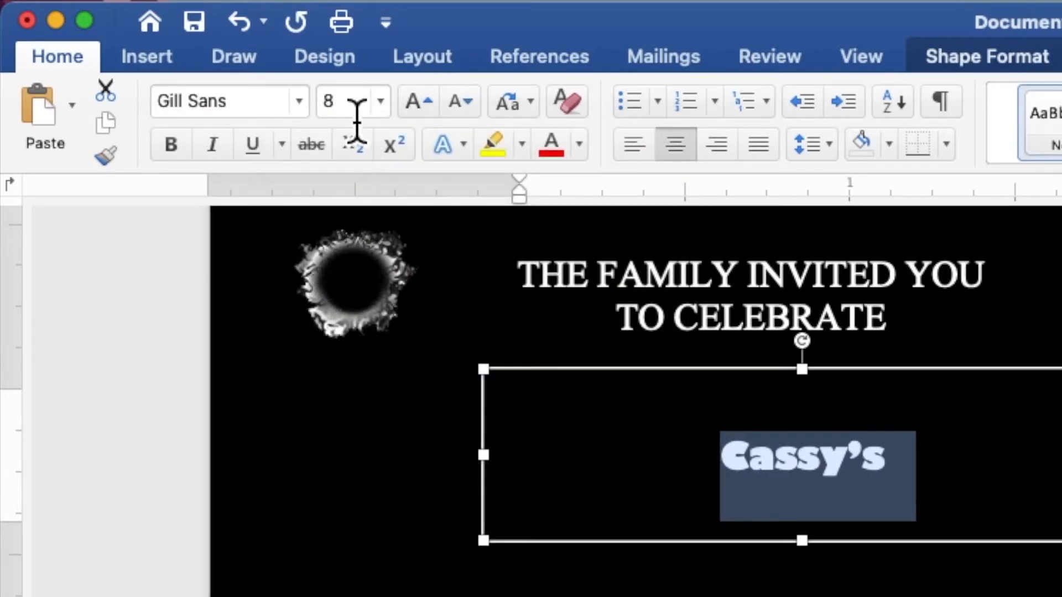
{"action": "left_click", "coordinate": [328, 103]}
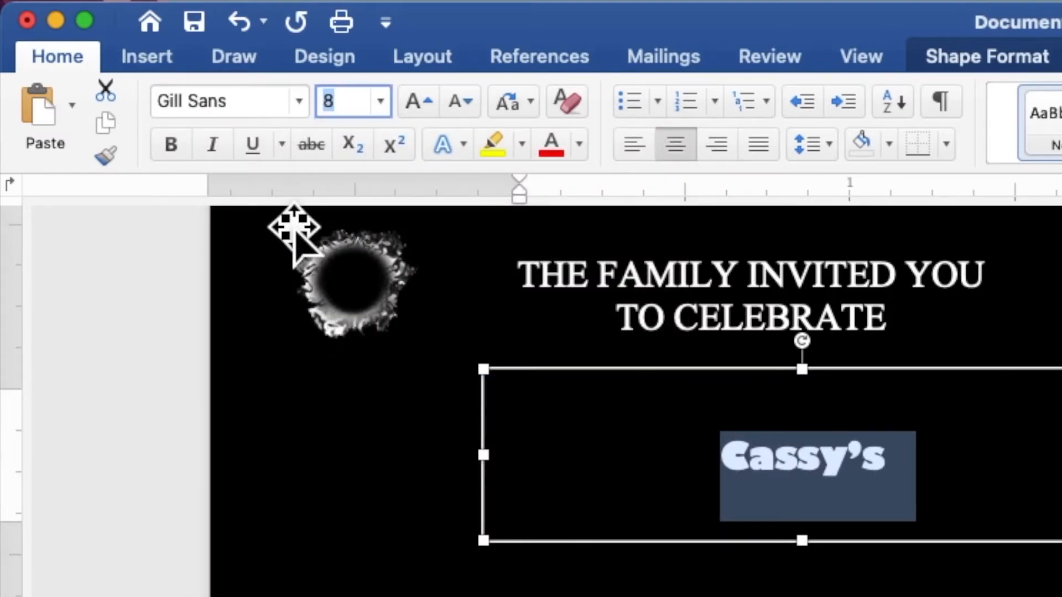
{"action": "type", "text": "40"}
{"action": "key", "text": "Return"}
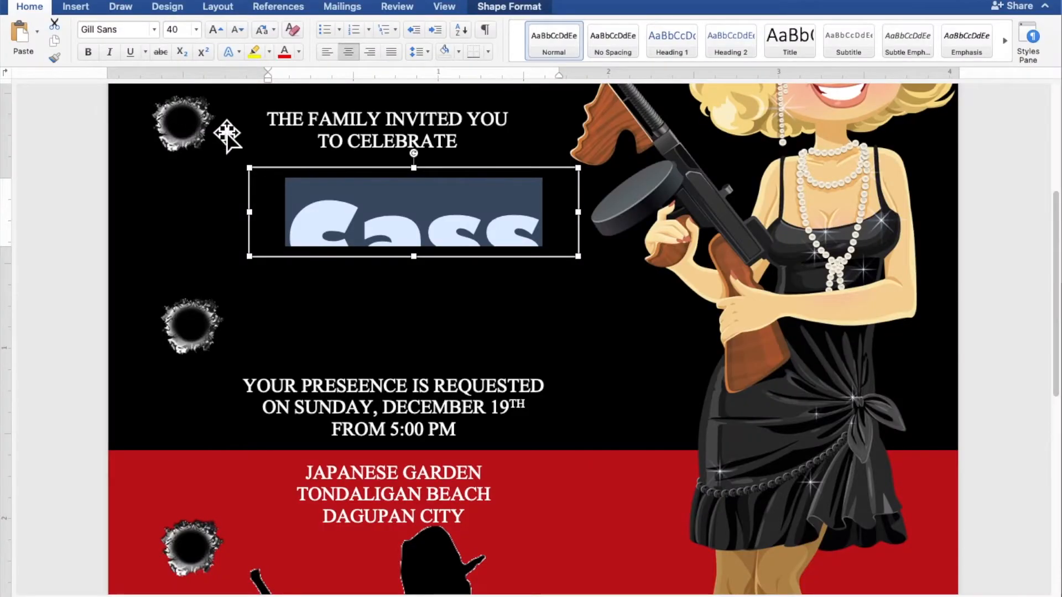
{"action": "left_click_drag", "start_coordinate": [590, 271], "coordinate": [726, 313]}
{"action": "left_click_drag", "start_coordinate": [576, 268], "coordinate": [437, 240]}
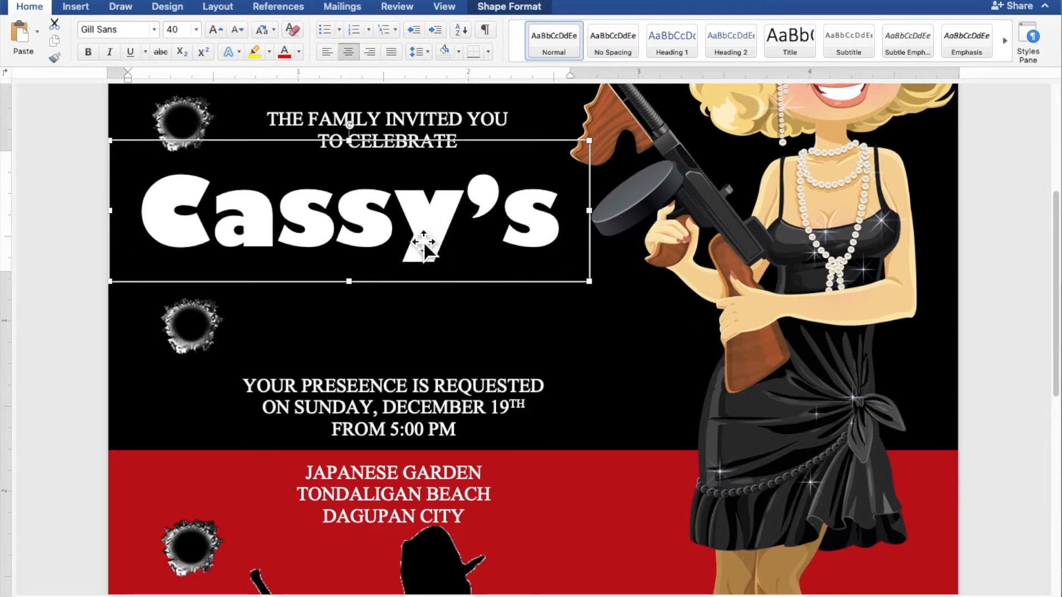
Duplicate the celebrant's name rectangle and place the copy below the original, above the request text
{"action": "right_click", "coordinate": [374, 224]}
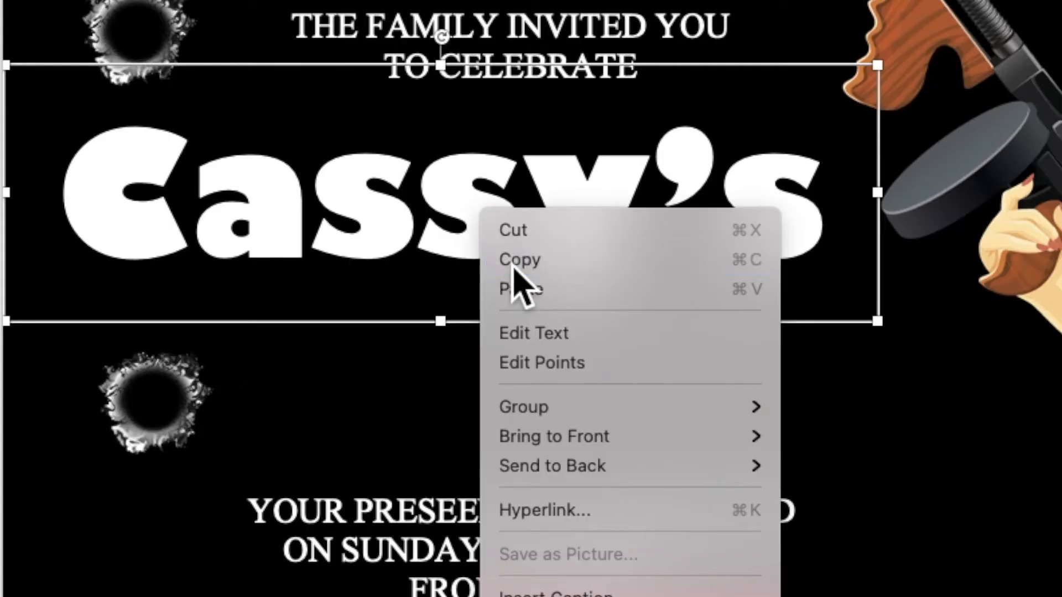
{"action": "left_click", "coordinate": [513, 265]}
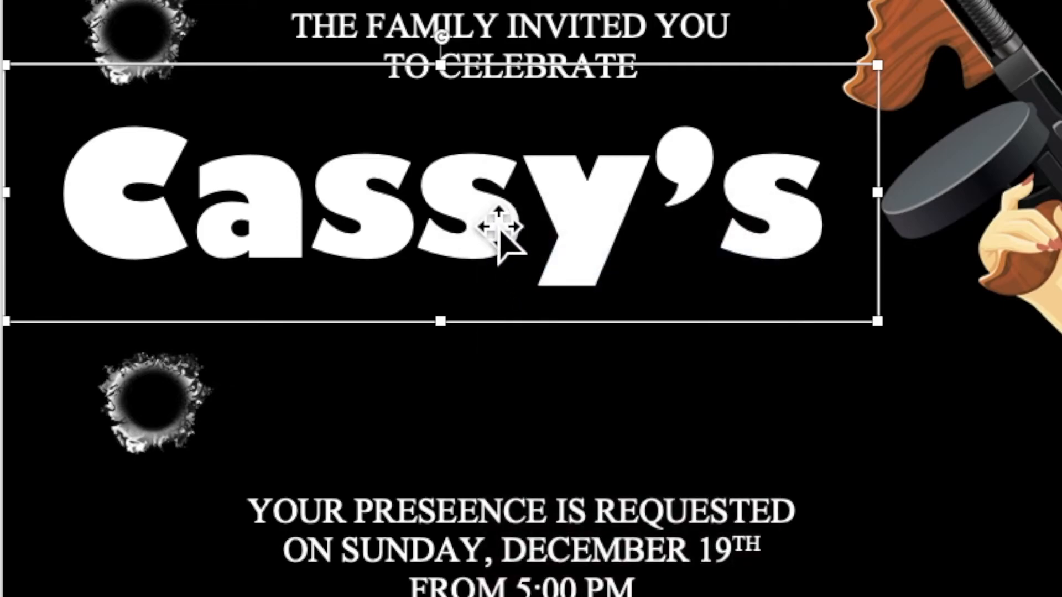
{"action": "right_click", "coordinate": [481, 207]}
{"action": "left_click", "coordinate": [508, 283]}
{"action": "left_click_drag", "start_coordinate": [504, 265], "coordinate": [649, 378]}
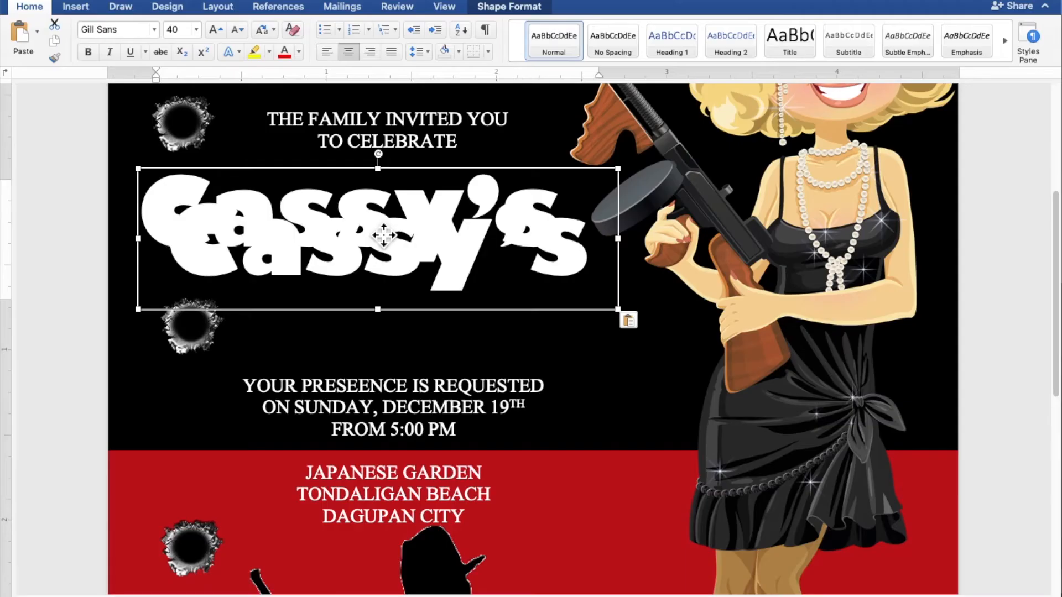
Set the font size of the duplicated name to 20
{"action": "left_click_drag", "start_coordinate": [617, 318], "coordinate": [224, 308]}
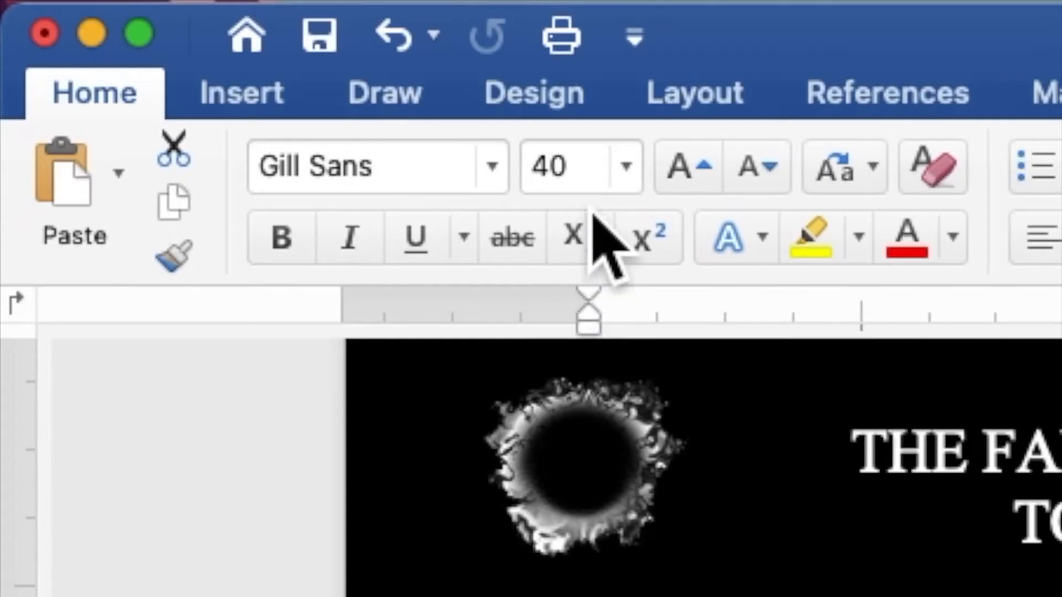
{"action": "left_click", "coordinate": [575, 168]}
{"action": "type", "text": "20"}
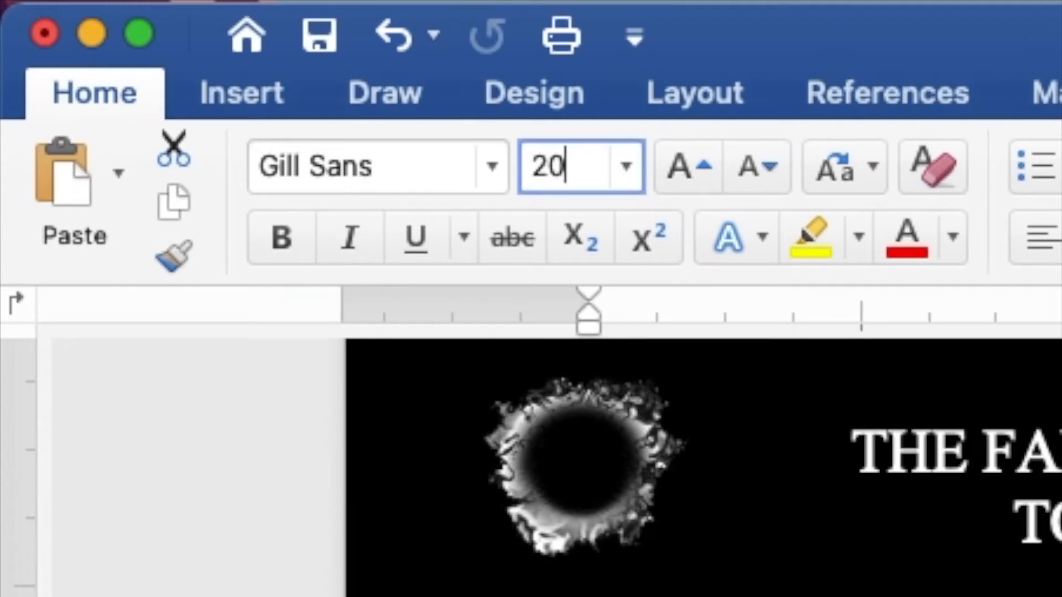
{"action": "key", "text": "Return"}
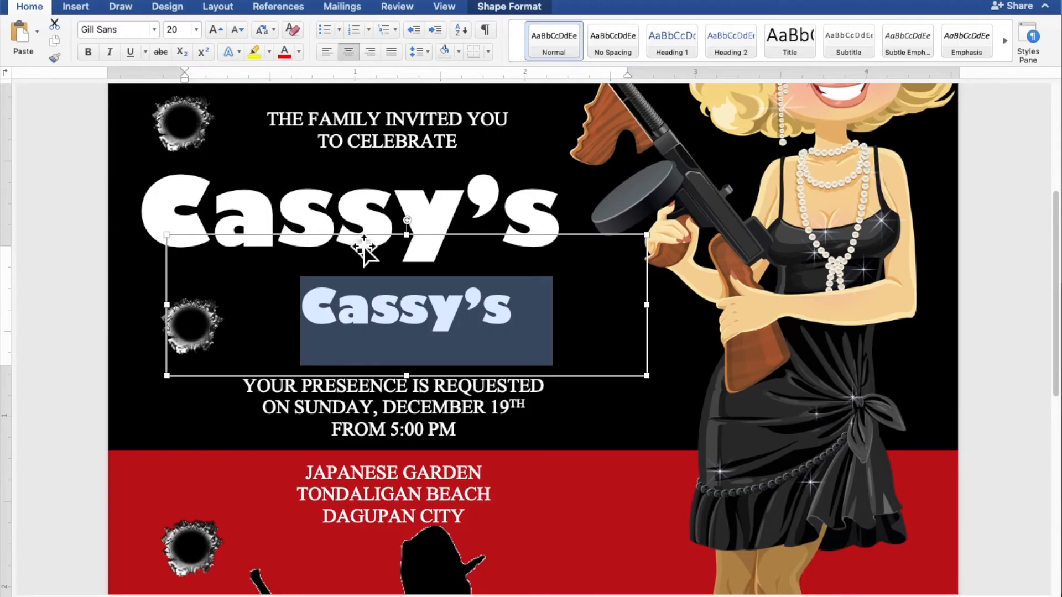
Replace the duplicated name with "18th Birthday"
{"action": "left_click", "coordinate": [556, 321]}
{"action": "left_click_drag", "start_coordinate": [552, 316], "coordinate": [325, 323]}
{"action": "type", "text": "18"}
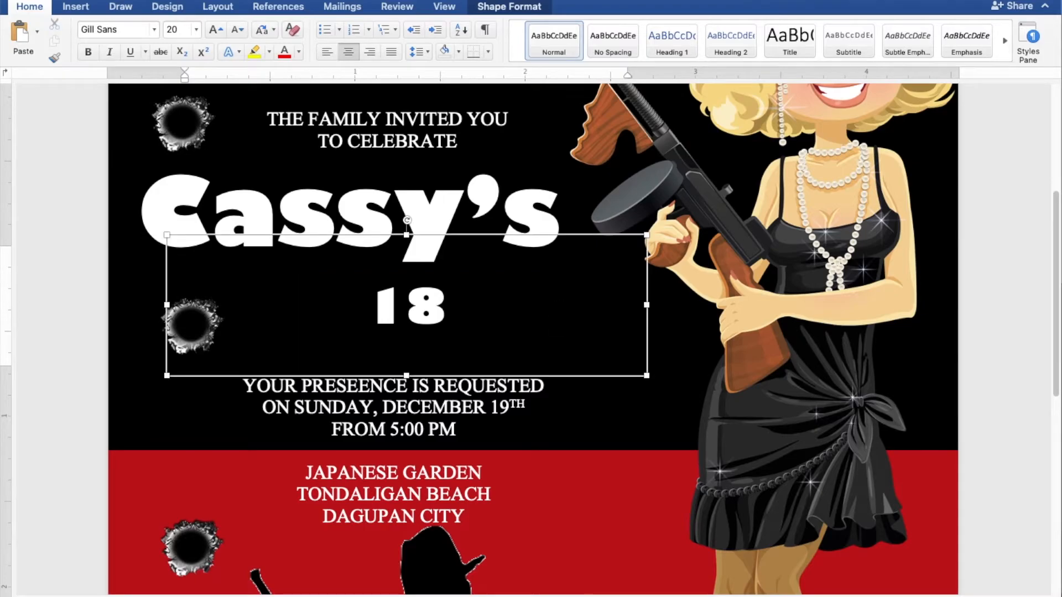
{"action": "type", "text": "th"}
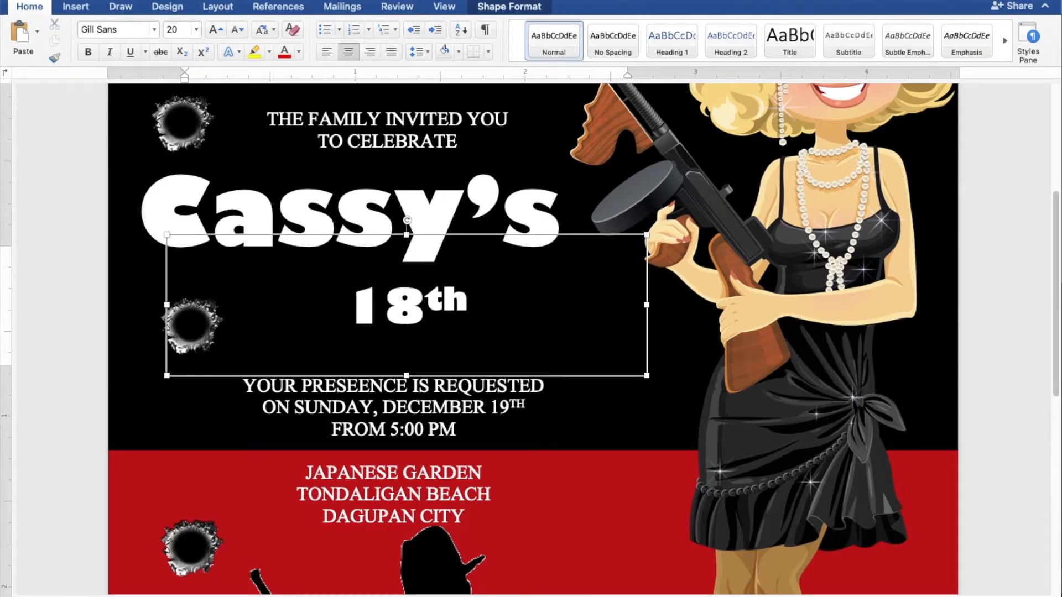
{"action": "type", "text": " Birthday"}
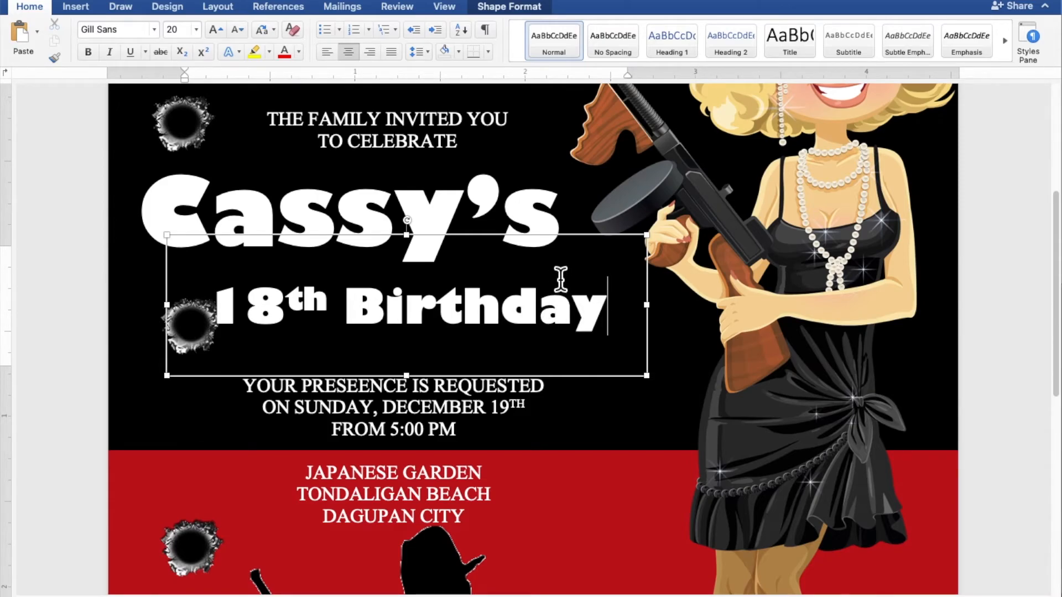
Reduce the height of the "18th Birthday" rectangle and position it and the celebrant's name close together, clear of the heading and request text
{"action": "left_click_drag", "start_coordinate": [659, 248], "coordinate": [638, 289]}
{"action": "left_click_drag", "start_coordinate": [539, 329], "coordinate": [560, 304]}
{"action": "left_click_drag", "start_coordinate": [501, 219], "coordinate": [506, 233]}
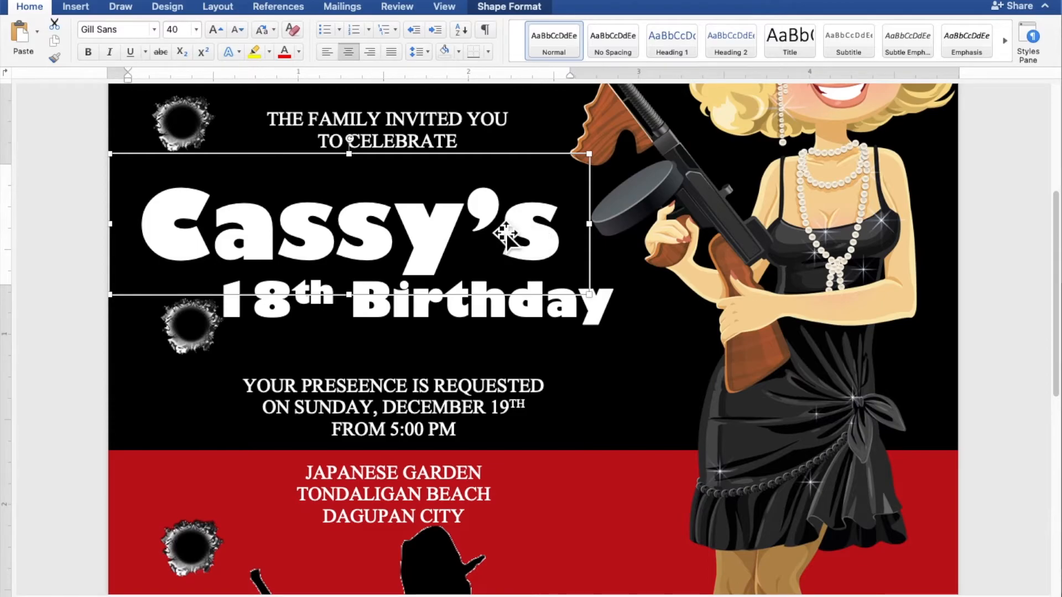
{"action": "scroll", "coordinate": [519, 232], "scroll_direction": "down", "scroll_amount": 5}
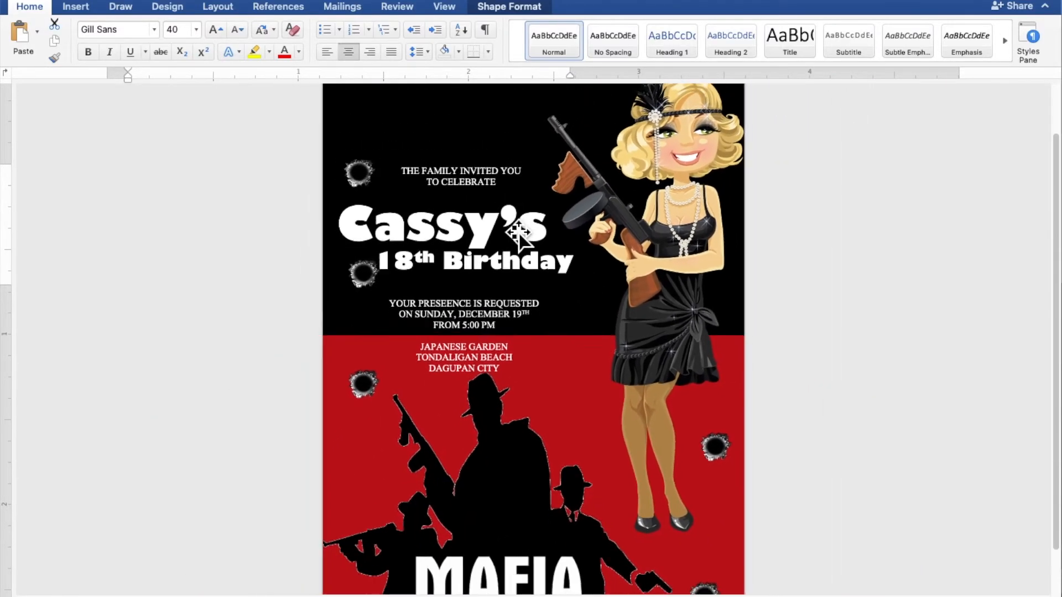
Insert the picture HAND PUPPET.png from the MAFIA folder into the invitation
{"action": "scroll", "coordinate": [519, 233], "scroll_direction": "down", "scroll_amount": 3}
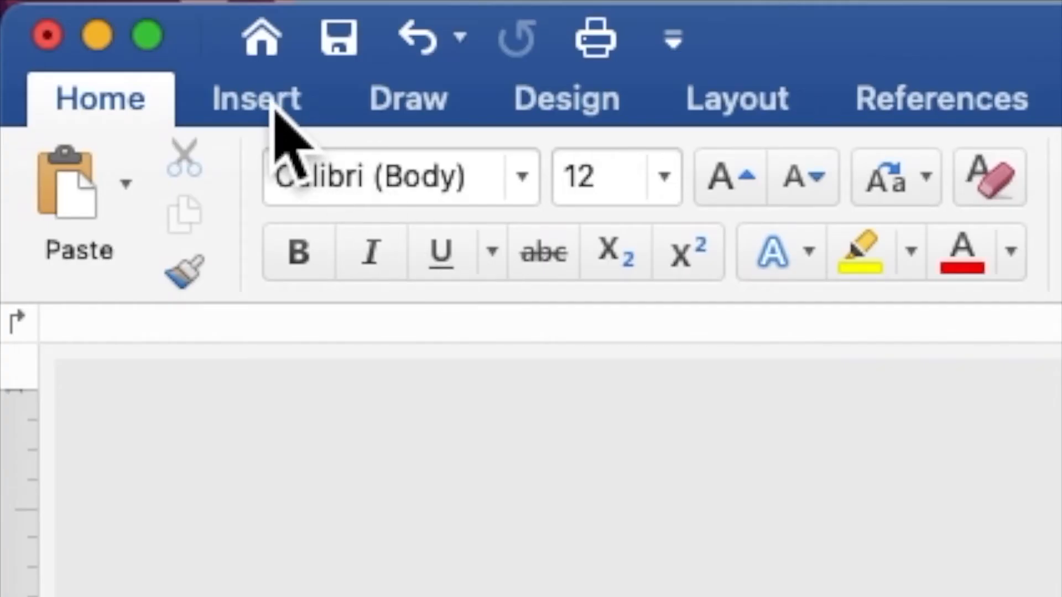
{"action": "left_click", "coordinate": [78, 7]}
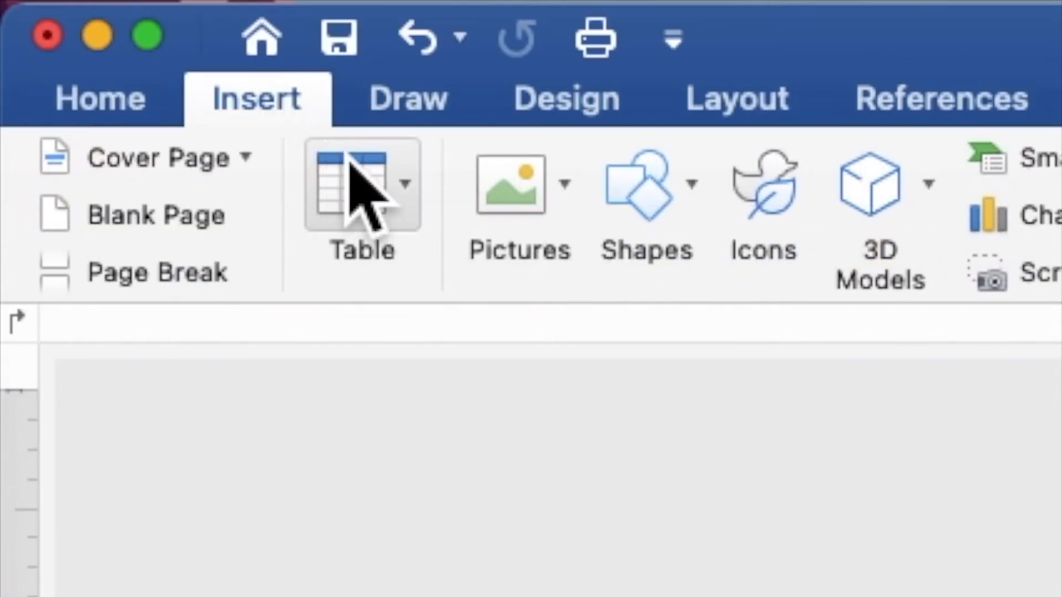
{"action": "left_click", "coordinate": [515, 214]}
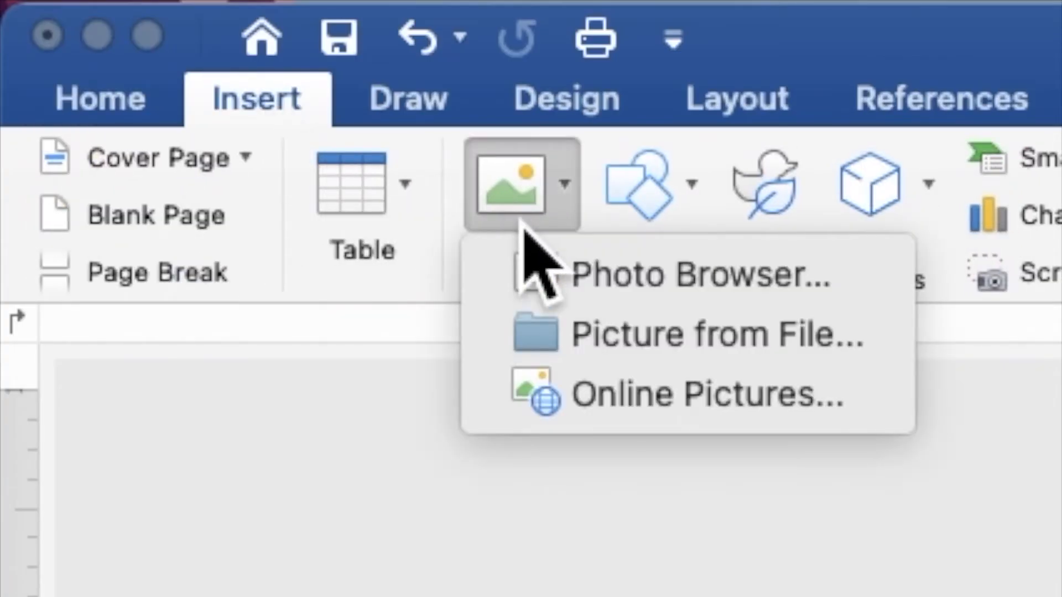
{"action": "left_click", "coordinate": [582, 344]}
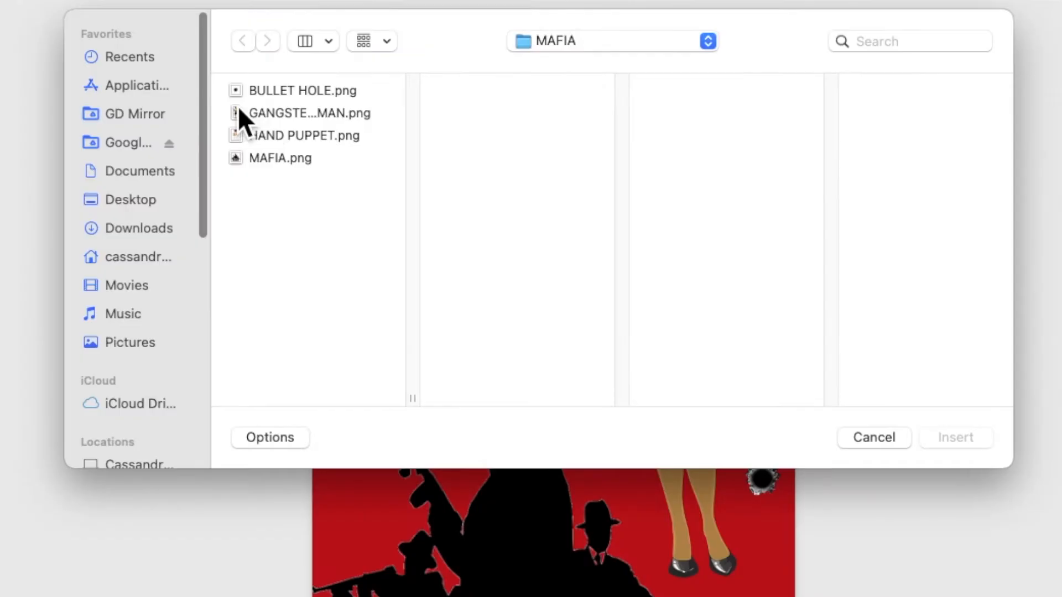
{"action": "left_click", "coordinate": [274, 136]}
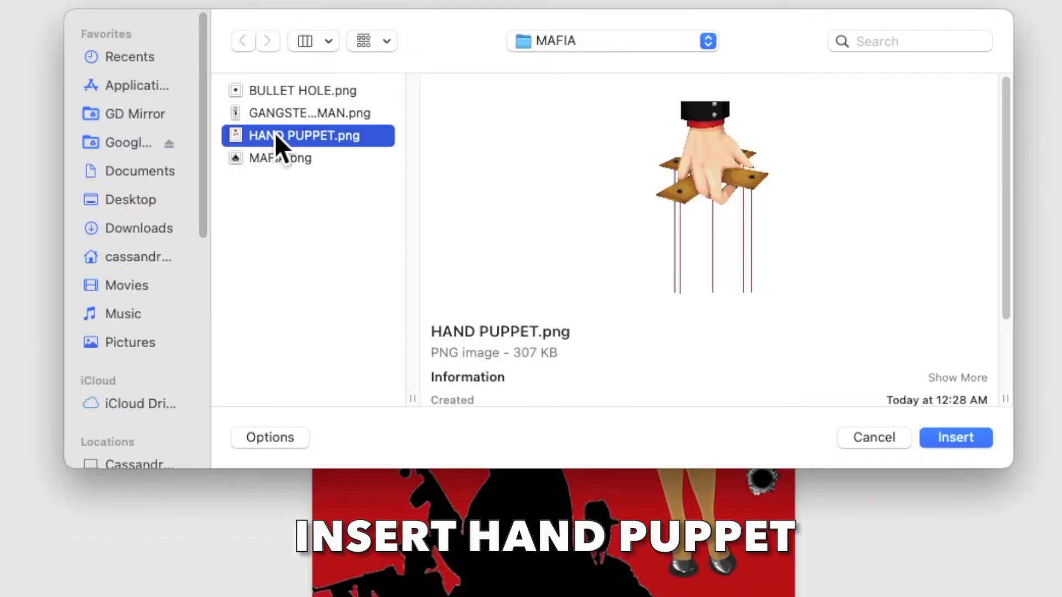
{"action": "left_click", "coordinate": [952, 437]}
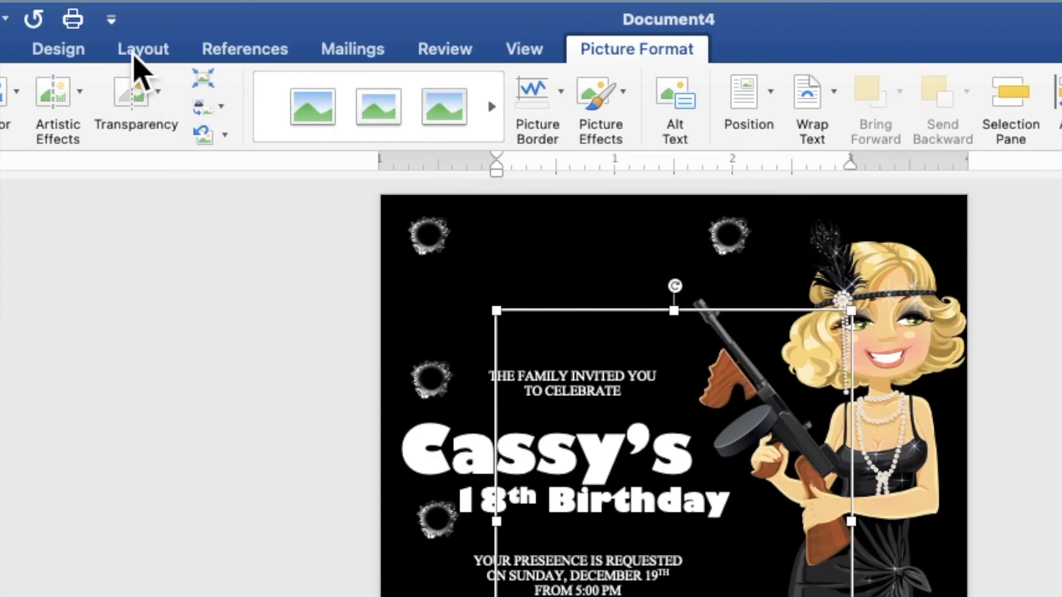
Set the hand puppet picture's text wrapping to Behind Text, then bring it in front of the text
{"action": "left_click", "coordinate": [140, 53]}
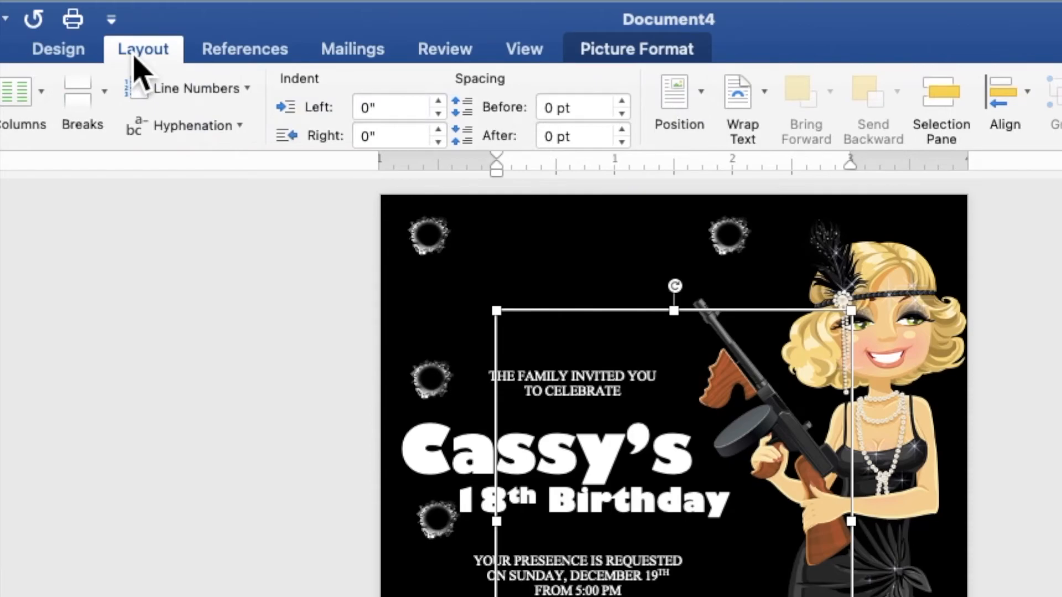
{"action": "left_click", "coordinate": [743, 102]}
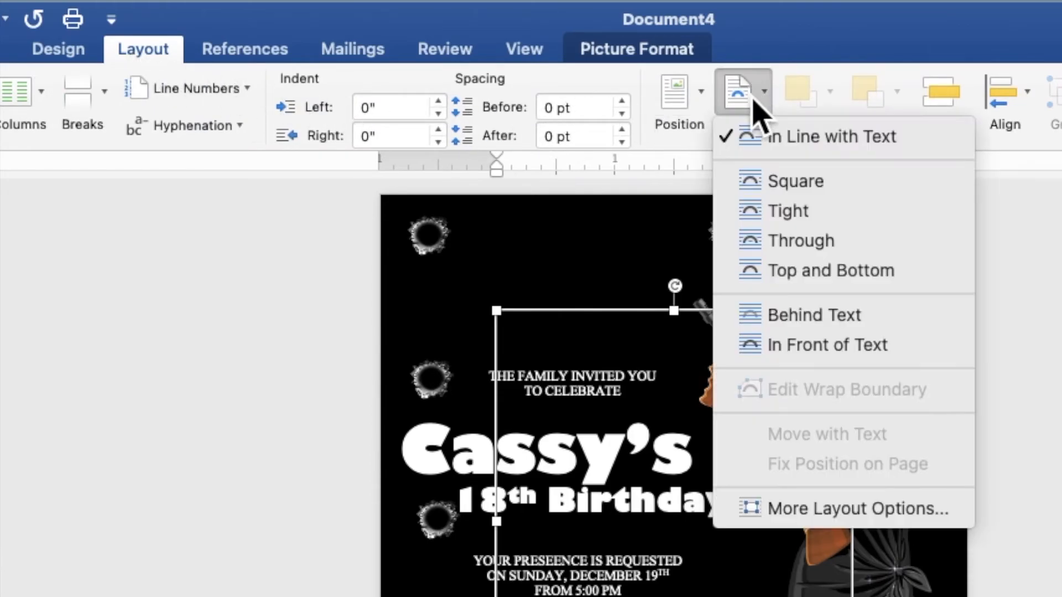
{"action": "left_click", "coordinate": [804, 316]}
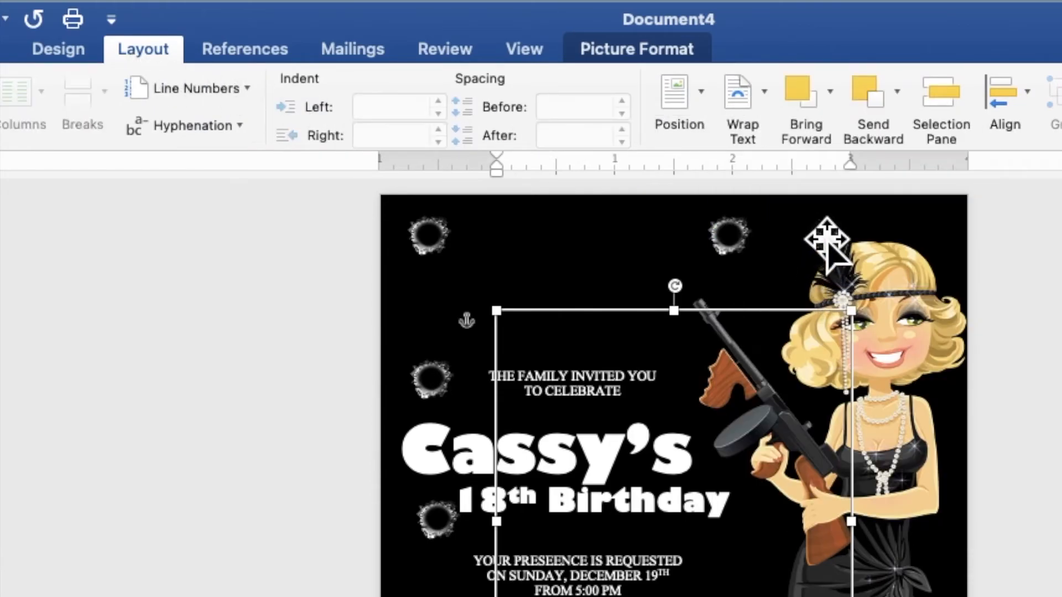
{"action": "left_click", "coordinate": [831, 111]}
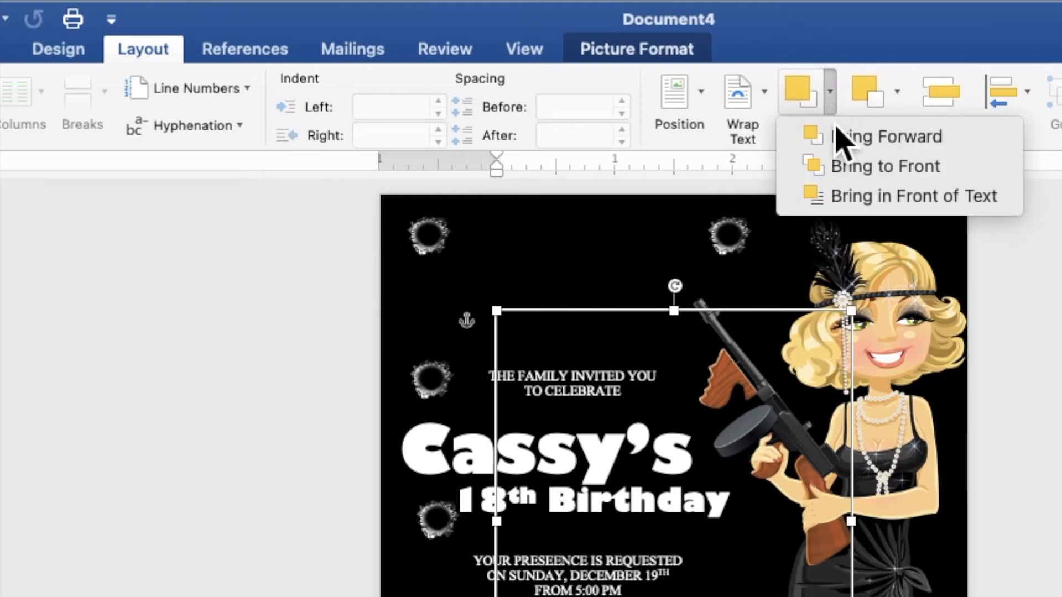
{"action": "left_click", "coordinate": [854, 198]}
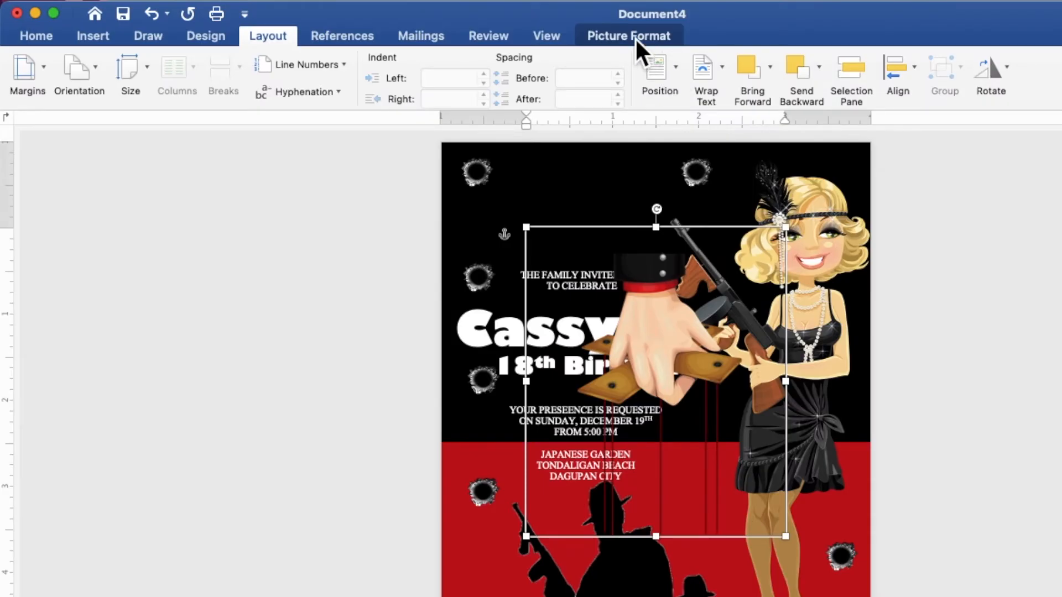
Recolor the hand puppet picture with the light grey variation in the first column of the last recolor row
{"action": "left_click", "coordinate": [636, 38]}
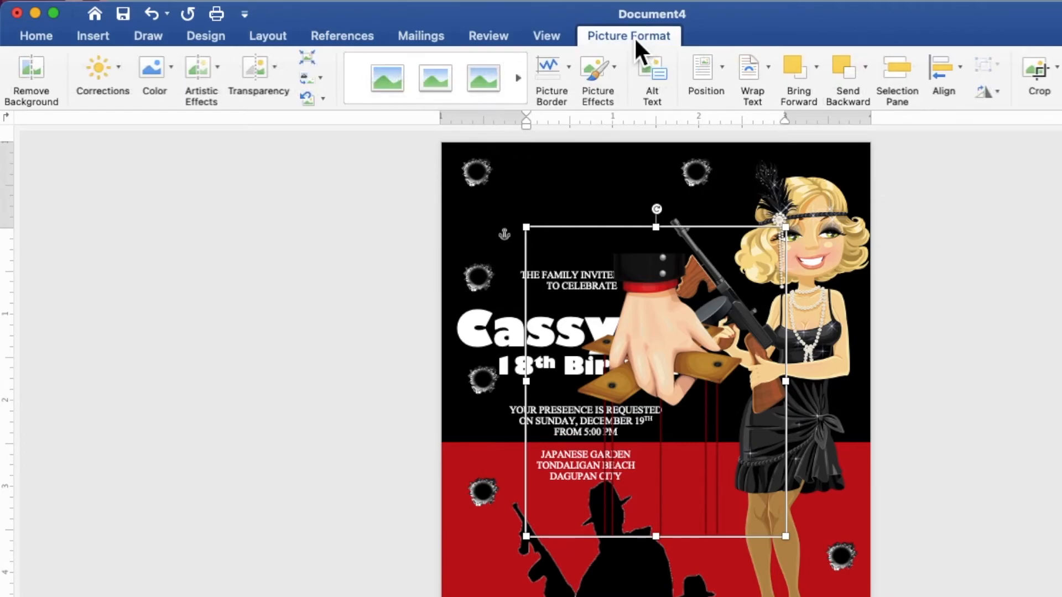
{"action": "left_click", "coordinate": [174, 83]}
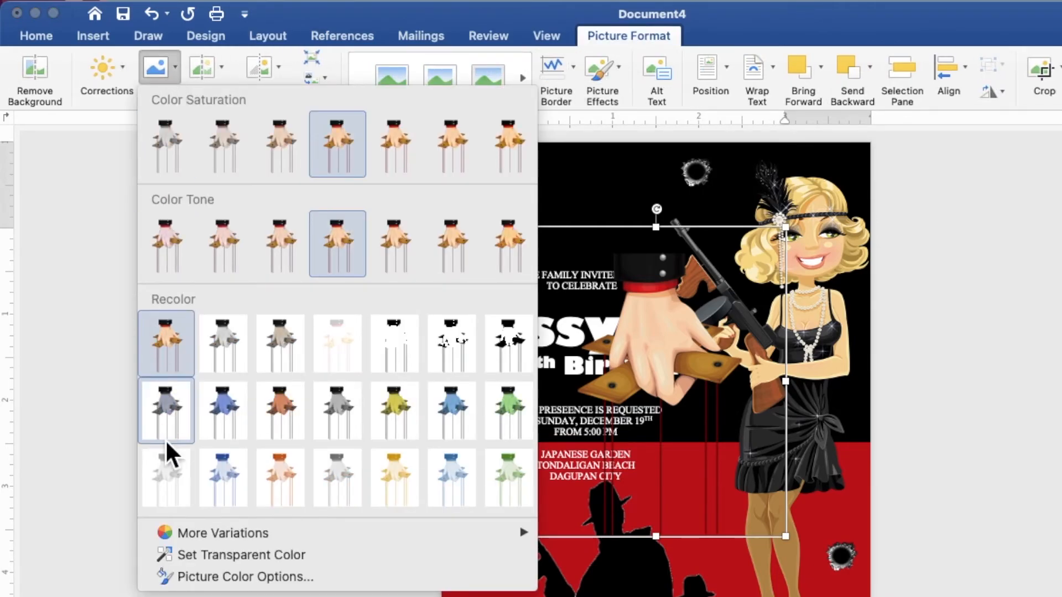
{"action": "left_click", "coordinate": [174, 491]}
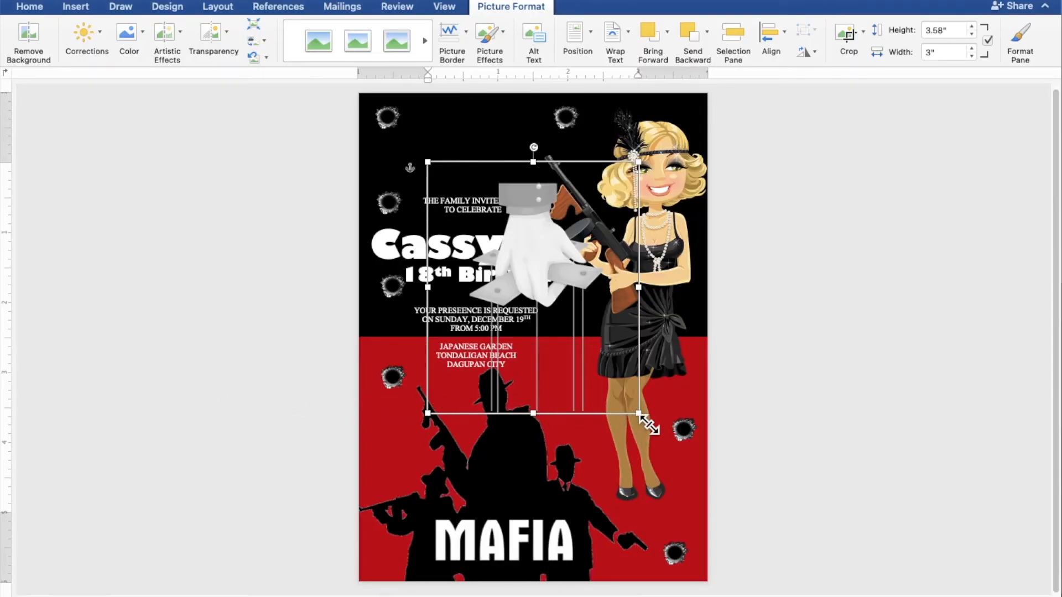
Shrink the hand puppet to about 1.82" high by 1.53" wide and move it to the page's upper edge above the invitation heading
{"action": "left_click_drag", "start_coordinate": [640, 413], "coordinate": [536, 334]}
{"action": "left_click_drag", "start_coordinate": [520, 209], "coordinate": [503, 121]}
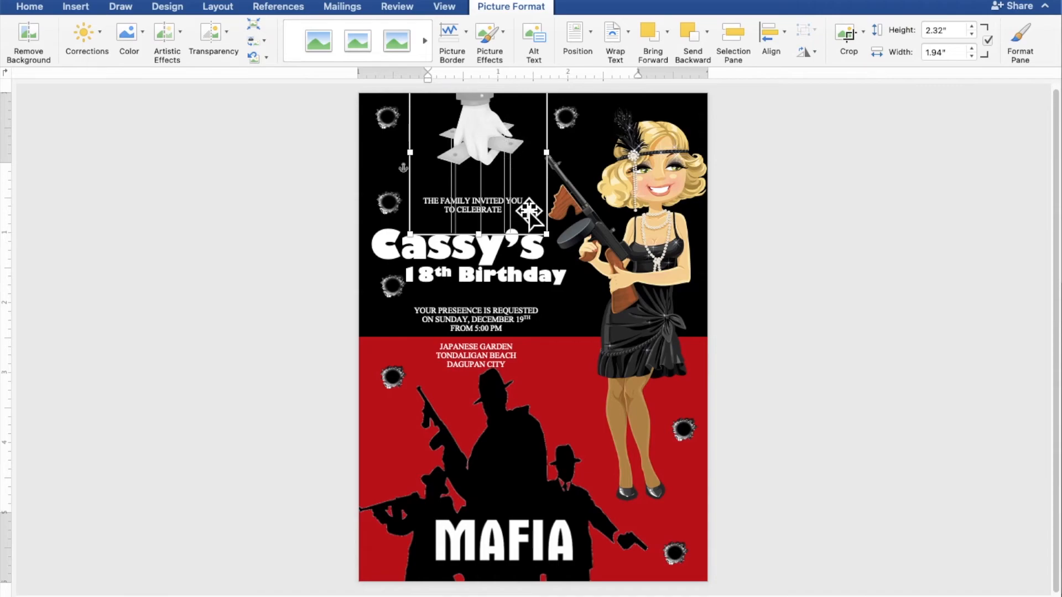
{"action": "left_click_drag", "start_coordinate": [557, 245], "coordinate": [520, 210]}
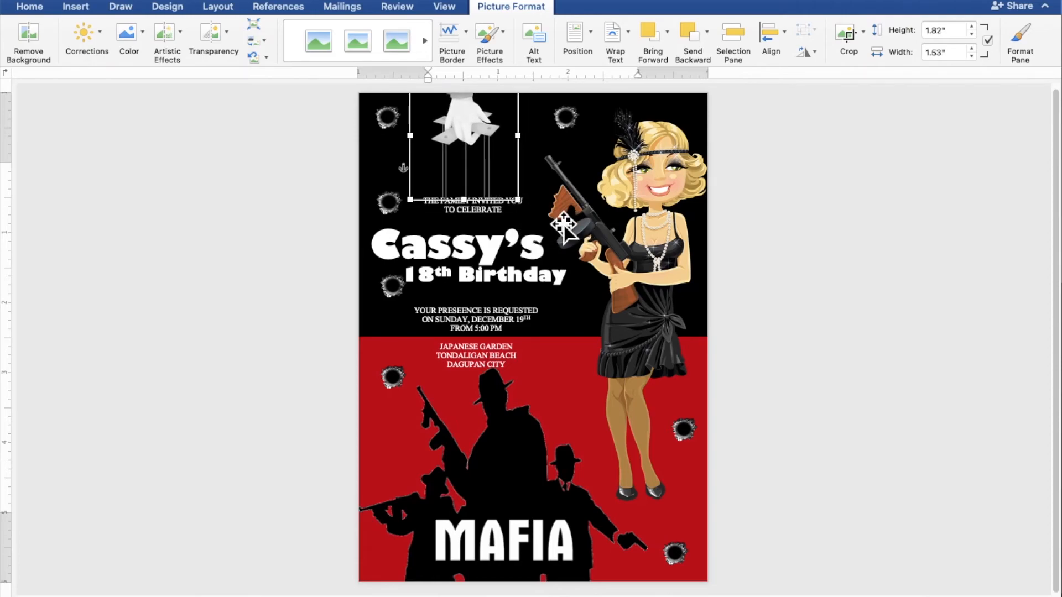
Nudge the hand puppet to the right and slightly down so its strings hang centred over the family invitation text
{"action": "key", "text": "Right"}
{"action": "key", "text": "Right"}
{"action": "key", "text": "Right"}
{"action": "key", "text": "Right"}
{"action": "key", "text": "Down"}
{"action": "key", "text": "Down"}
{"action": "key", "text": "Right"}
{"action": "key", "text": "Right"}
{"action": "key", "text": "Right"}
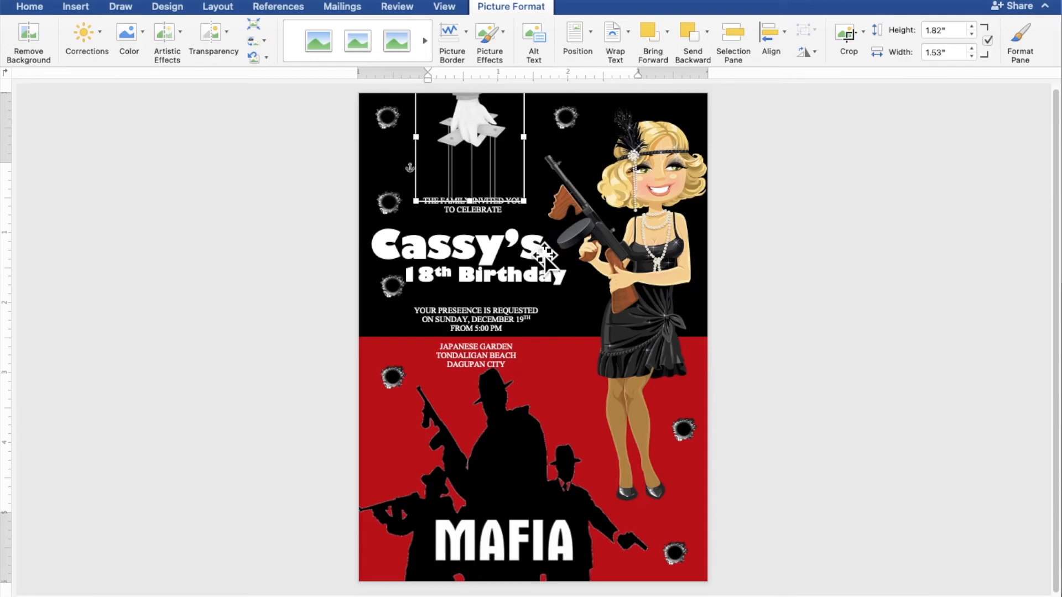
Lower the bullet hole beside "18th Birthday" and align the one in the red area beneath it, spacing the left-hand bullet holes evenly
{"action": "left_click", "coordinate": [390, 287]}
{"action": "left_click_drag", "start_coordinate": [390, 287], "coordinate": [386, 304]}
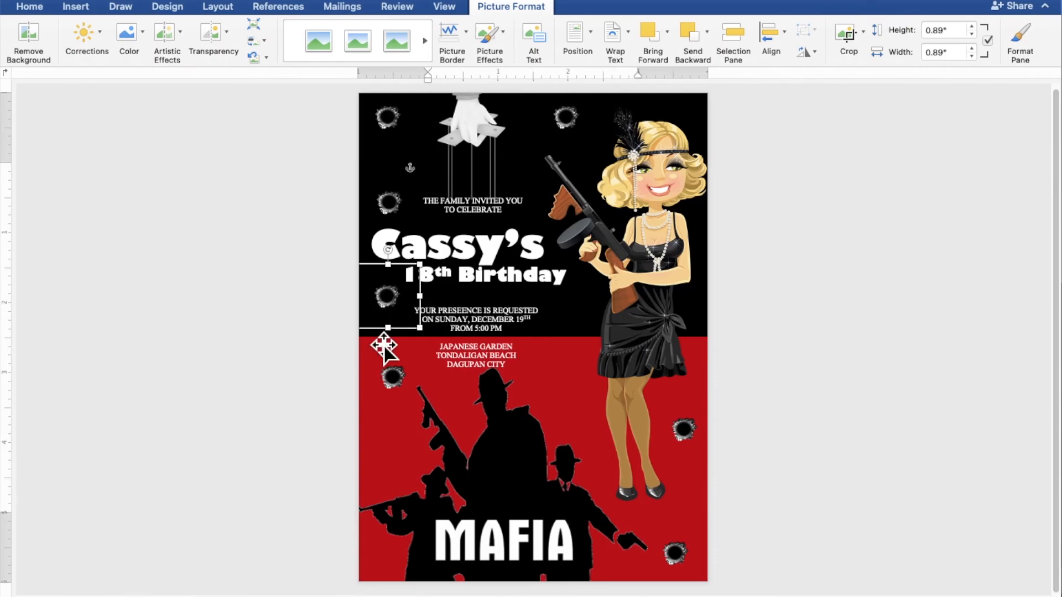
{"action": "left_click", "coordinate": [388, 381]}
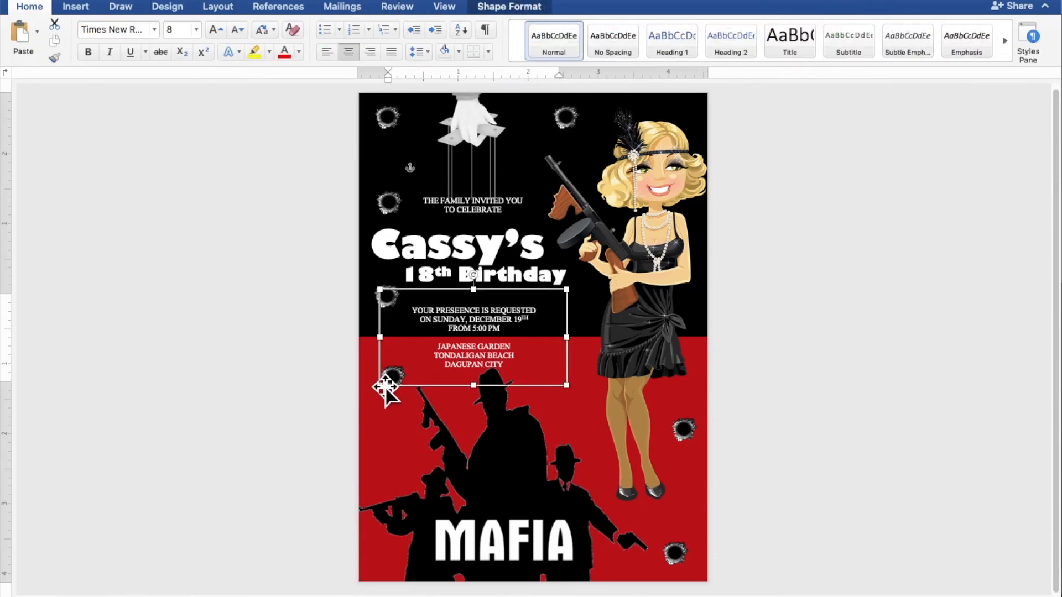
{"action": "left_click", "coordinate": [379, 388]}
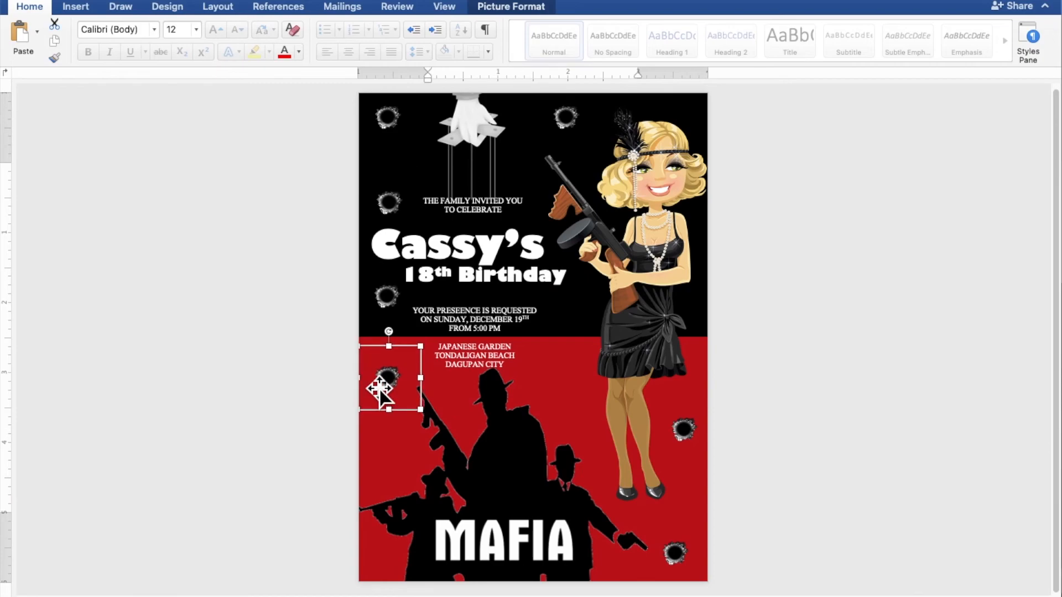
{"action": "key", "text": "Down"}
{"action": "key", "text": "Down"}
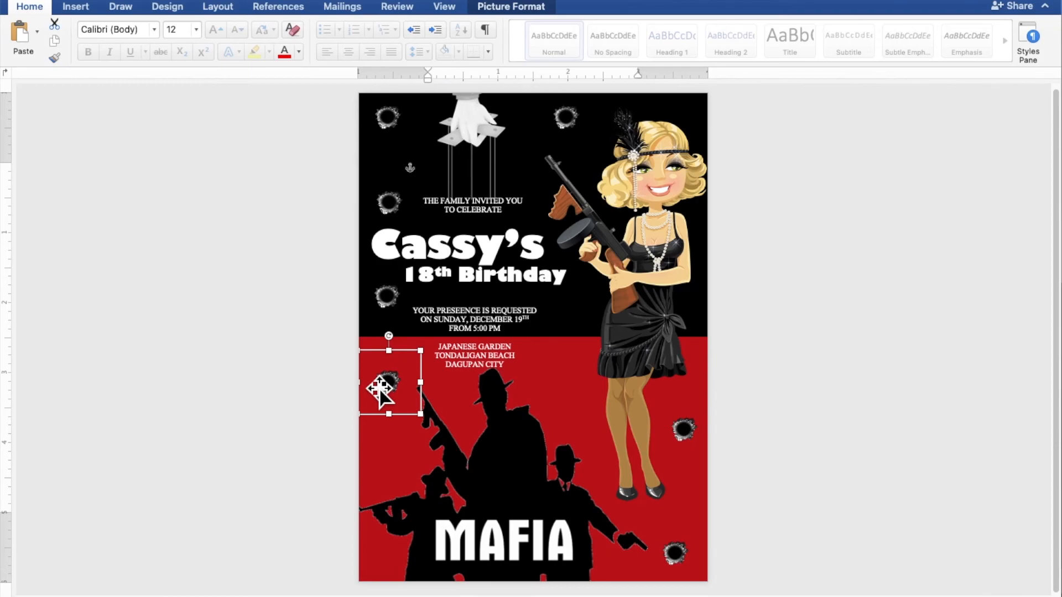
Duplicate the bullet hole at the red area's left edge and place the copy directly below it, above the kneeling gangster's gun
{"action": "right_click", "coordinate": [375, 391]}
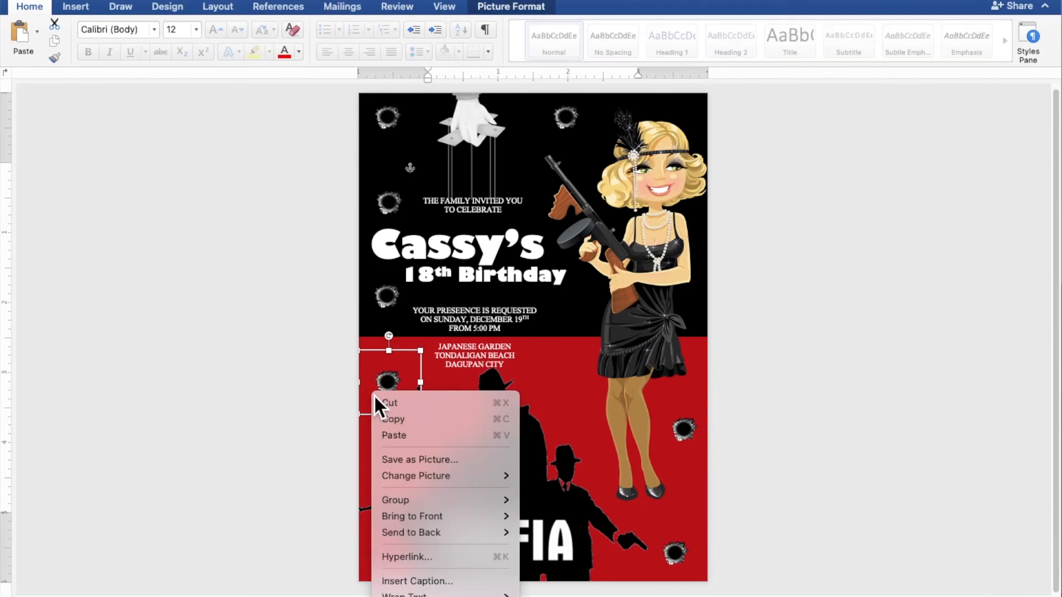
{"action": "left_click", "coordinate": [390, 435]}
{"action": "left_click_drag", "start_coordinate": [387, 420], "coordinate": [385, 497]}
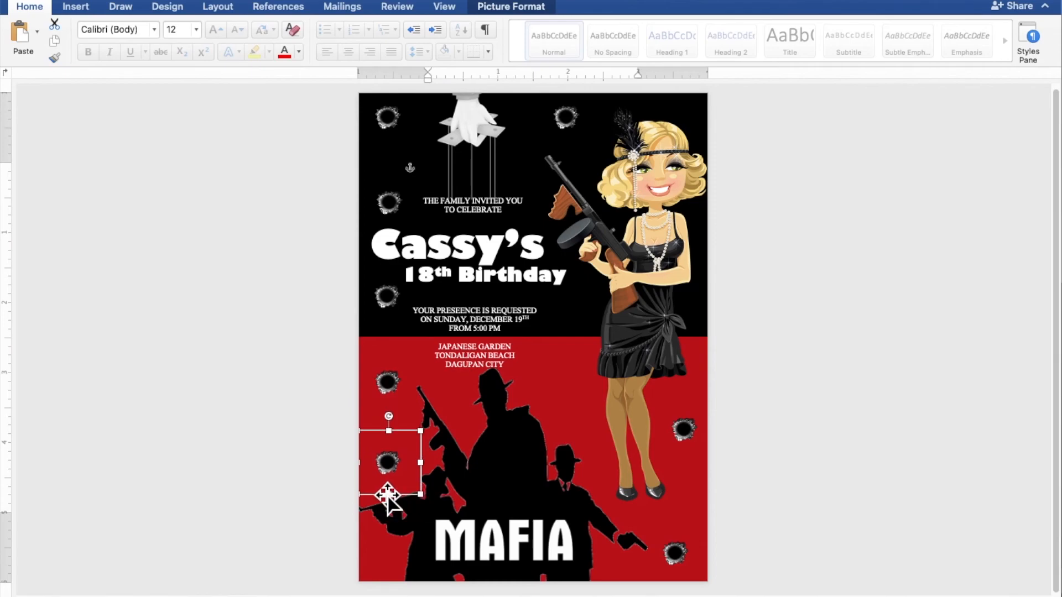
{"action": "left_click", "coordinate": [927, 484]}
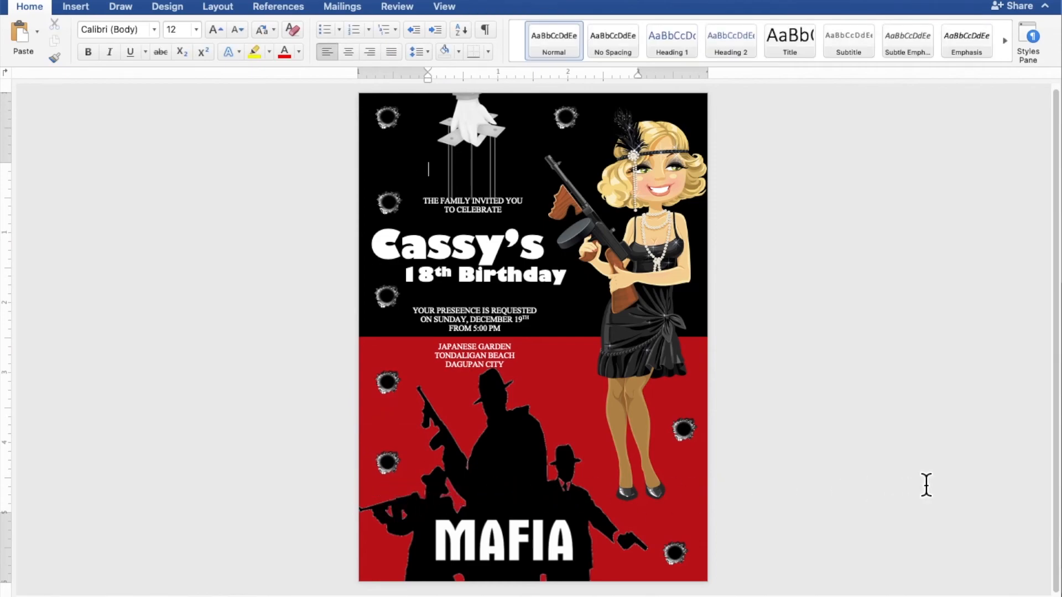